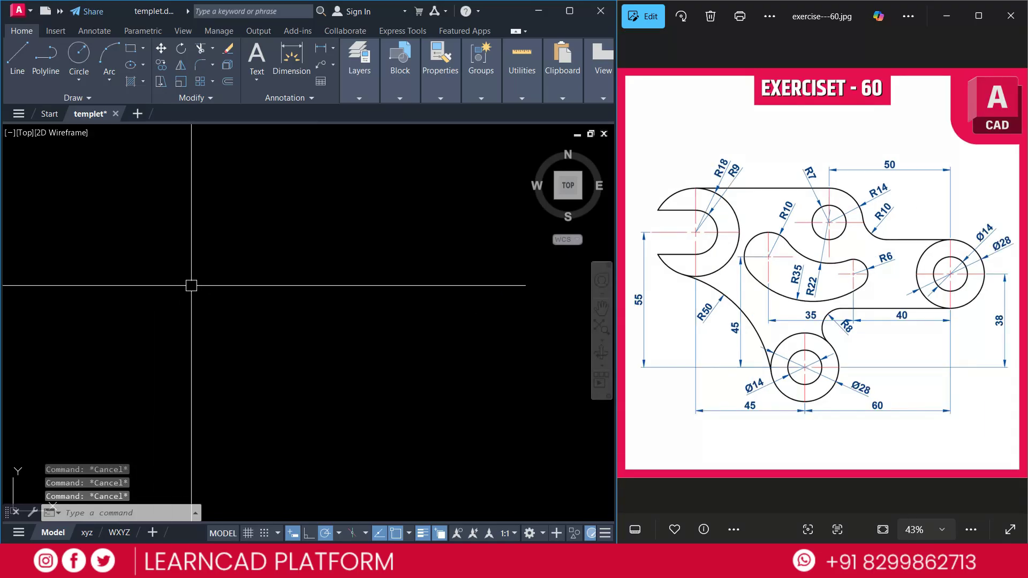
Draw two concentric circles with radii 9 and 18 in the empty drawing area.
key(Return)
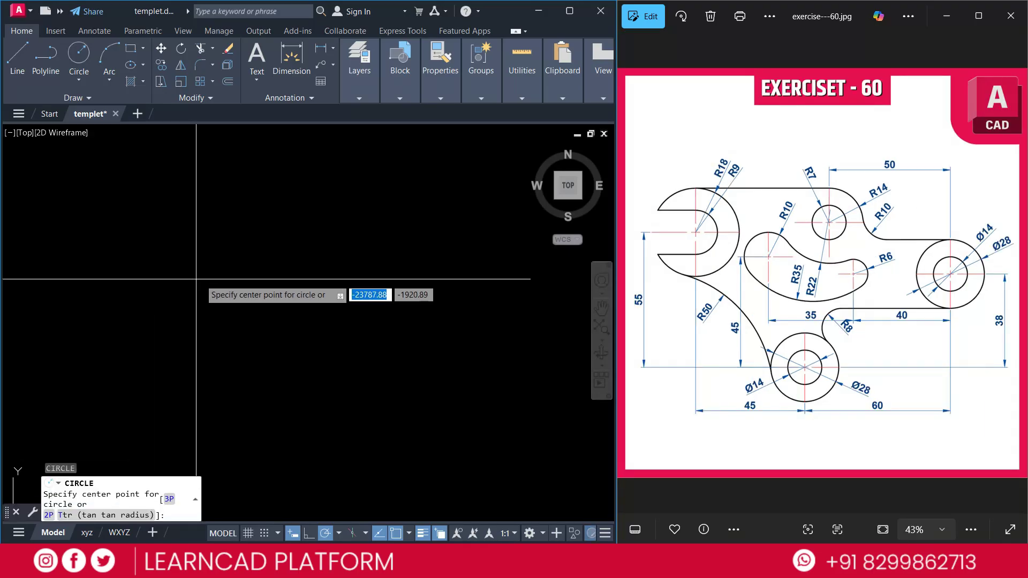
click(216, 269)
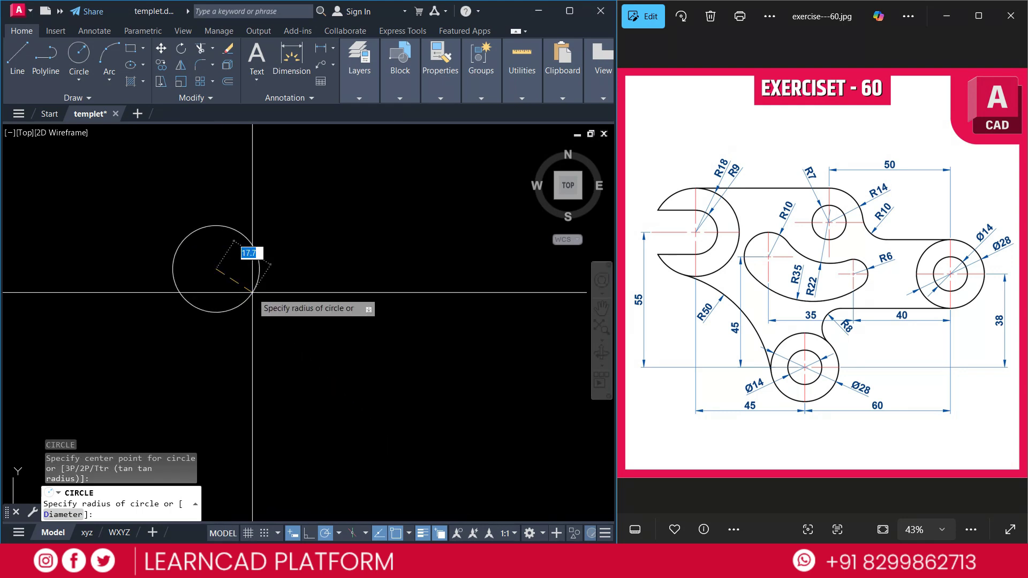
key(Return)
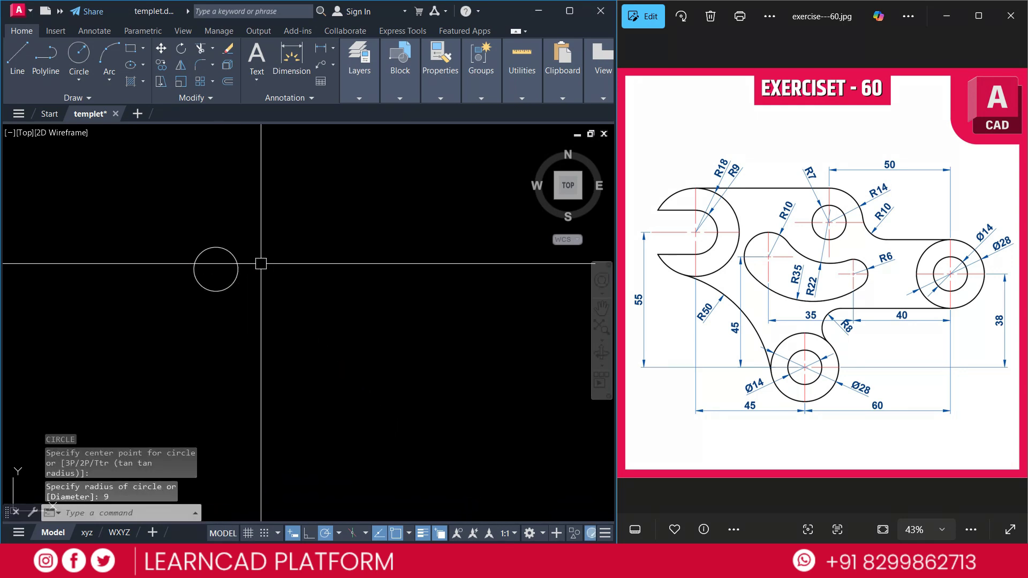
key(Return)
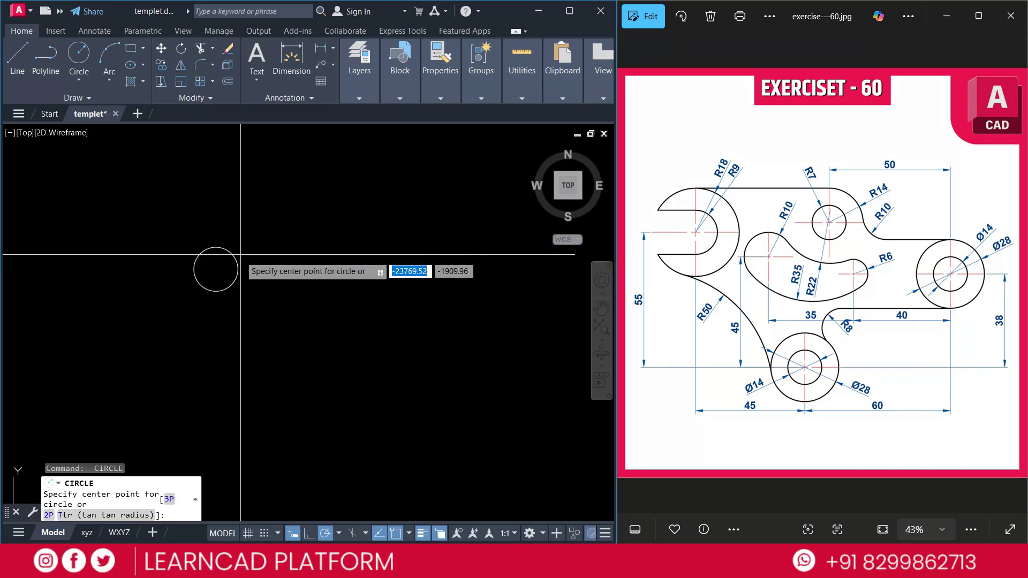
click(216, 269)
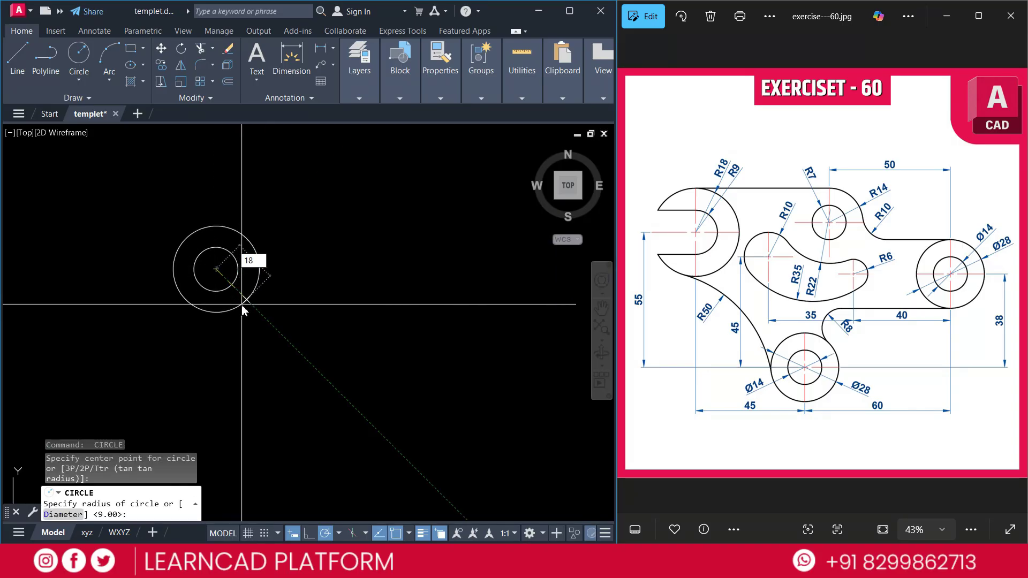
text(18)
key(Return)
key(Escape)
key(Escape)
key(Escape)
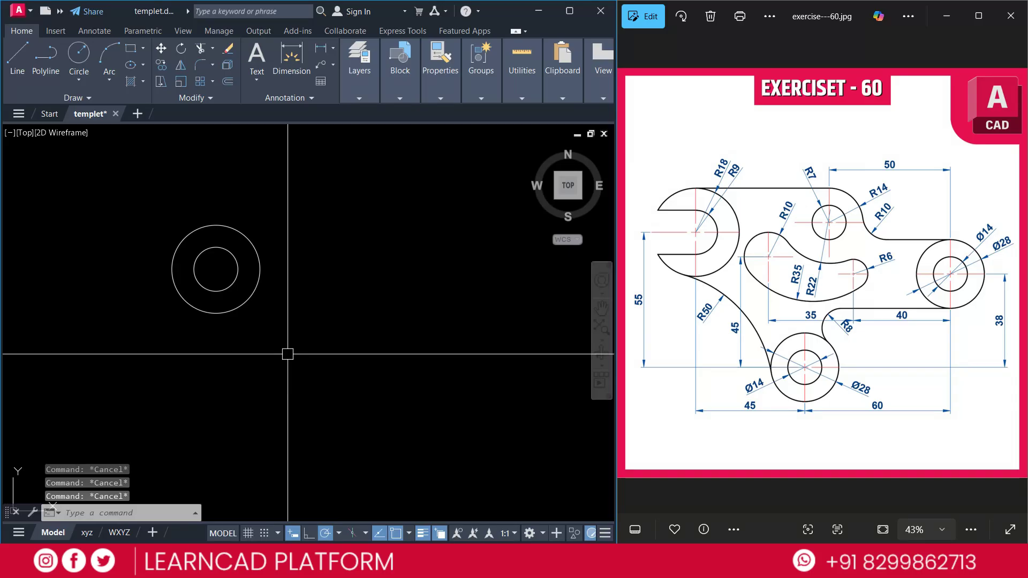
Draw a vertical construction line through the centre of the concentric circles.
text(XL)
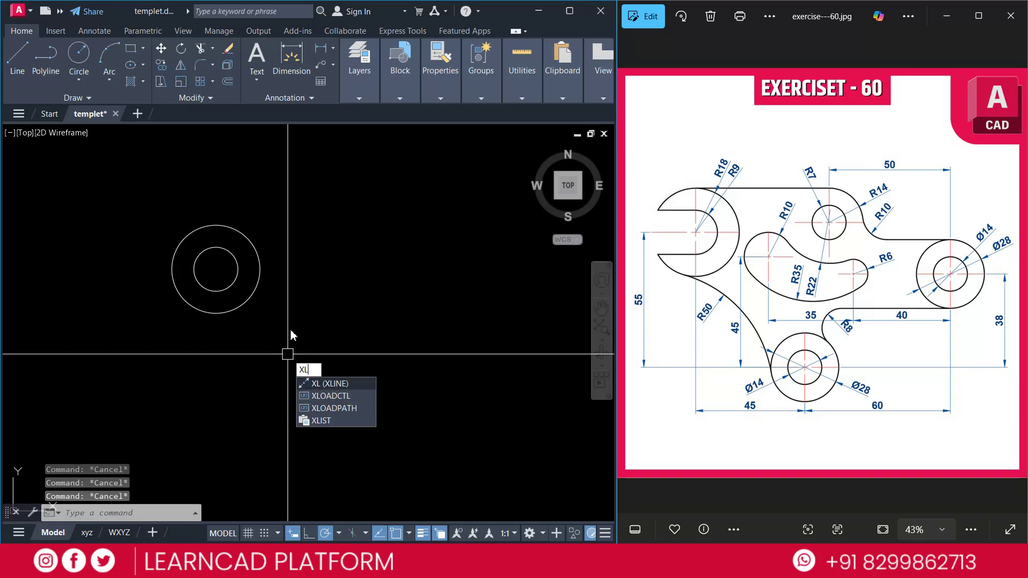
key(Return)
text(v)
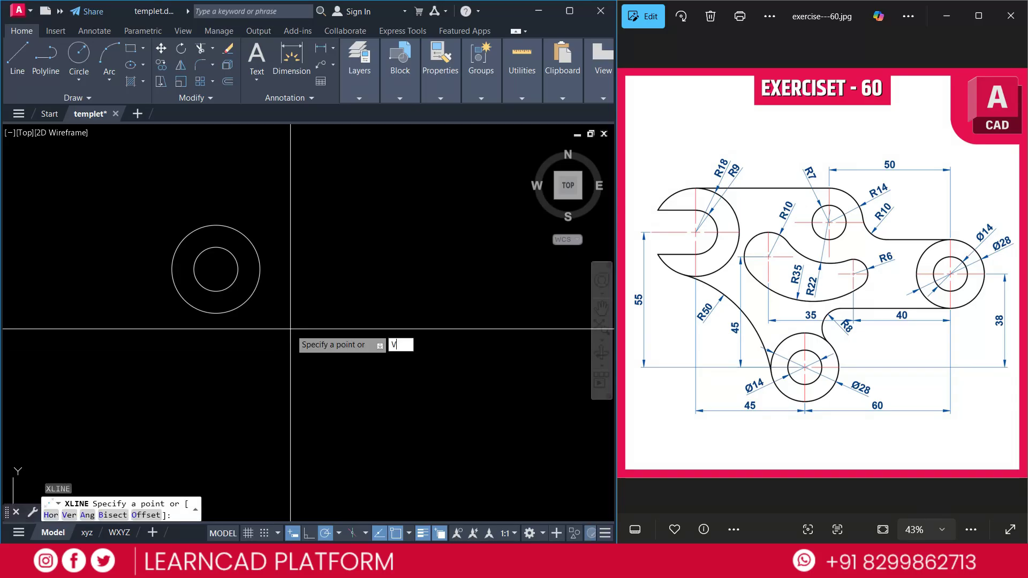
key(Return)
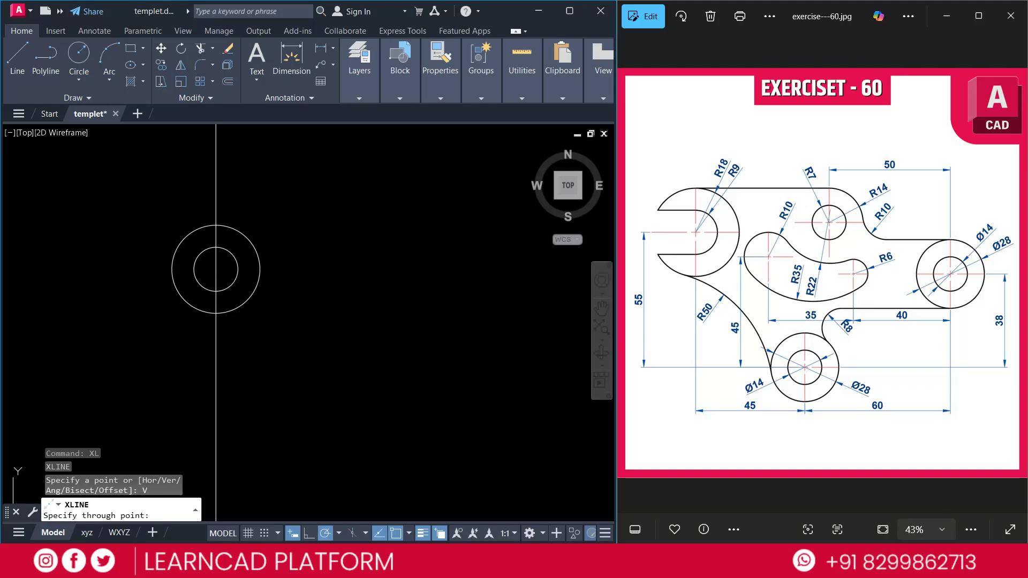
click(216, 270)
key(Escape)
Draw a horizontal construction line through the centre of the concentric circles.
text(XL)
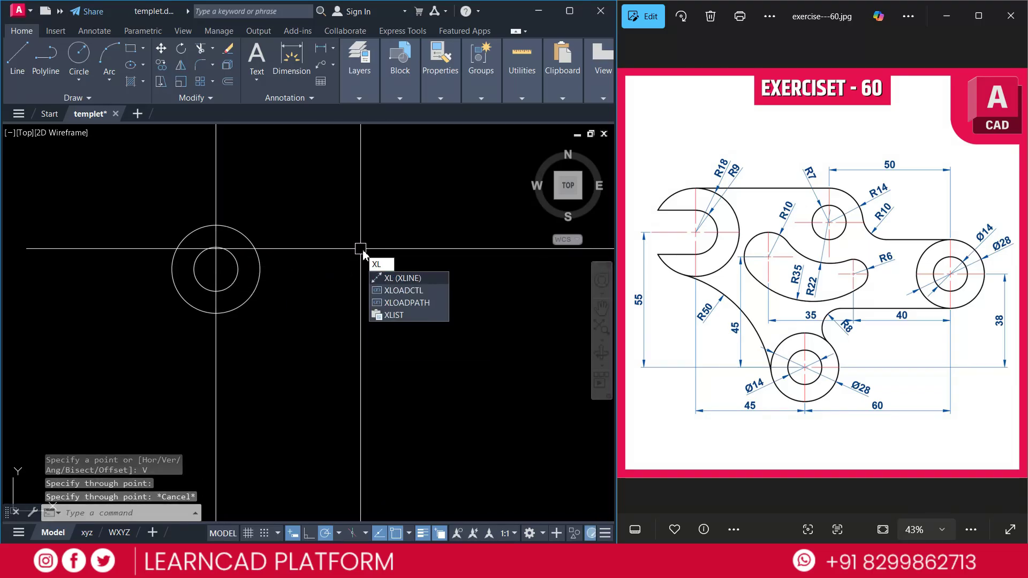
key(Return)
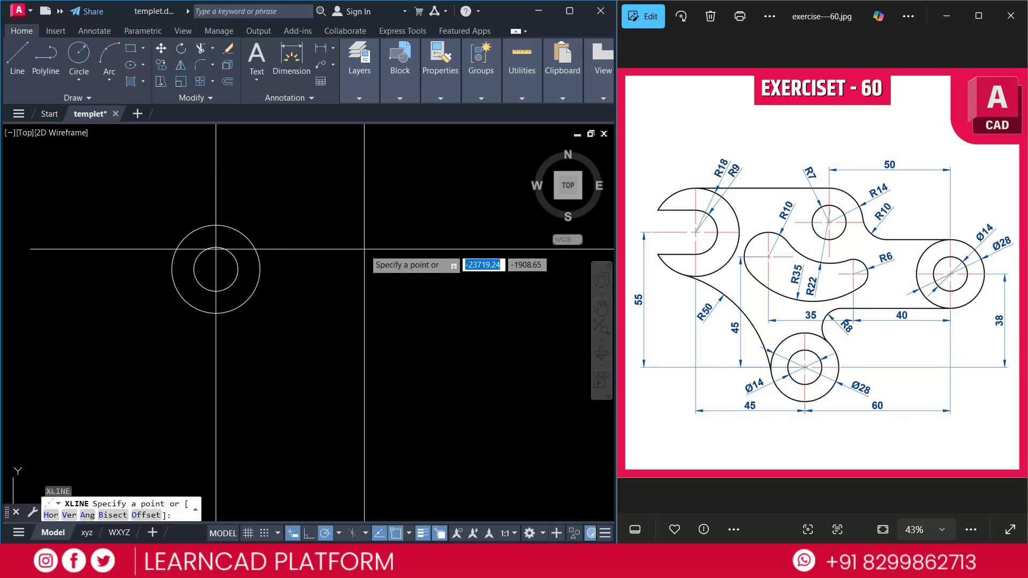
text(H)
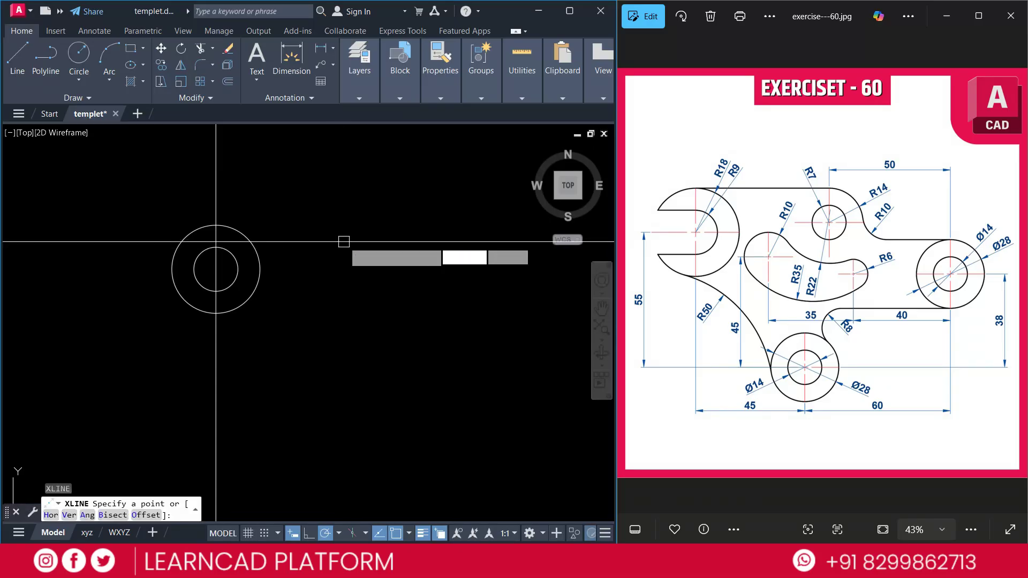
key(Return)
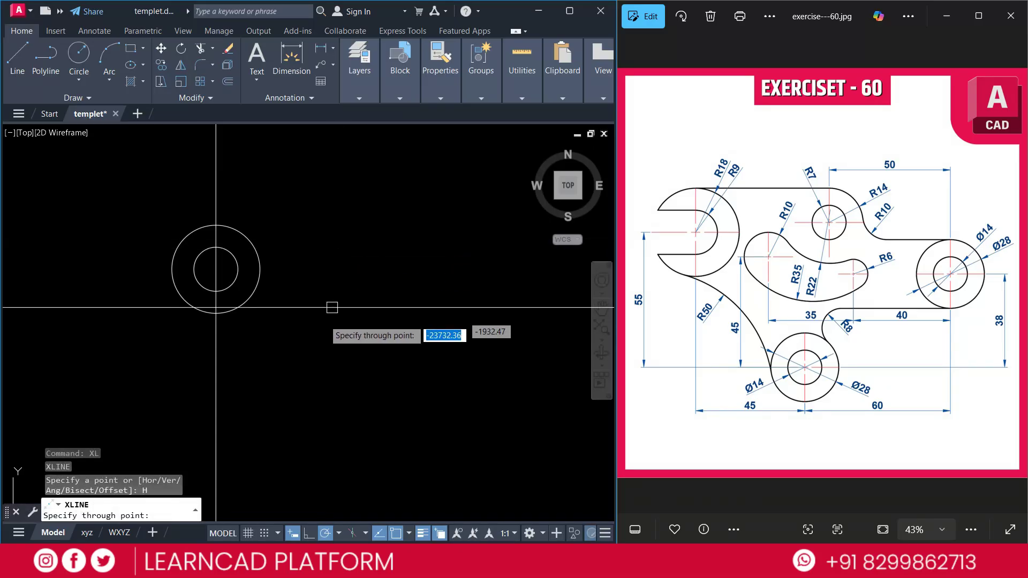
click(216, 269)
key(Escape)
key(Escape)
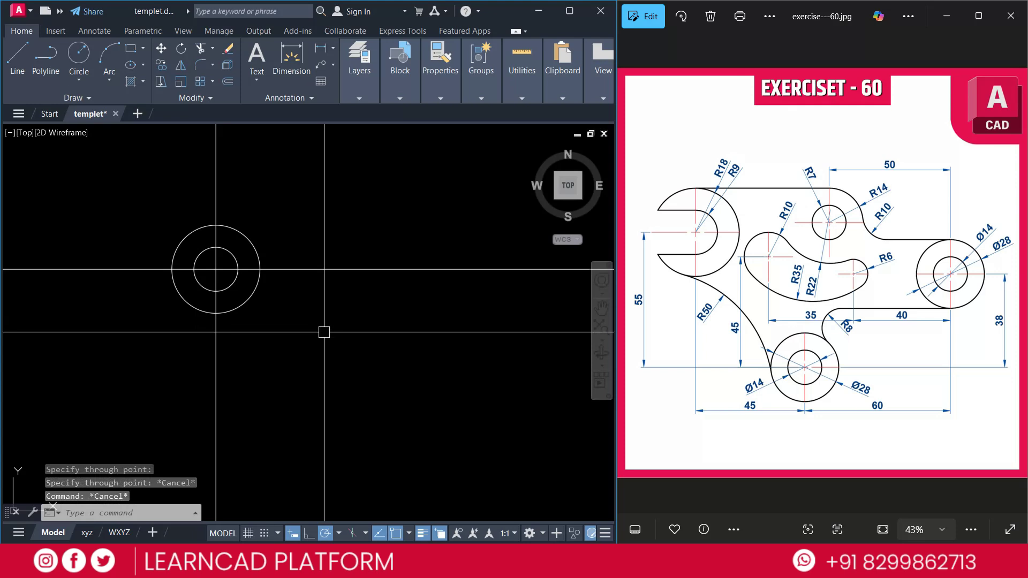
Copy the horizontal construction line 55 units straight down.
click(381, 214)
click(342, 316)
text(CO)
key(Return)
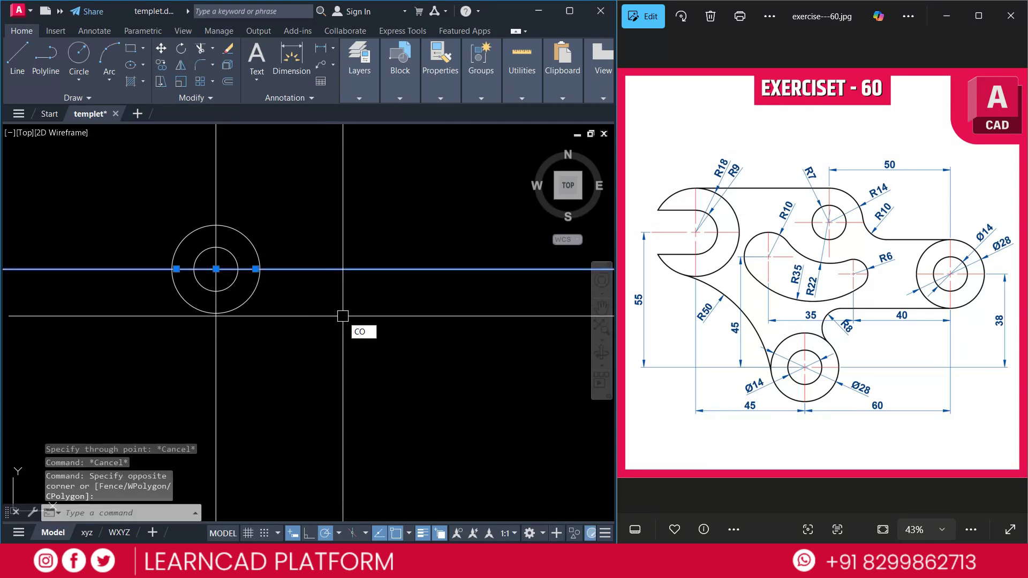
click(358, 176)
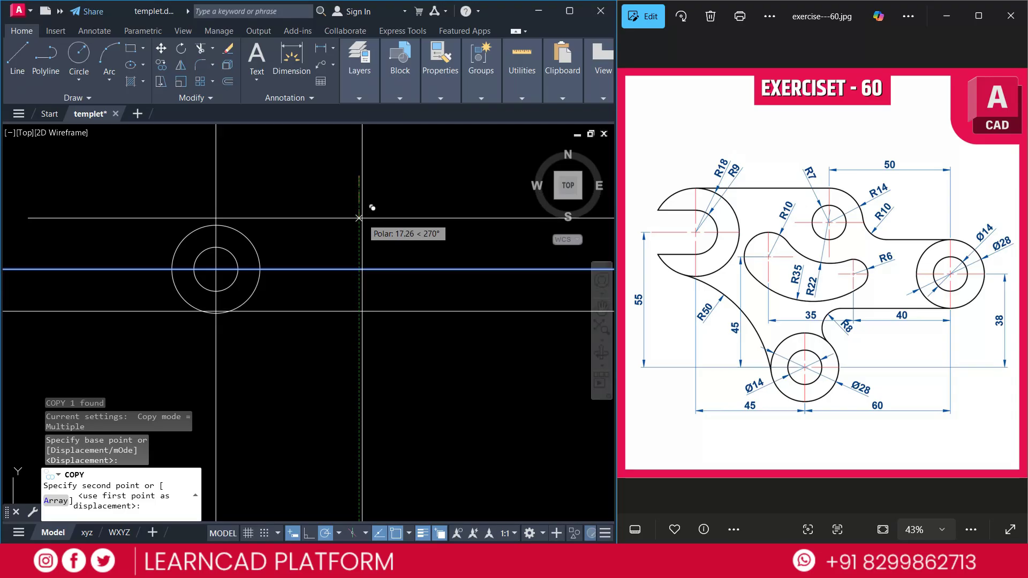
text(55)
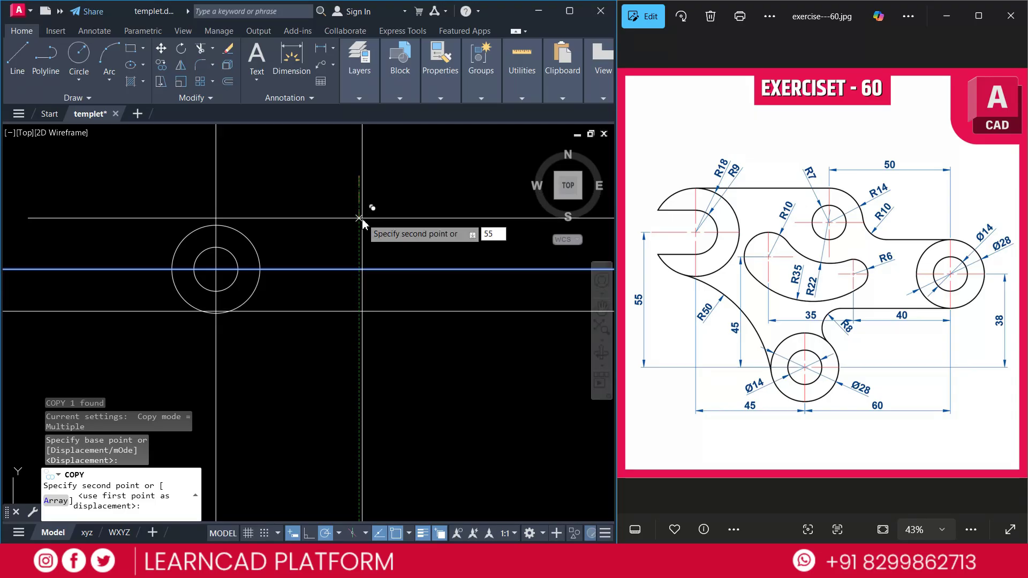
key(Return)
key(Escape)
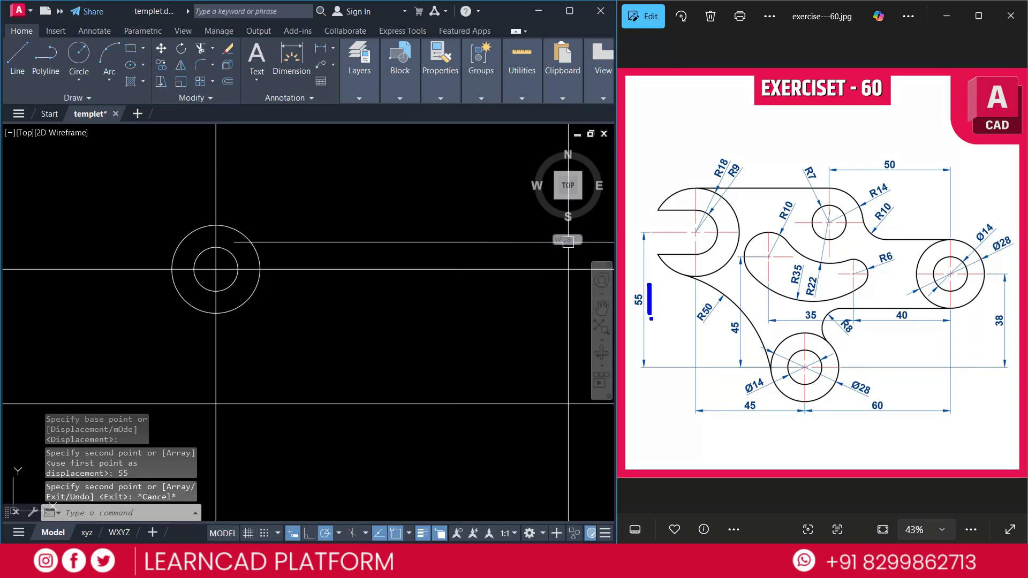
Copy the vertical construction line 45 units to the right.
text(co)
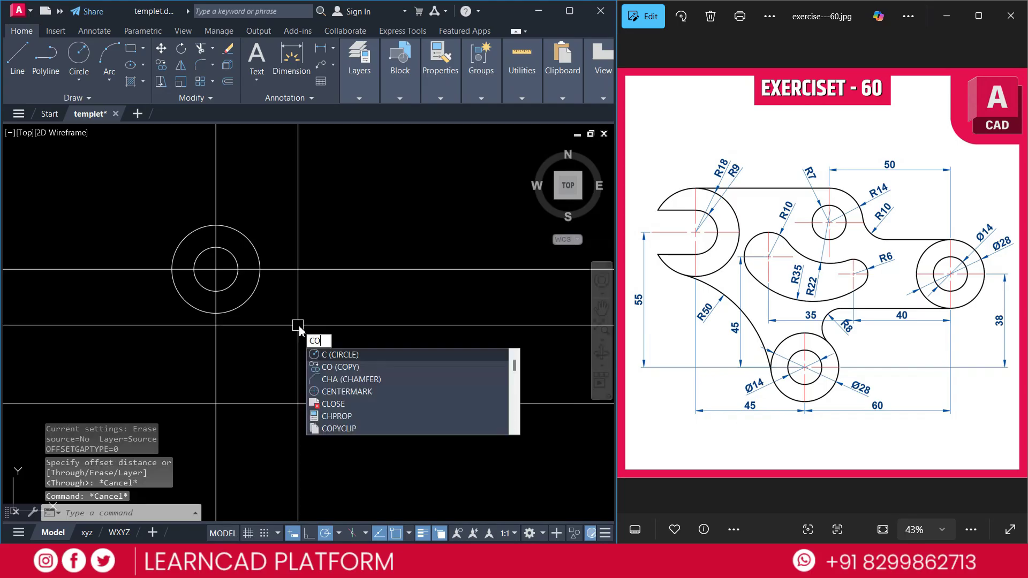
key(Return)
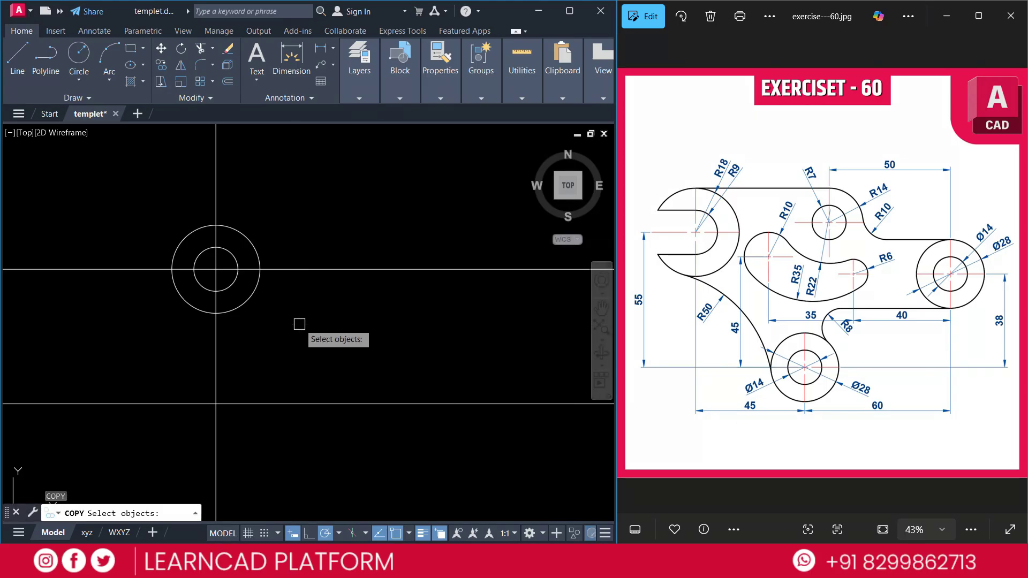
click(219, 339)
key(Return)
click(281, 329)
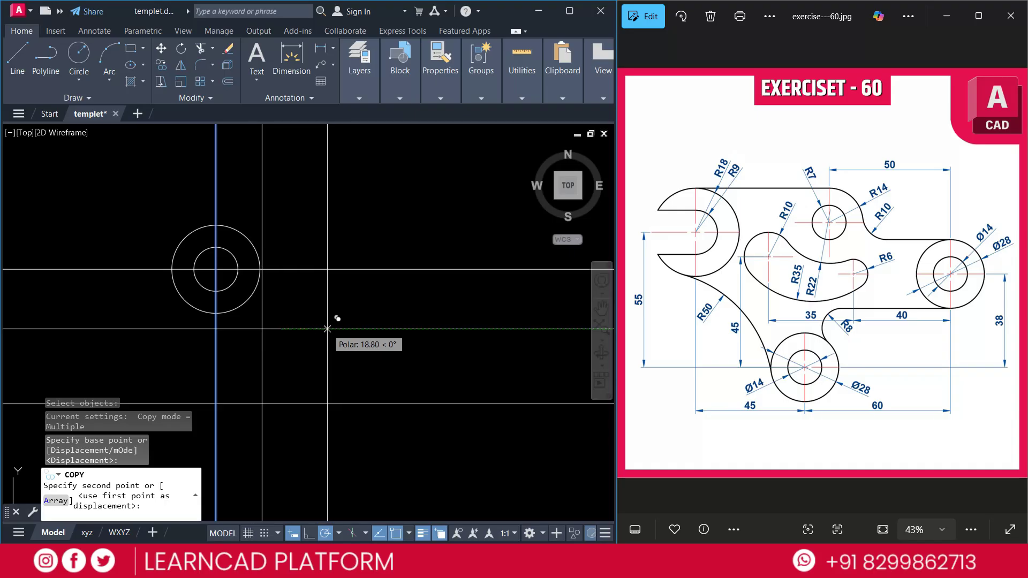
text(45)
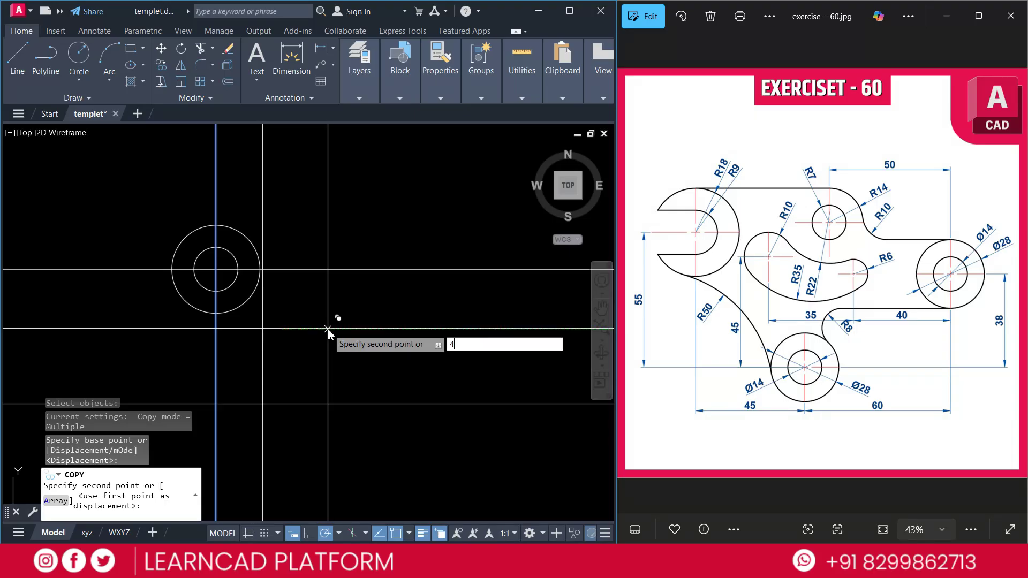
key(Return)
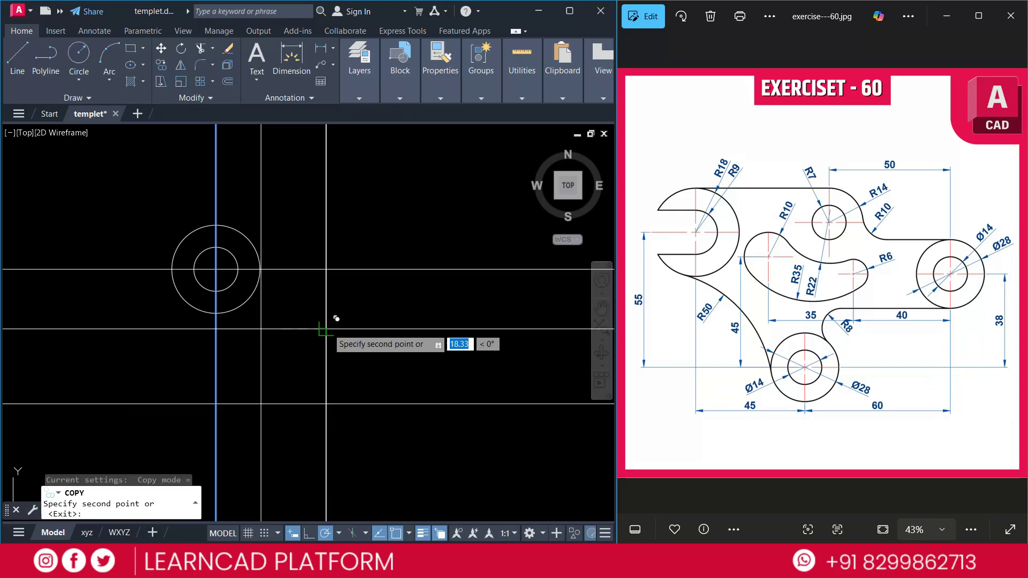
key(Escape)
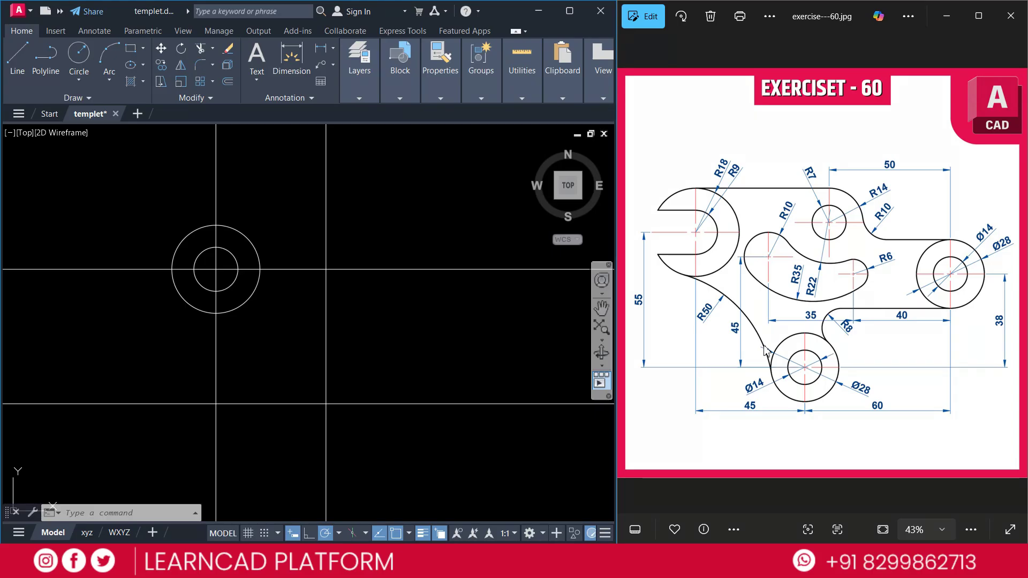
key(Escape)
key(Escape)
key(Escape)
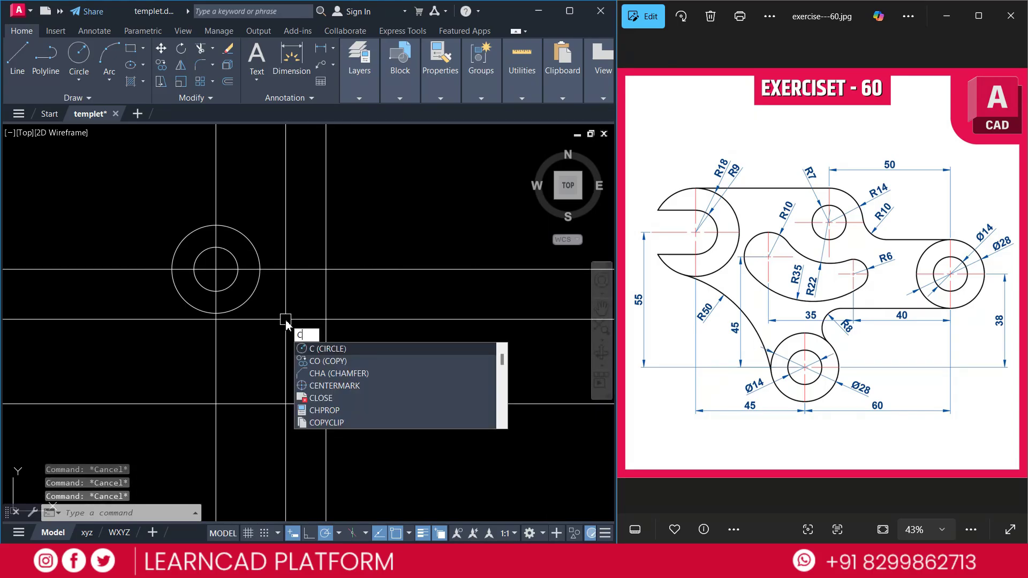
Draw a circle of diameter 14 centred on the intersection of the two copied construction lines.
key(Return)
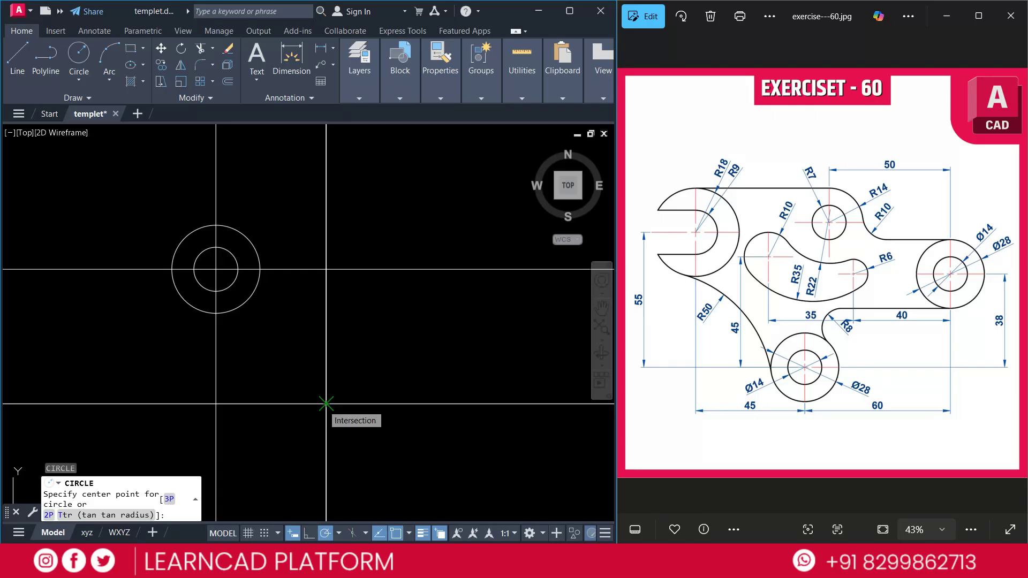
click(326, 403)
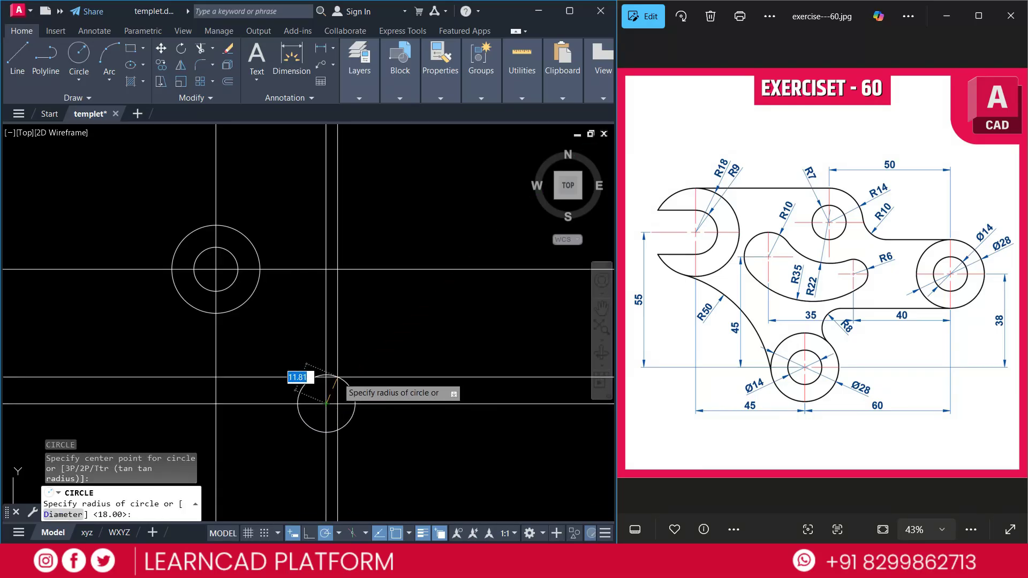
text(D)
key(Return)
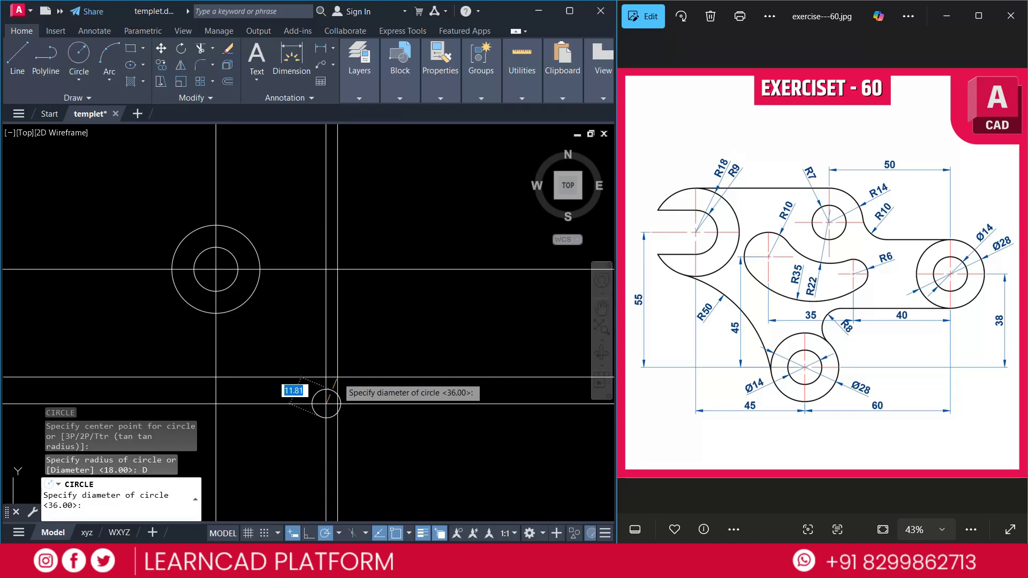
text(14)
key(Return)
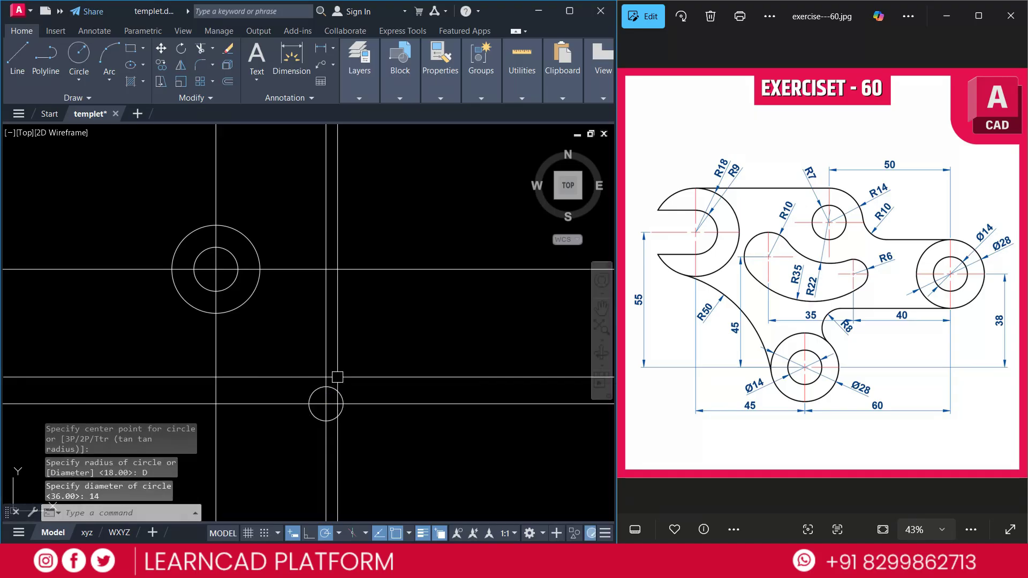
Add a concentric circle of diameter 28 around the 14 diameter circle.
key(Return)
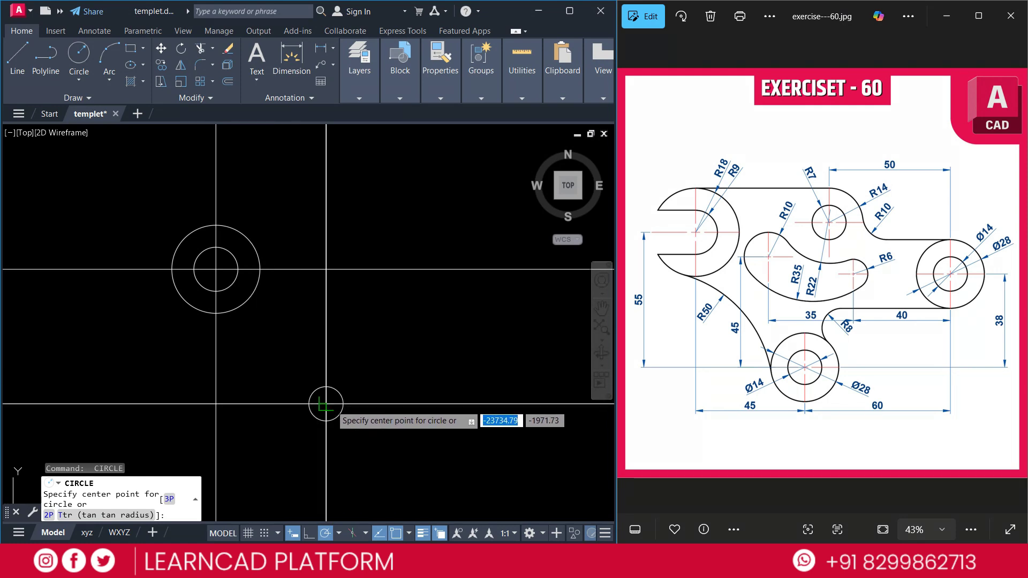
click(325, 404)
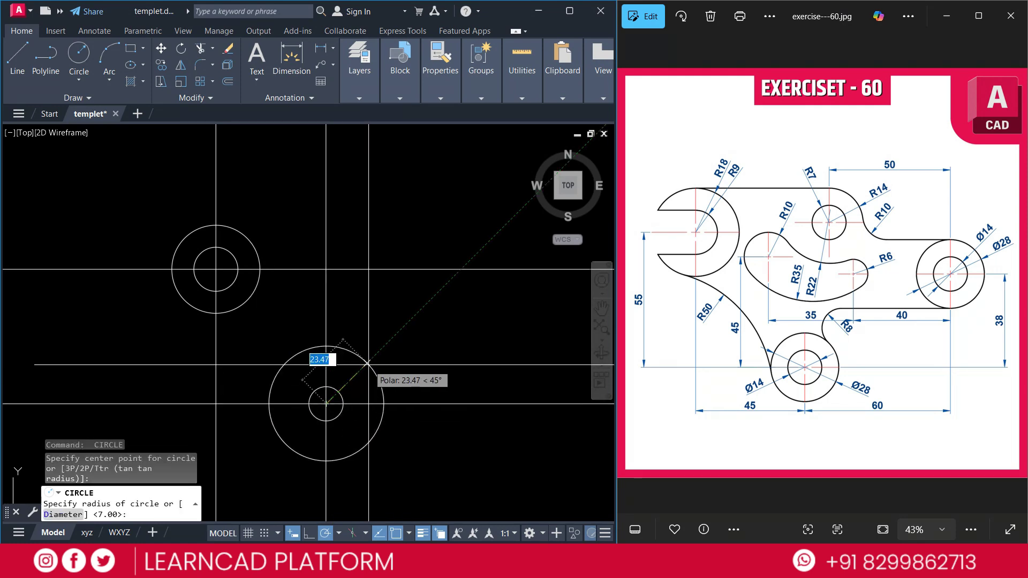
text(d)
key(Return)
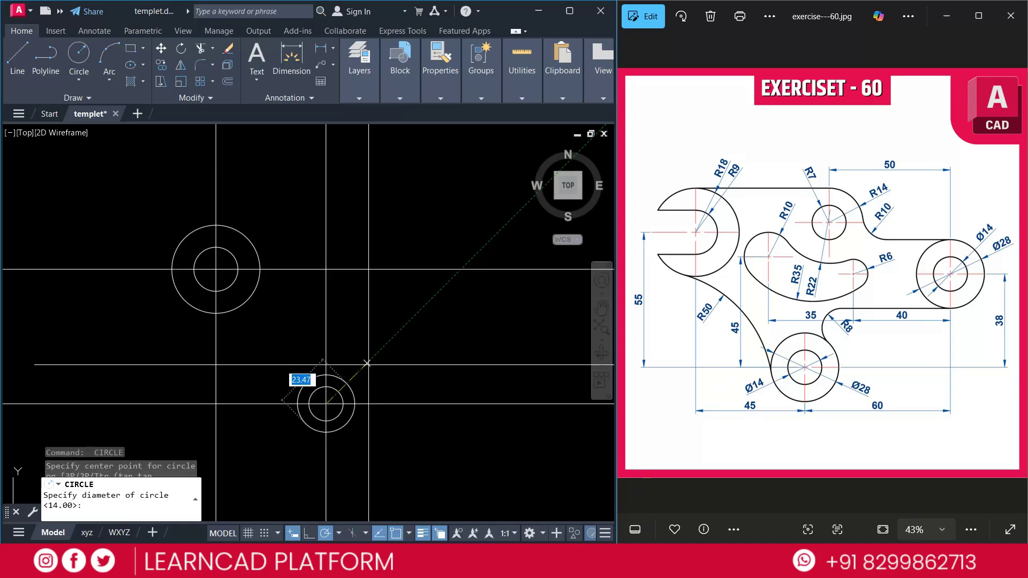
text(2)
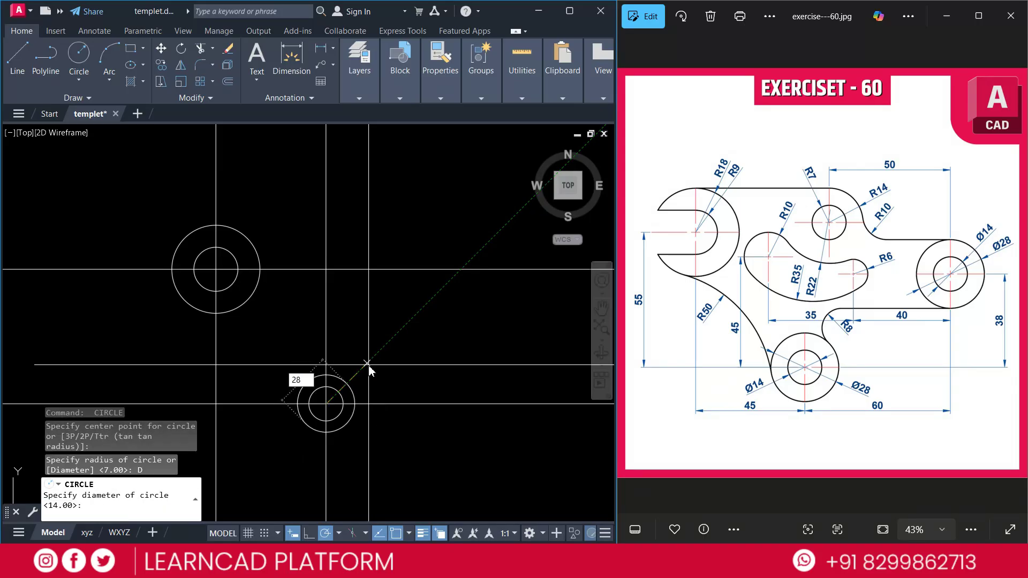
text(8)
key(Return)
key(Escape)
key(Escape)
key(Escape)
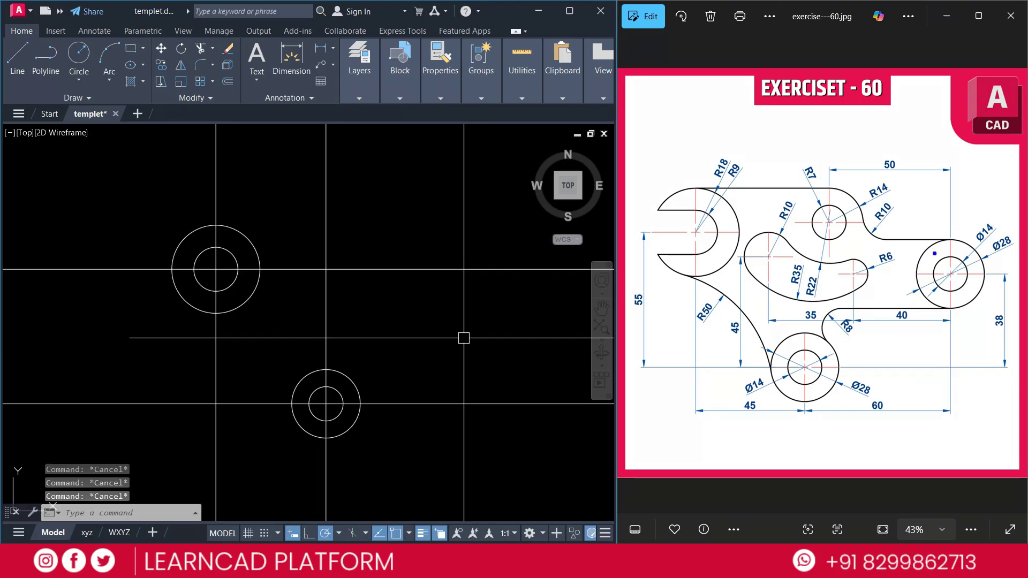
drag(919, 217, 996, 323)
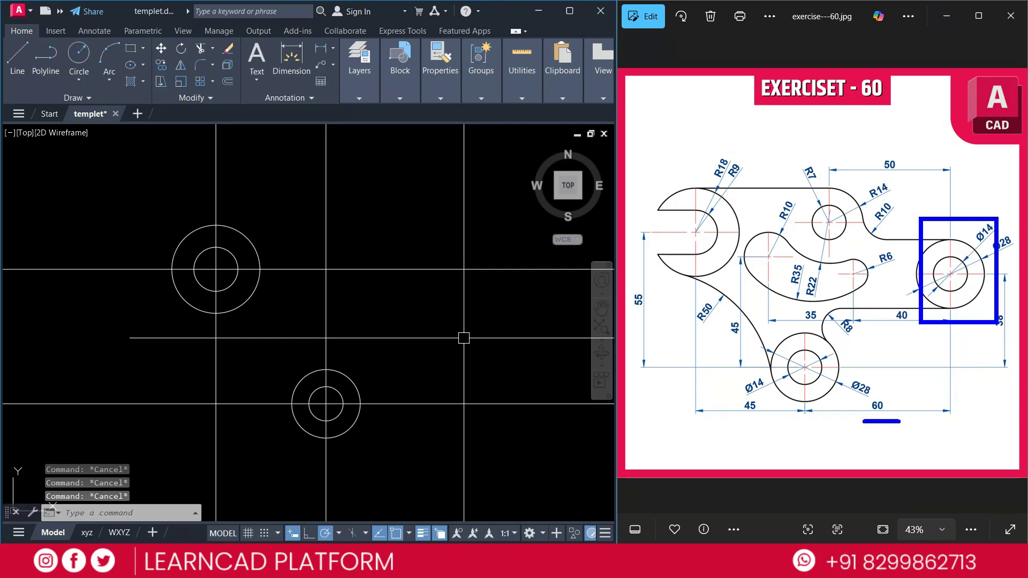
drag(899, 422, 901, 421)
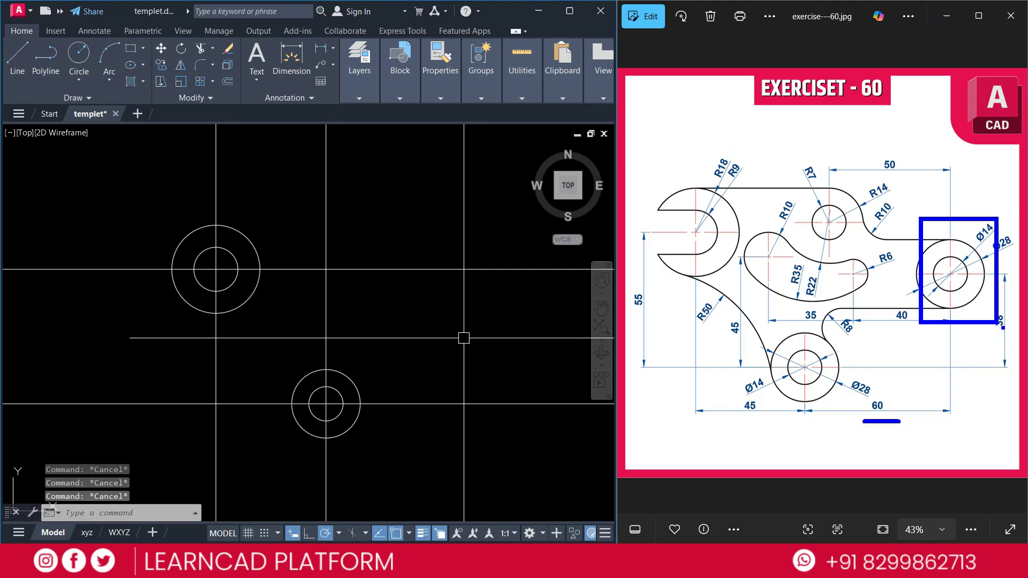
key(Escape)
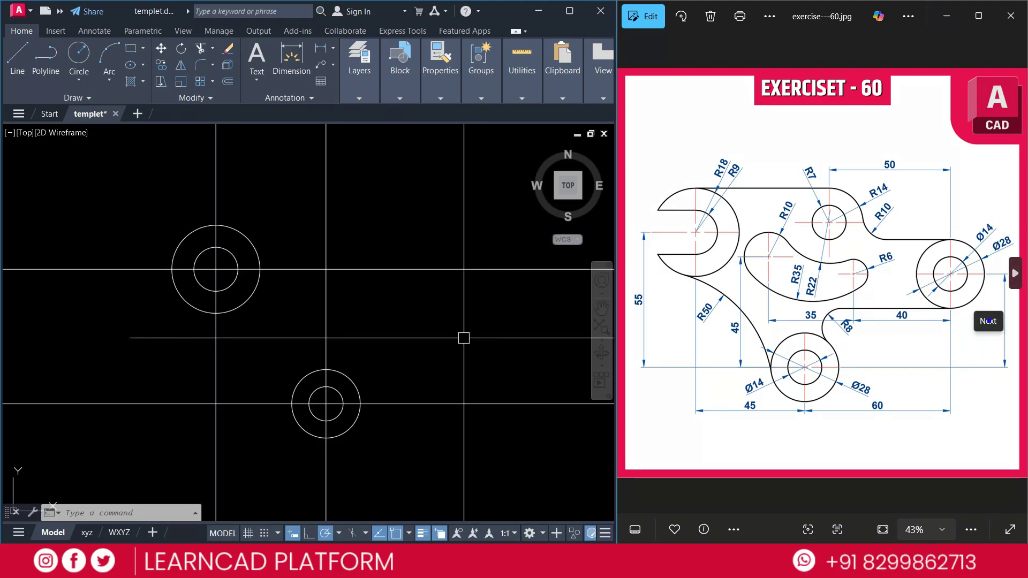
key(Escape)
key(Escape)
key(Escape)
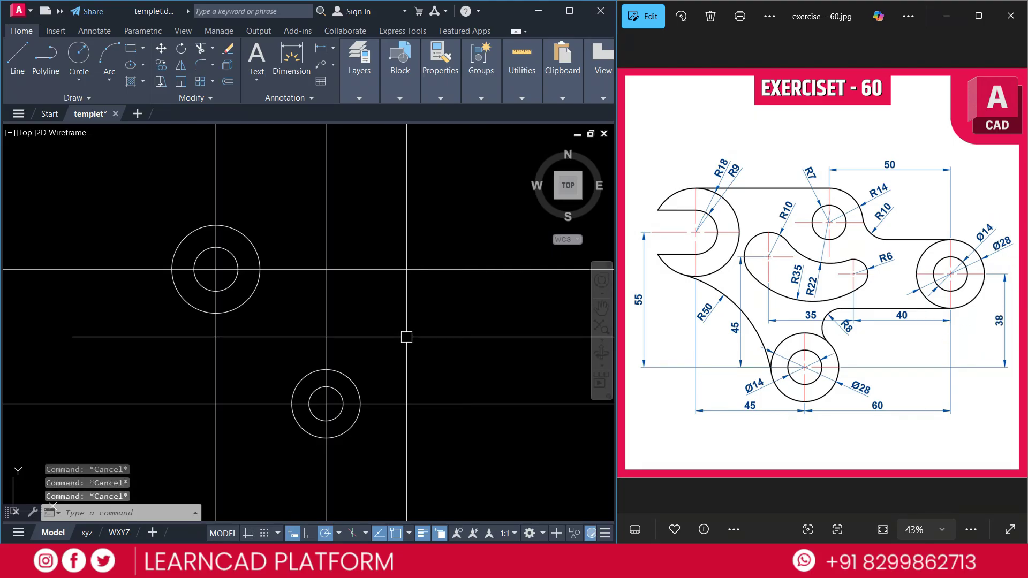
Copy the vertical construction line through the lower circles 60 units to the right.
text(ct o)
key(Return)
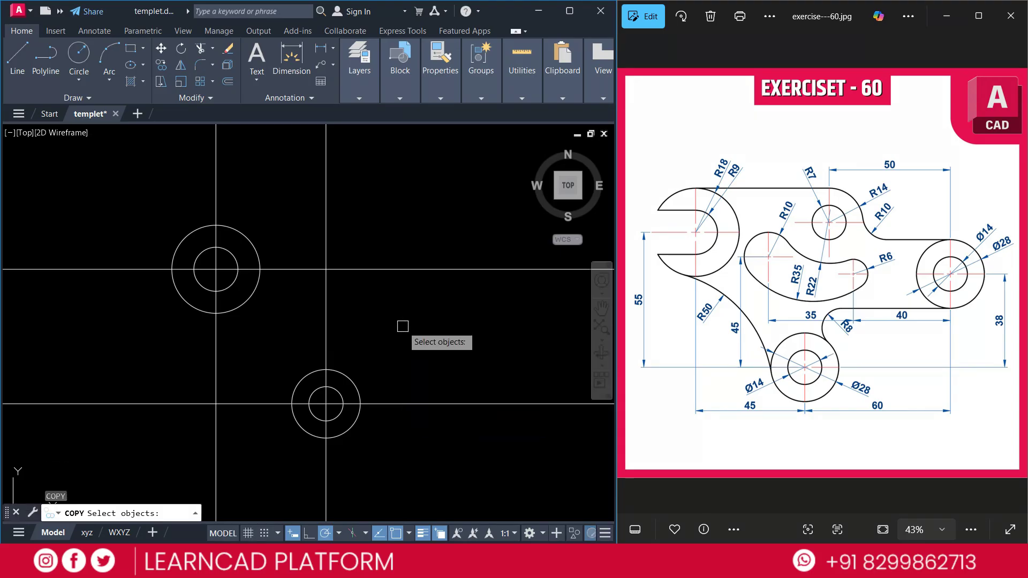
click(325, 303)
key(Return)
click(356, 305)
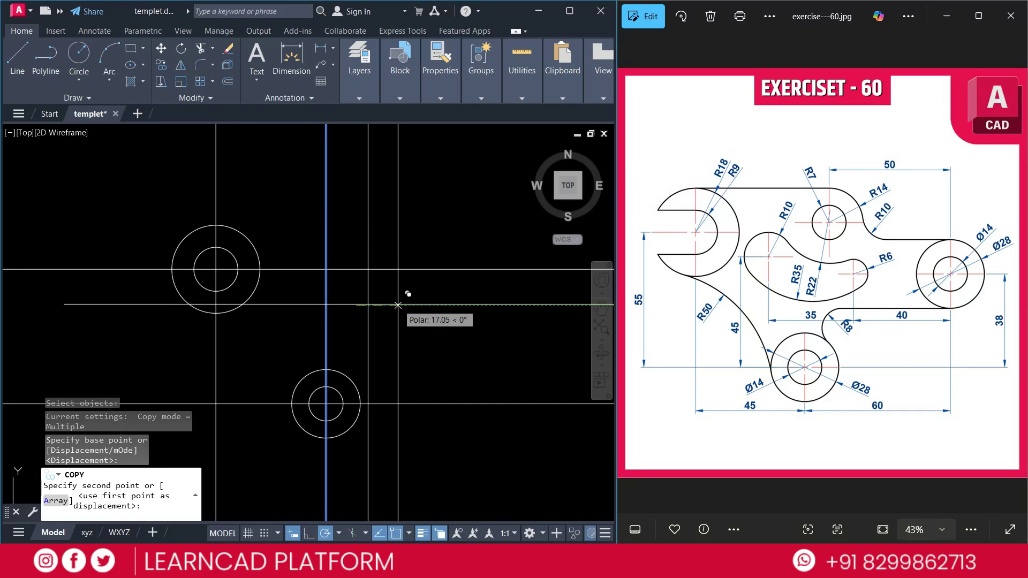
text(60)
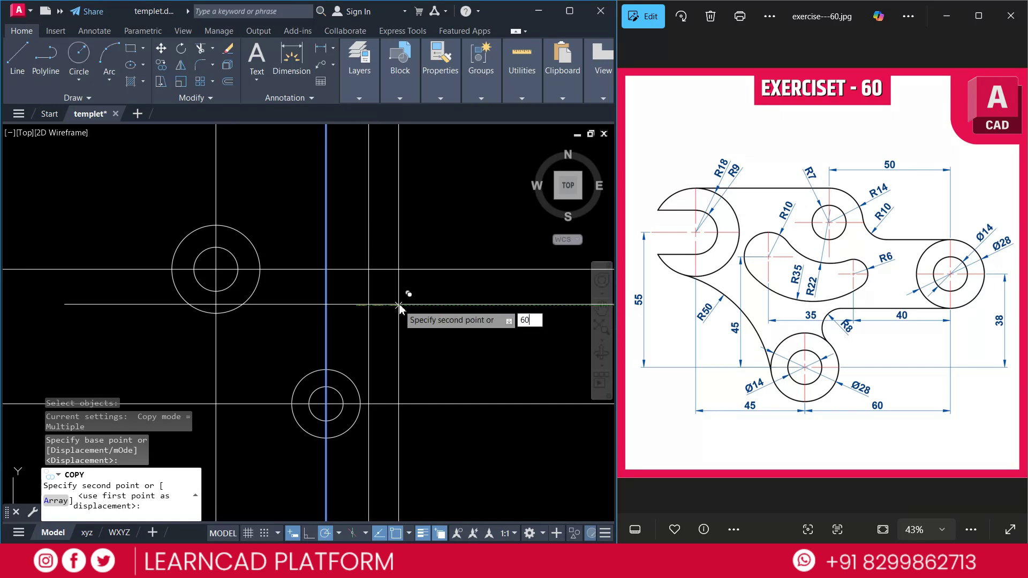
key(Return)
key(Escape)
key(Escape)
Copy the horizontal construction line through the lower circles 38 units straight up.
click(403, 403)
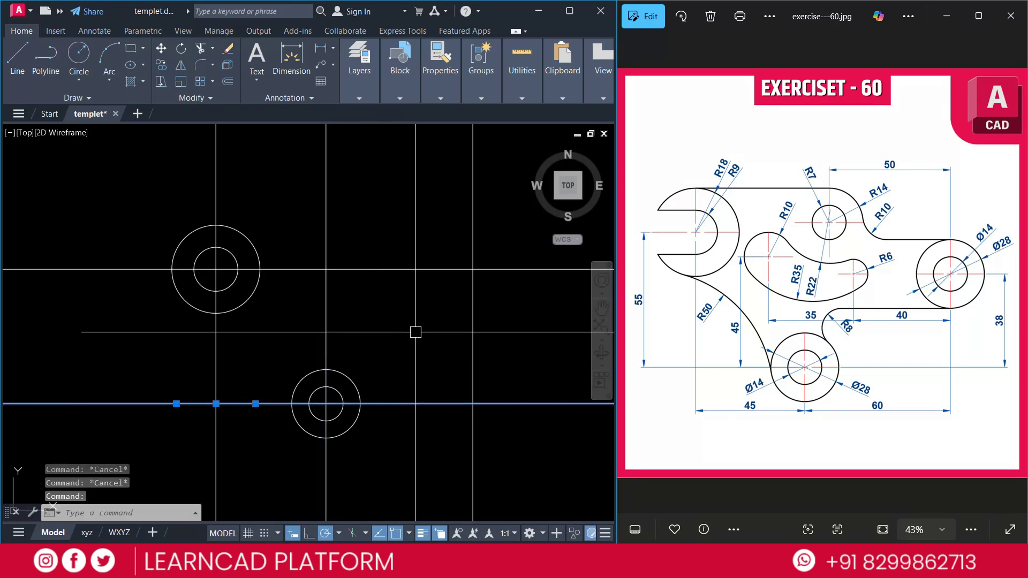
text(CO)
key(Return)
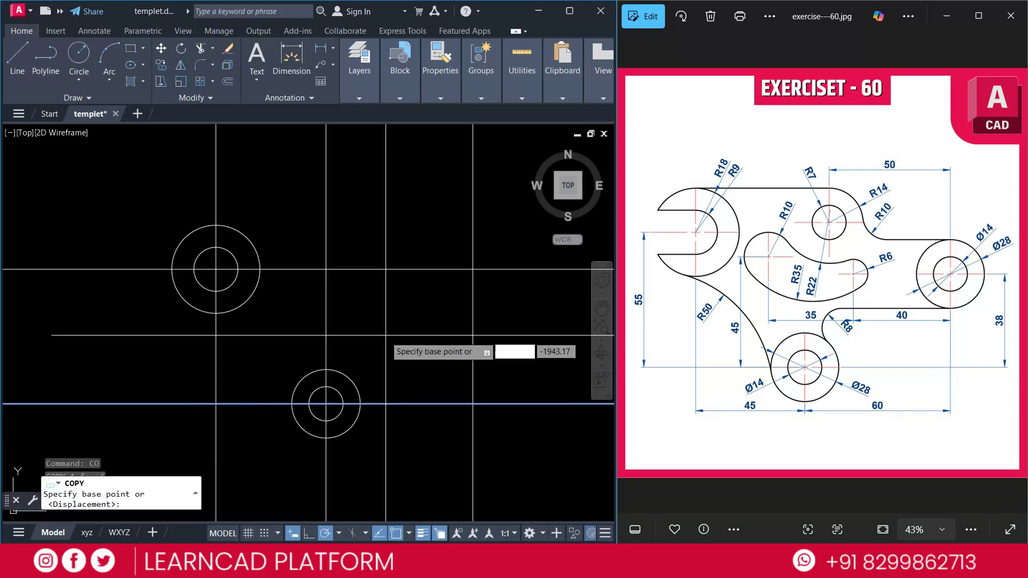
click(381, 348)
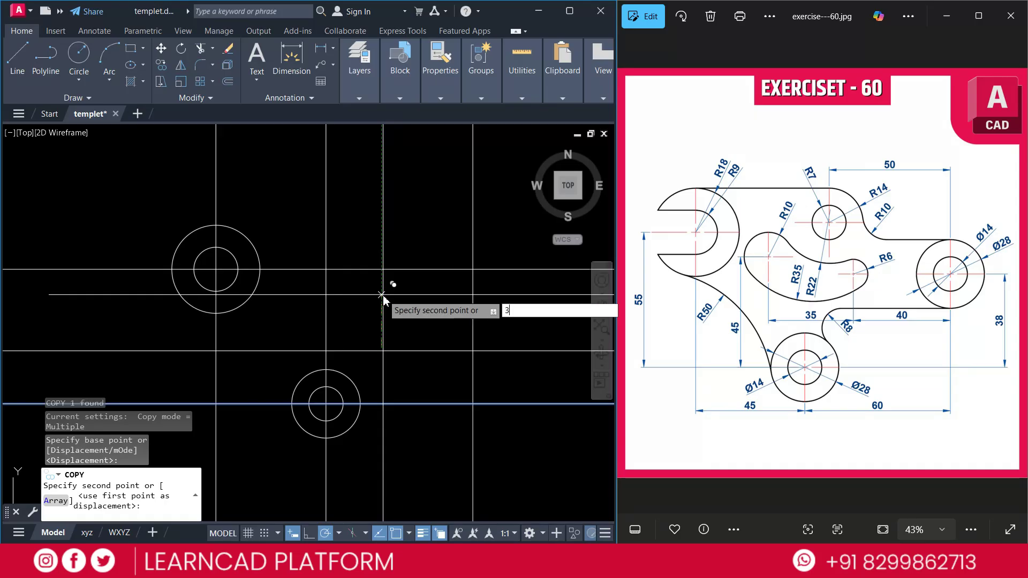
text(38)
key(Return)
key(Escape)
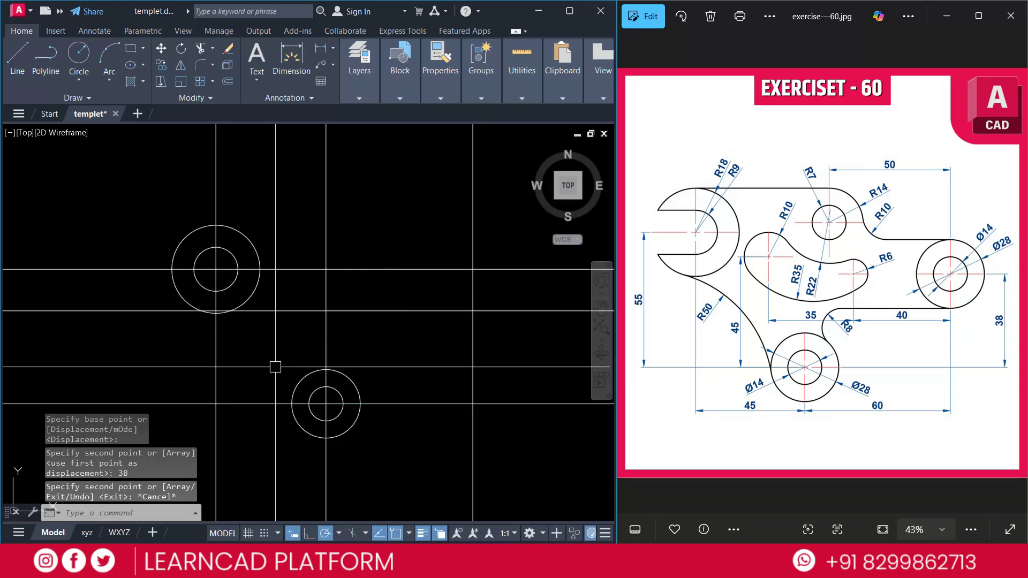
Copy the two lower concentric circles from their centre to the intersection of the newest vertical and horizontal construction lines.
click(278, 346)
click(357, 434)
text(co)
key(Return)
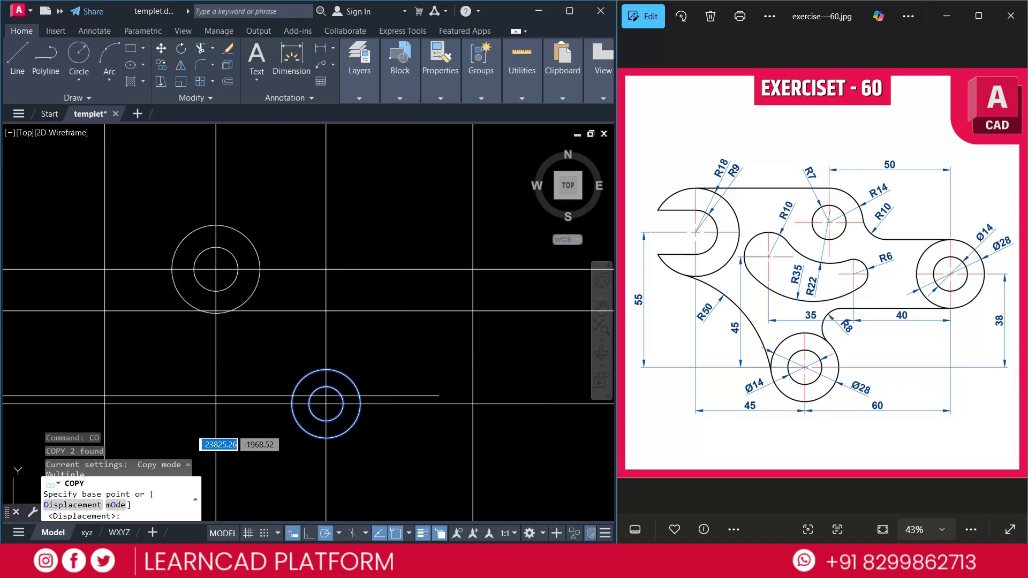
click(325, 403)
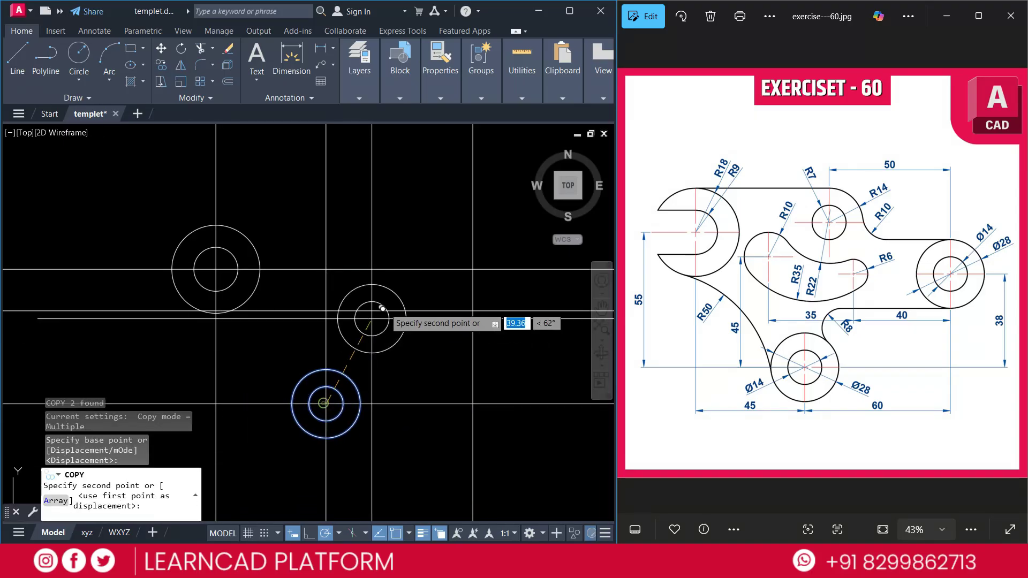
click(473, 310)
key(Escape)
key(Escape)
Delete all the horizontal and vertical construction lines, keeping only the three pairs of concentric circles.
click(427, 403)
click(429, 439)
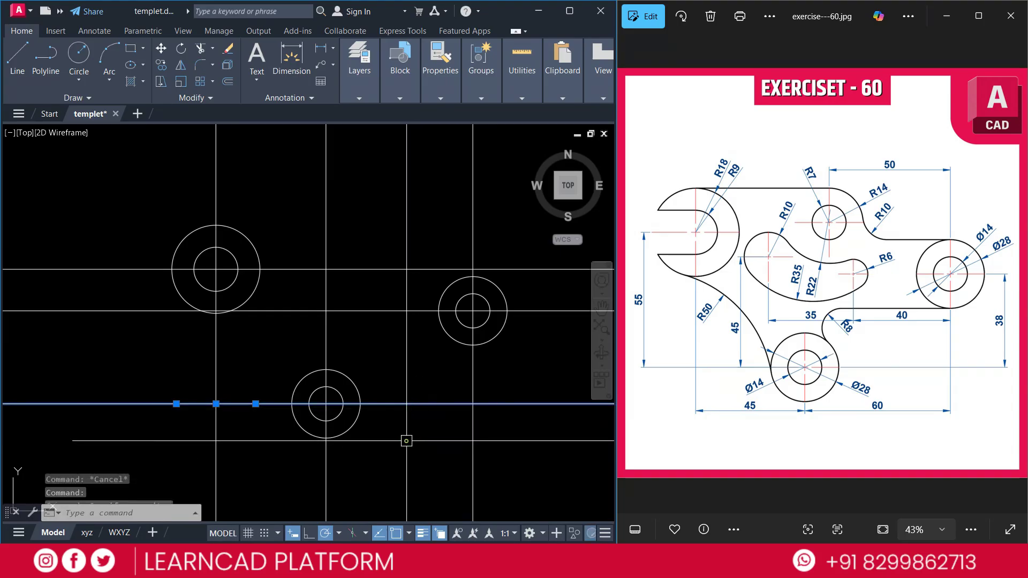
click(401, 239)
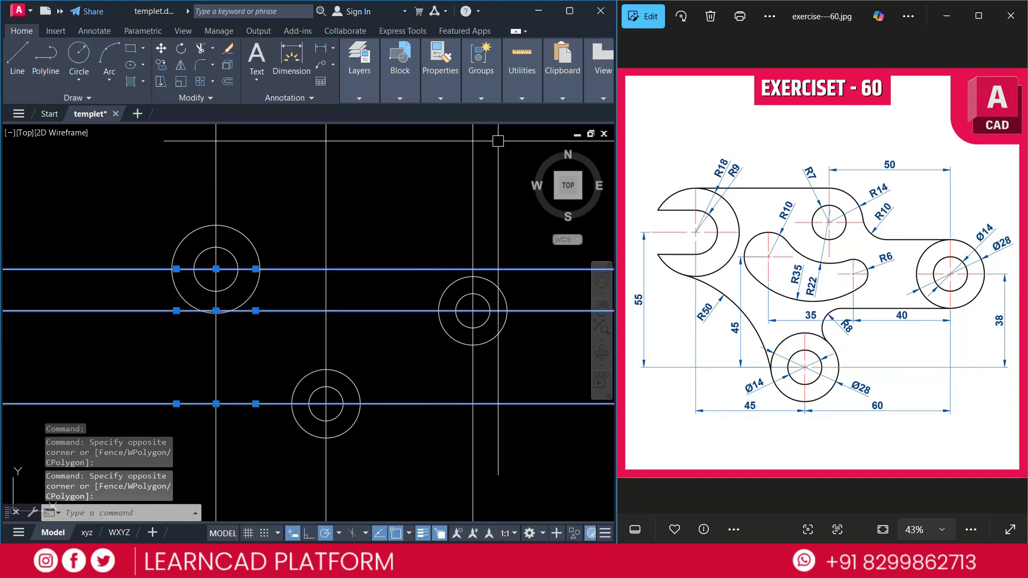
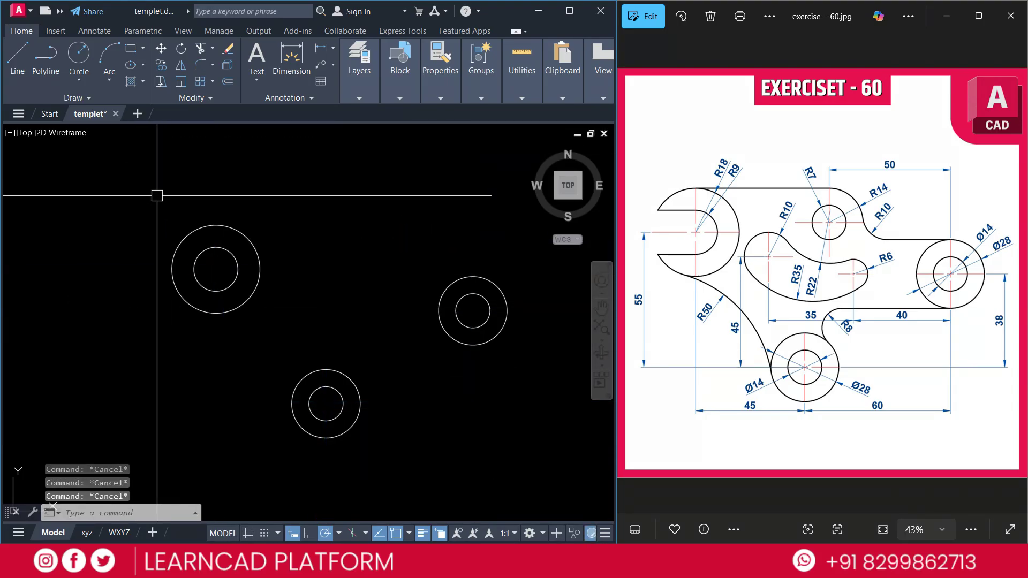
key(Escape)
Draw a horizontal line from the top quadrant of the large upper-left circle rightwards, ending short of the right-hand circles.
text(l)
key(Return)
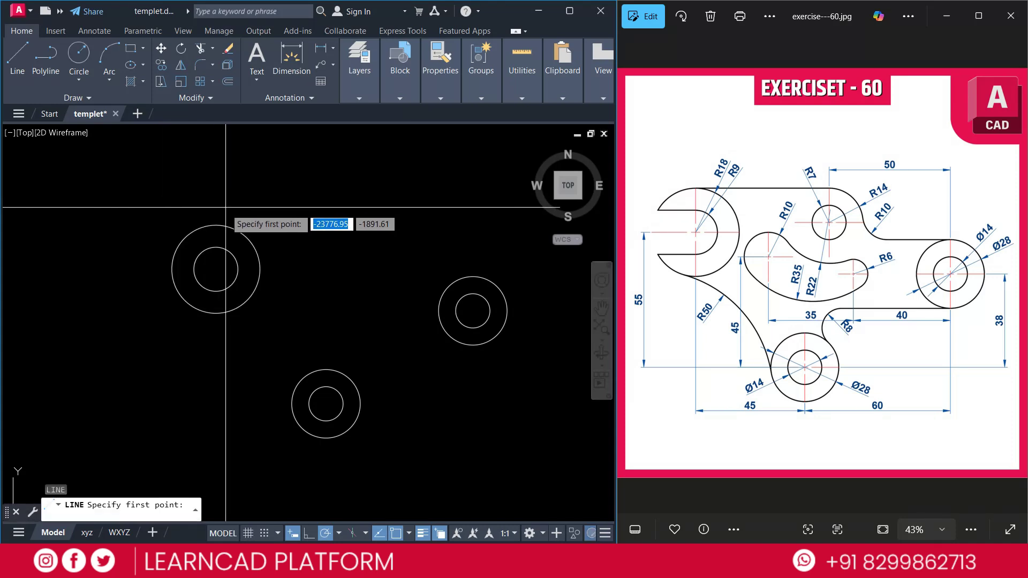
click(216, 225)
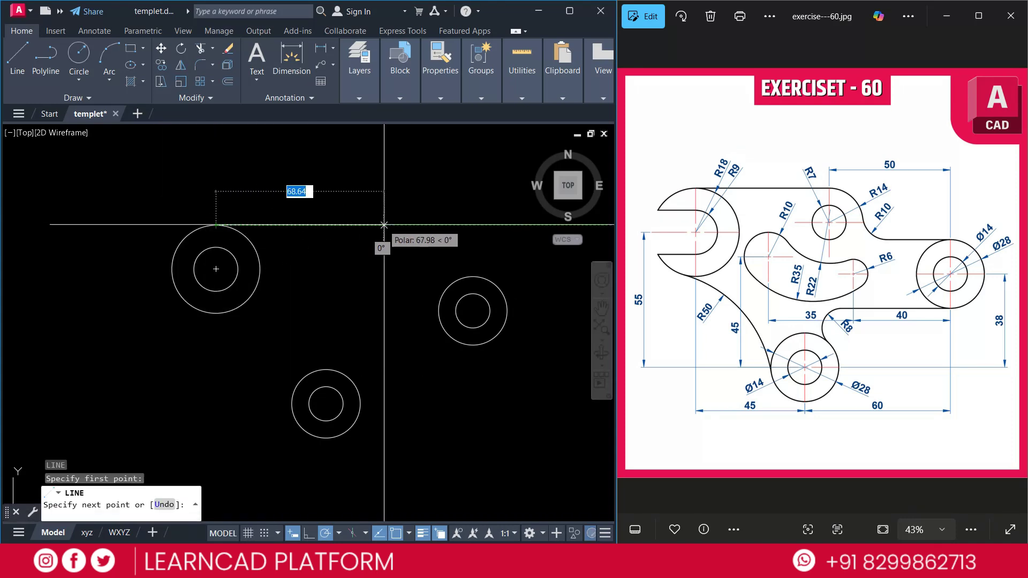
click(423, 225)
key(Escape)
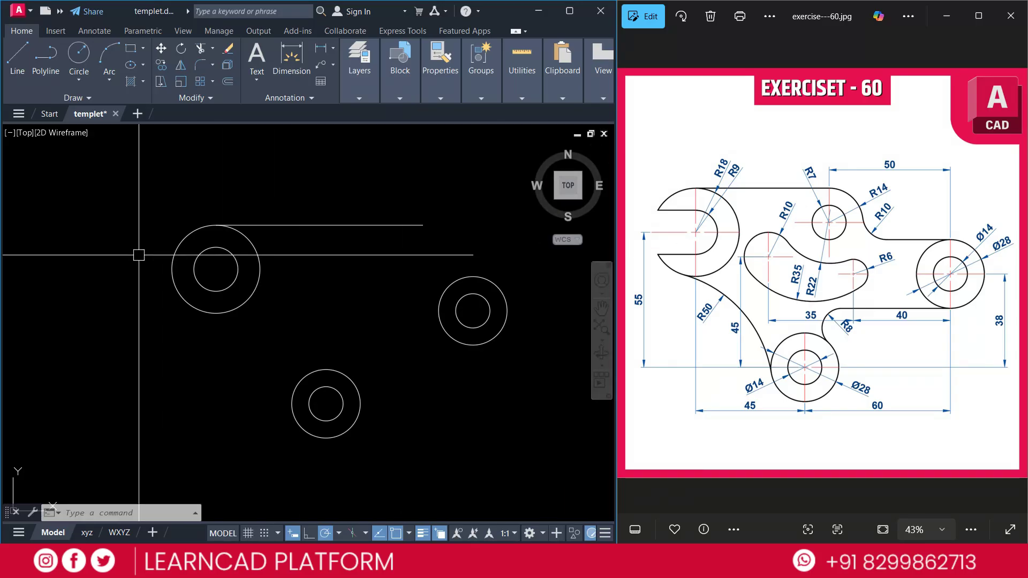
Draw two horizontal lines leftwards from the top and bottom quadrants of the upper-left inner circle, extending past the outer circle.
key(Return)
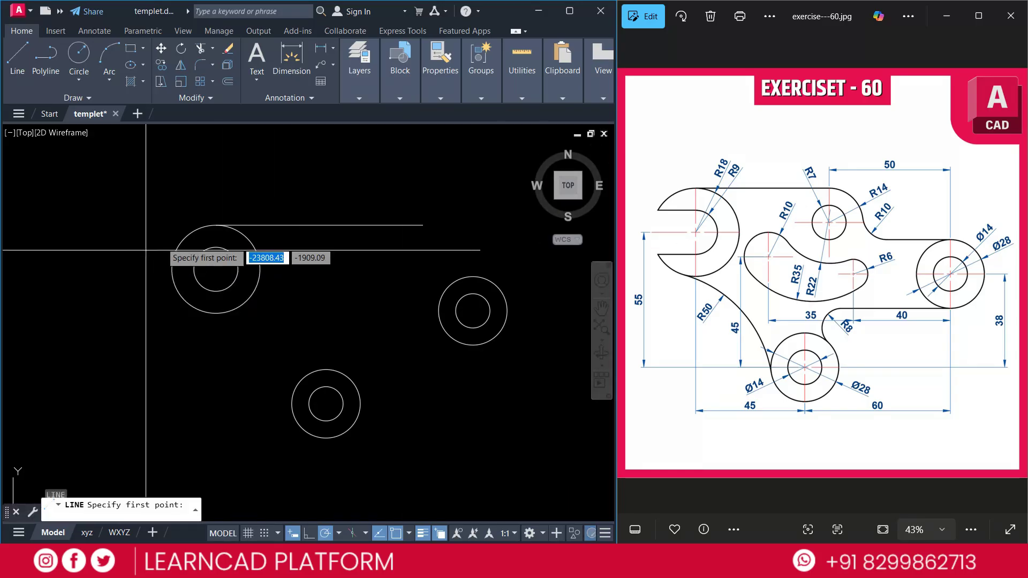
click(216, 246)
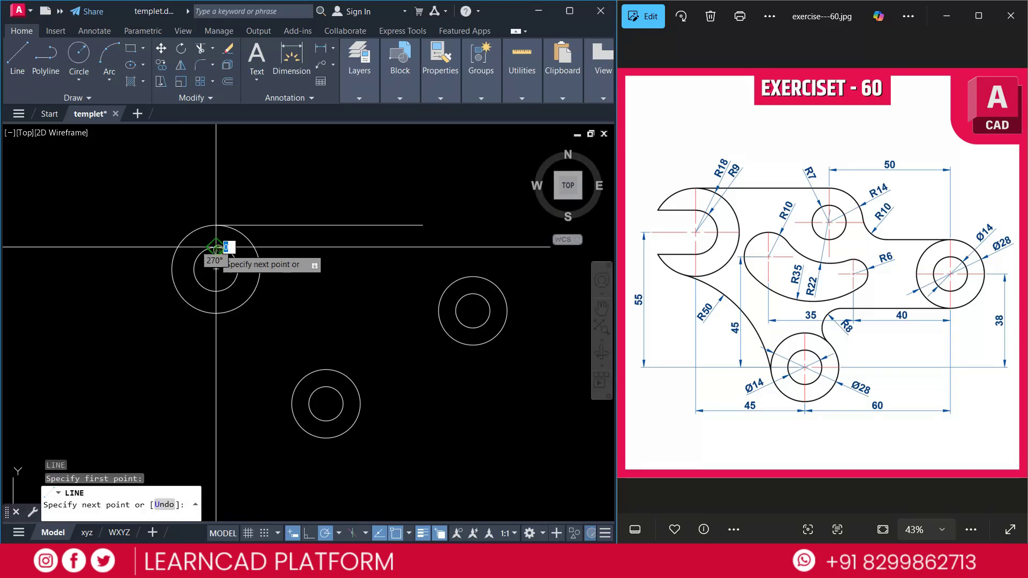
click(146, 244)
key(Return)
key(Return)
click(215, 291)
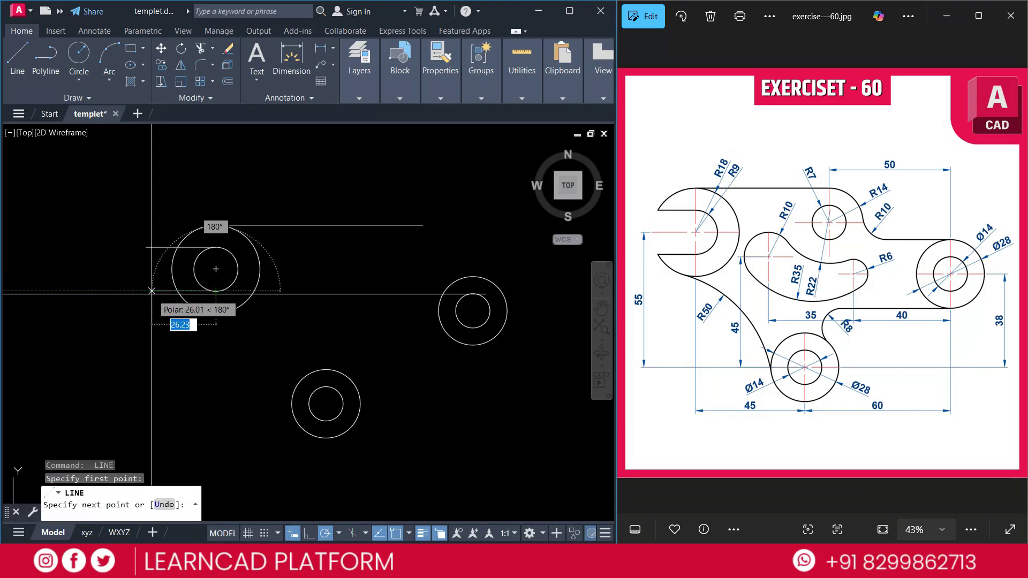
click(148, 291)
key(Escape)
Trim the protruding line ends and the left portions of both upper-left circles to form the open wrench jaw.
text(tr)
key(Return)
click(158, 248)
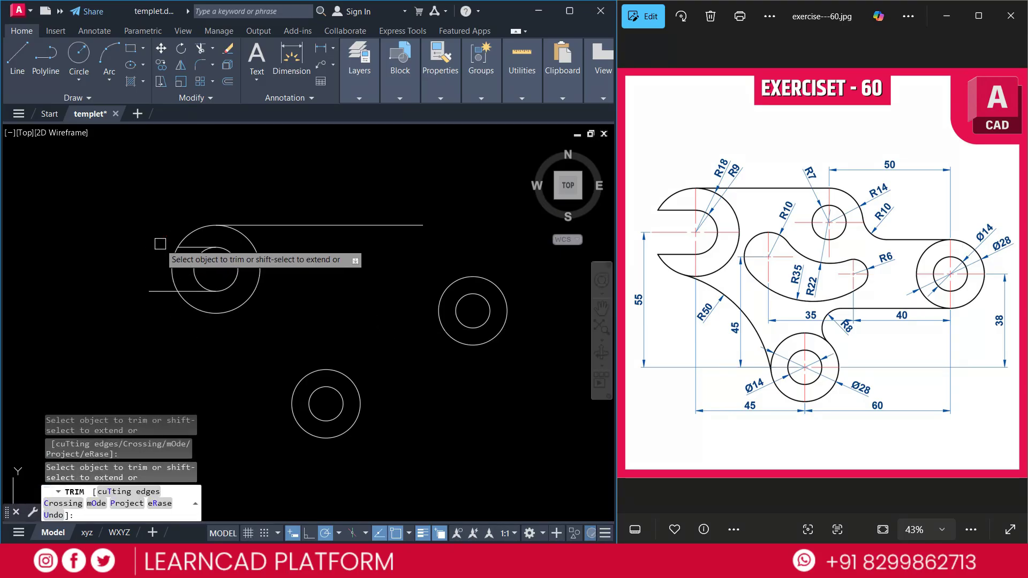
click(155, 290)
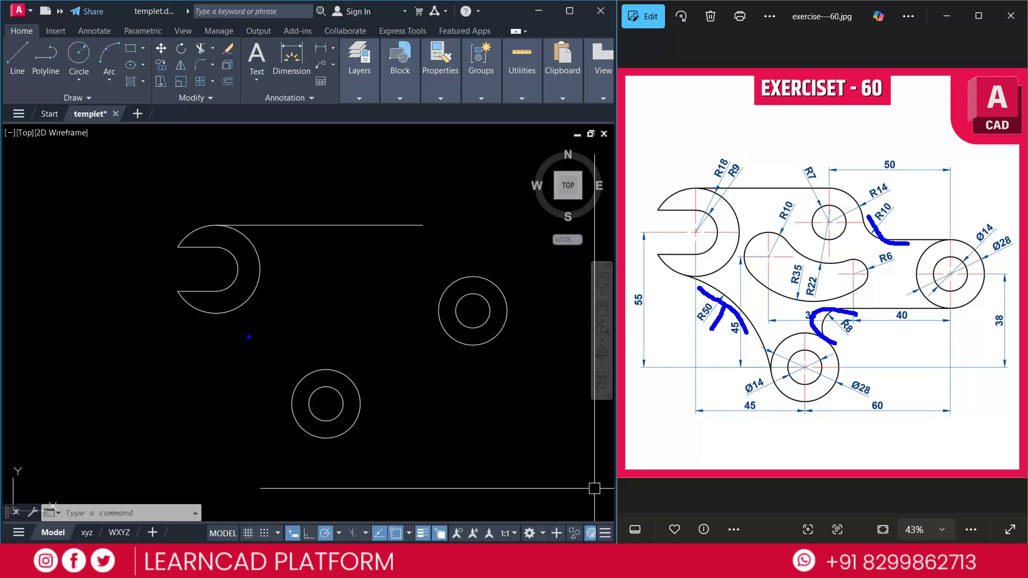
key(Escape)
key(Escape)
key(Escape)
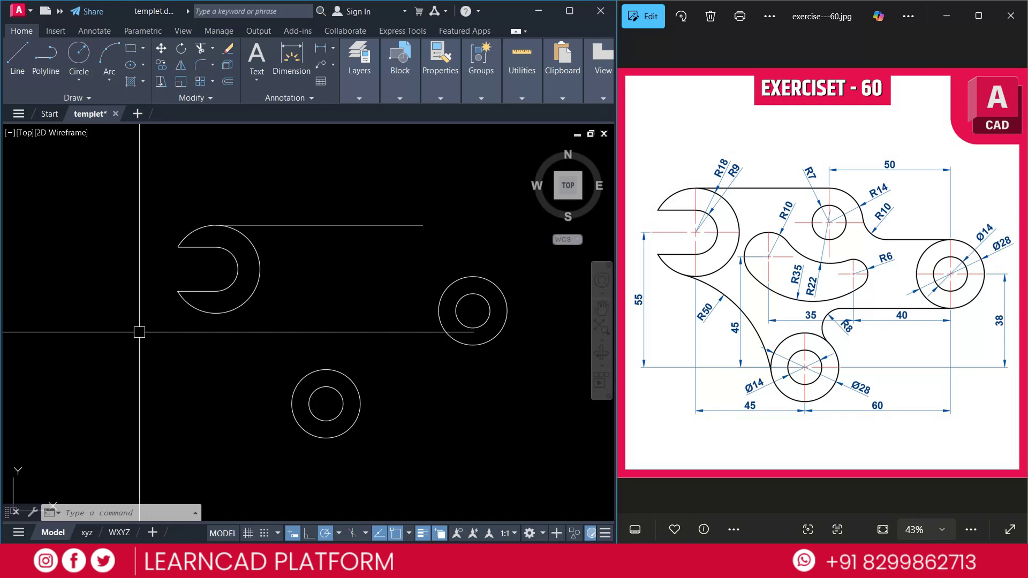
Draw a tangent-tangent-radius circle of radius 45 touching the bottom of the jaw's outer arc and the left side of the lower outer circle.
text(C)
key(Return)
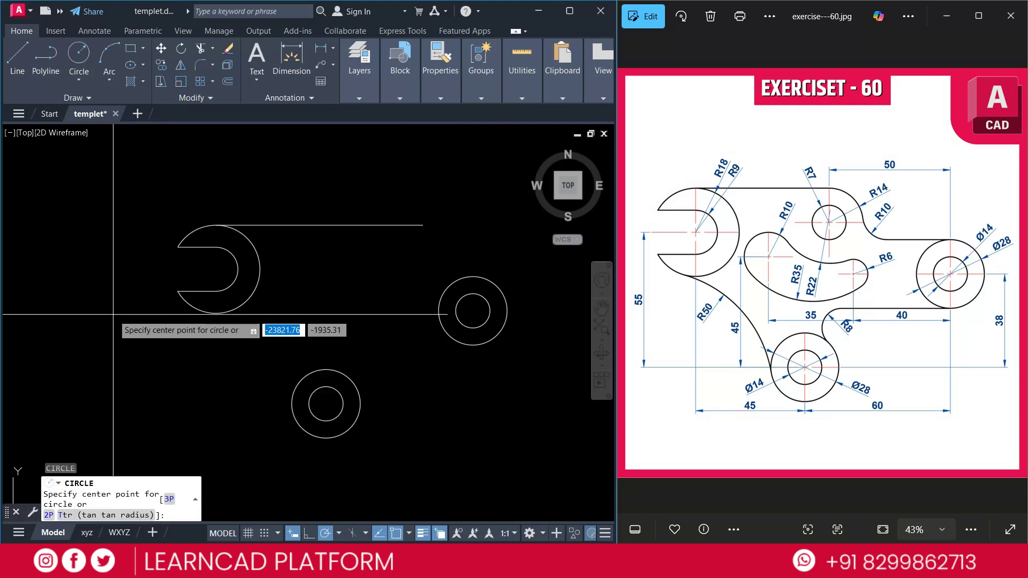
text(TT)
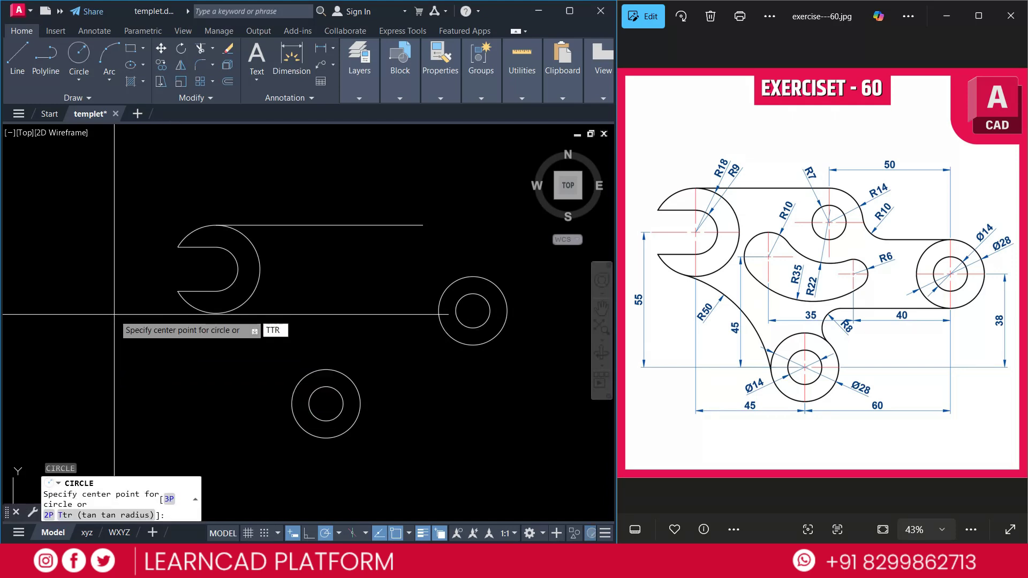
text(R)
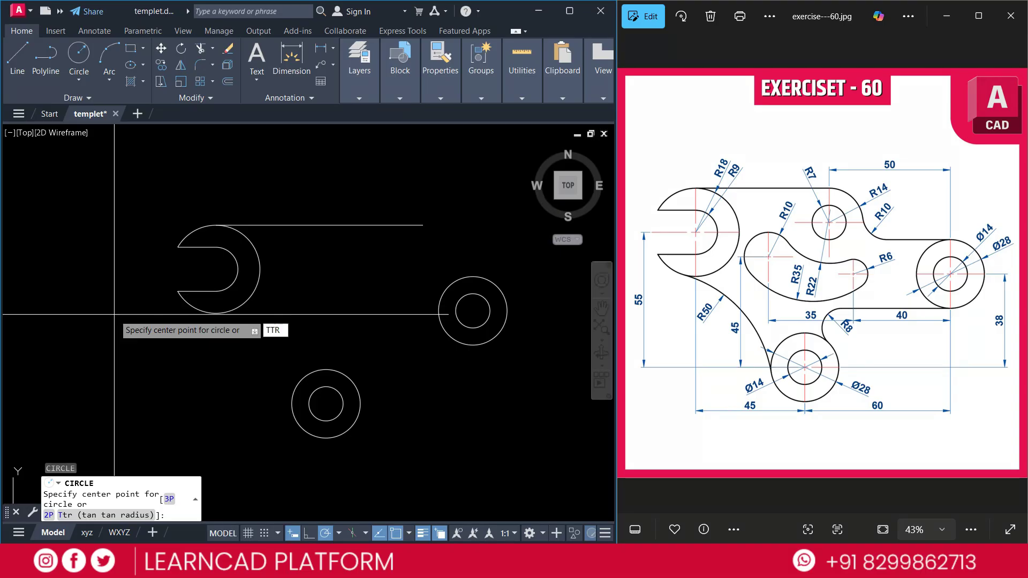
key(Return)
click(203, 314)
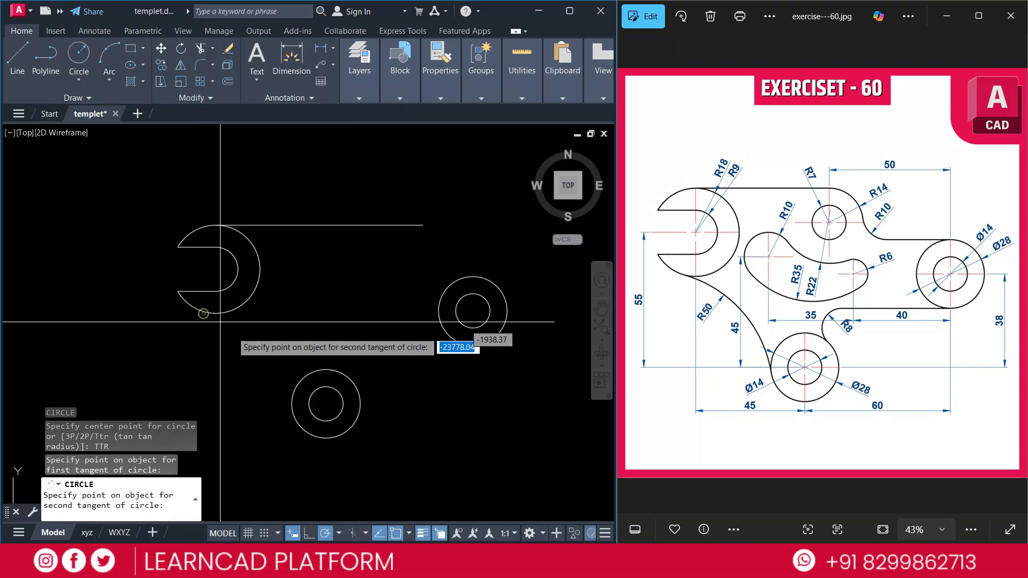
click(292, 405)
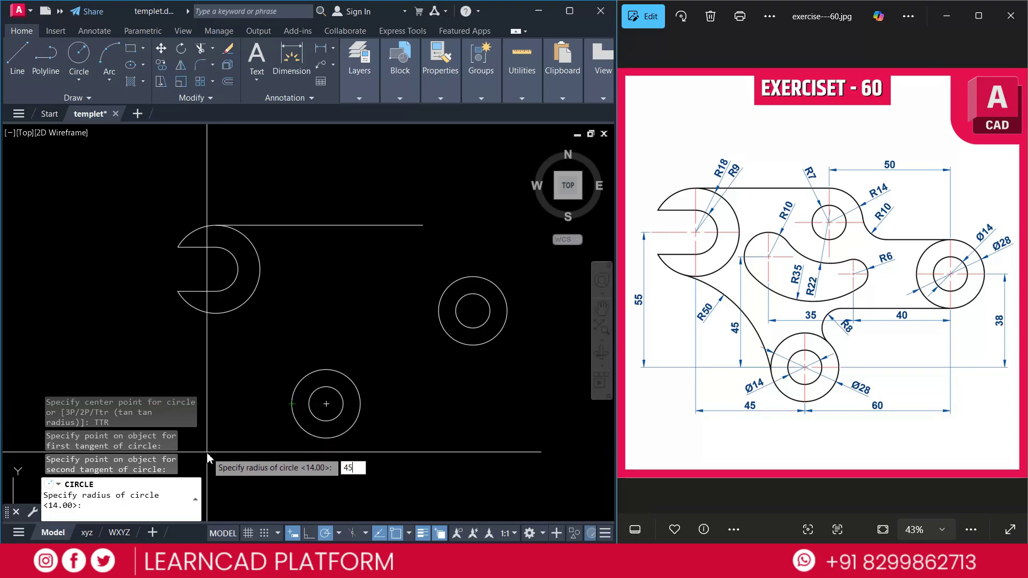
key(Return)
key(Escape)
key(Escape)
key(Escape)
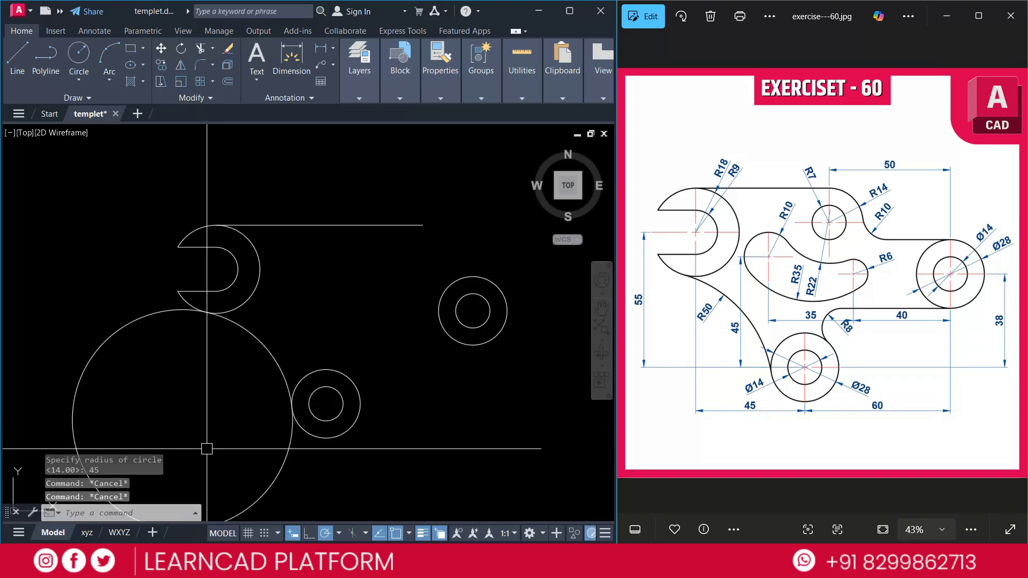
Trim the radius 45 circle, keeping only the arc joining the jaw's outer arc to the lower outer circle.
text(TR)
key(Return)
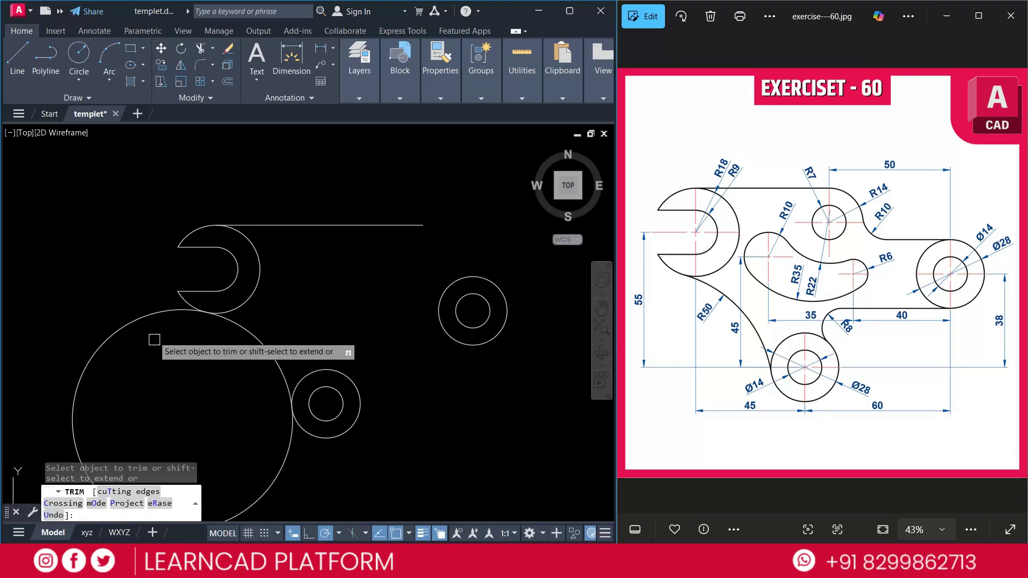
click(142, 319)
key(Escape)
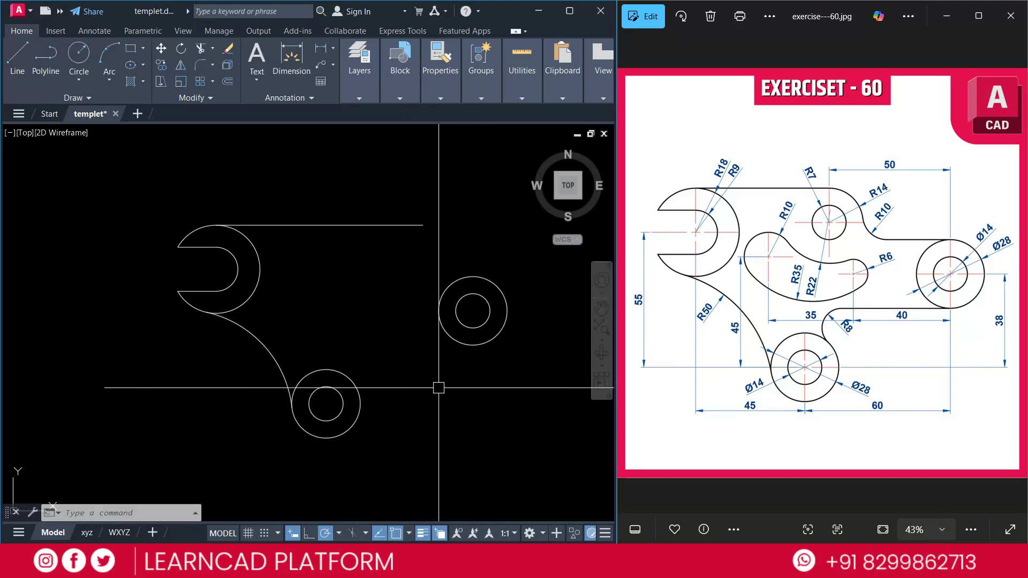
Draw a horizontal line from the bottom quadrant of the right-hand outer circle leftwards to above the lower circles.
key(Return)
click(473, 345)
click(333, 345)
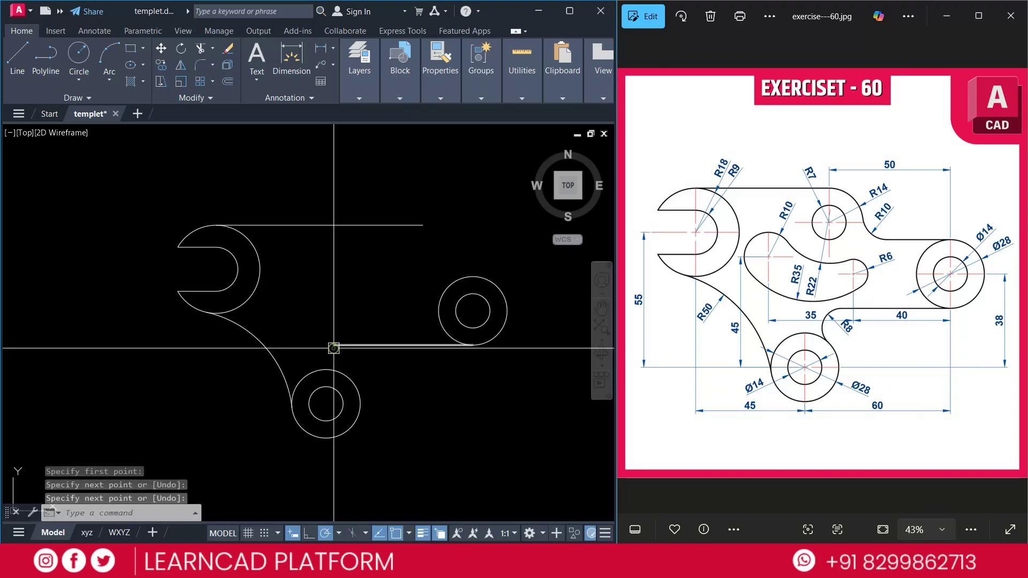
key(Escape)
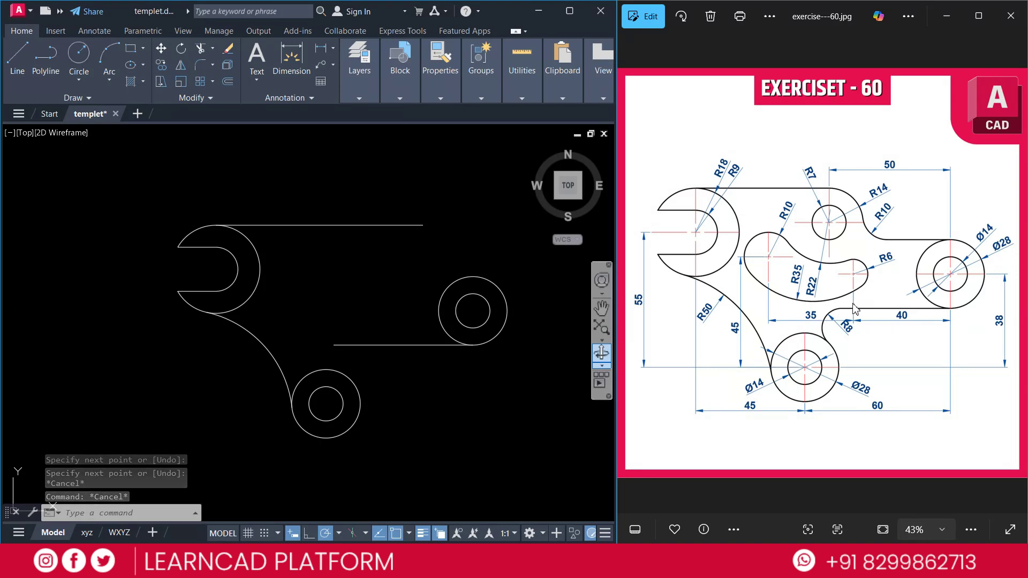
Fillet the lower horizontal line and the lower outer circle with radius 8 in No trim mode.
text(f)
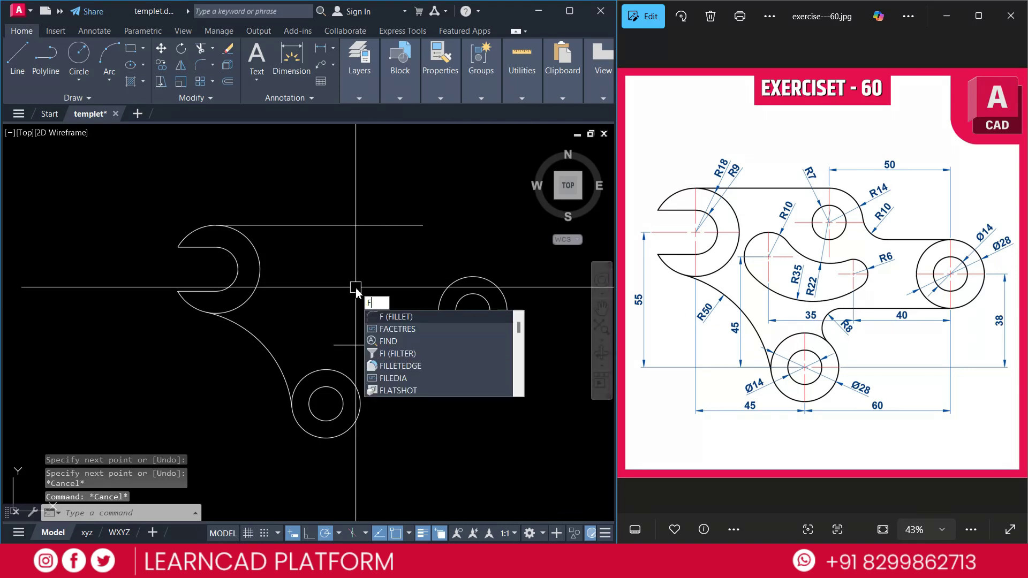
key(Return)
key(Return)
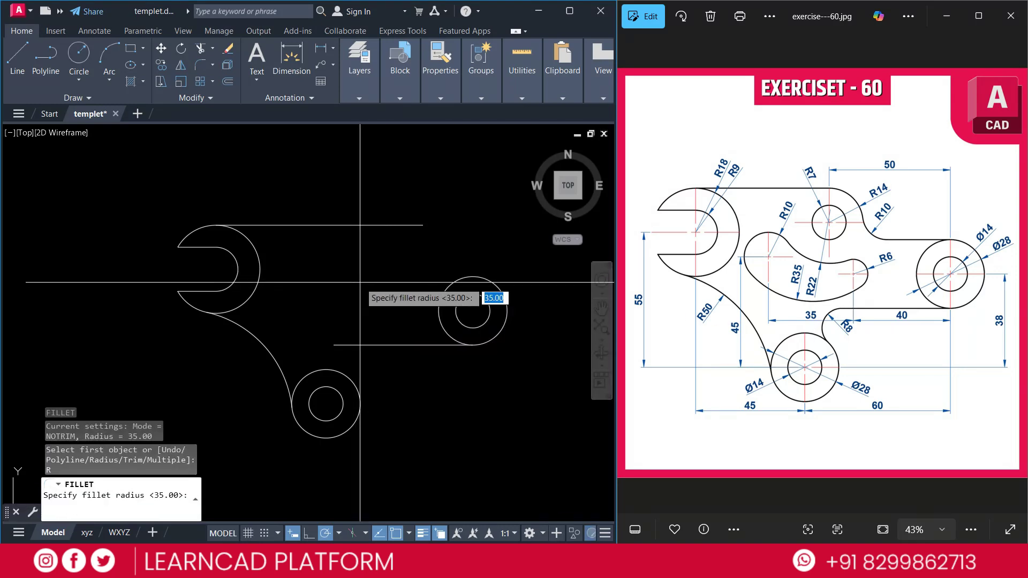
text(8)
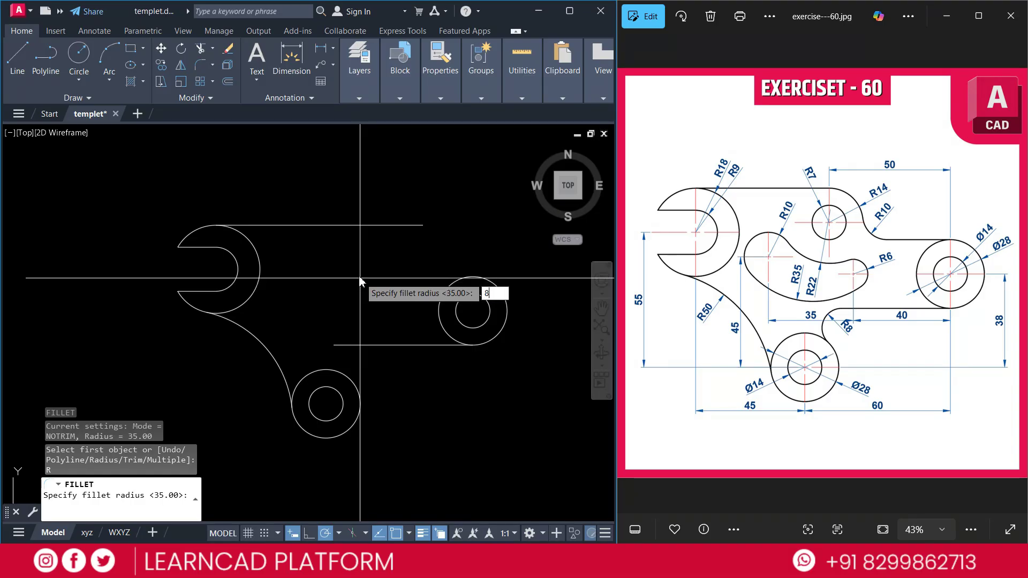
key(Return)
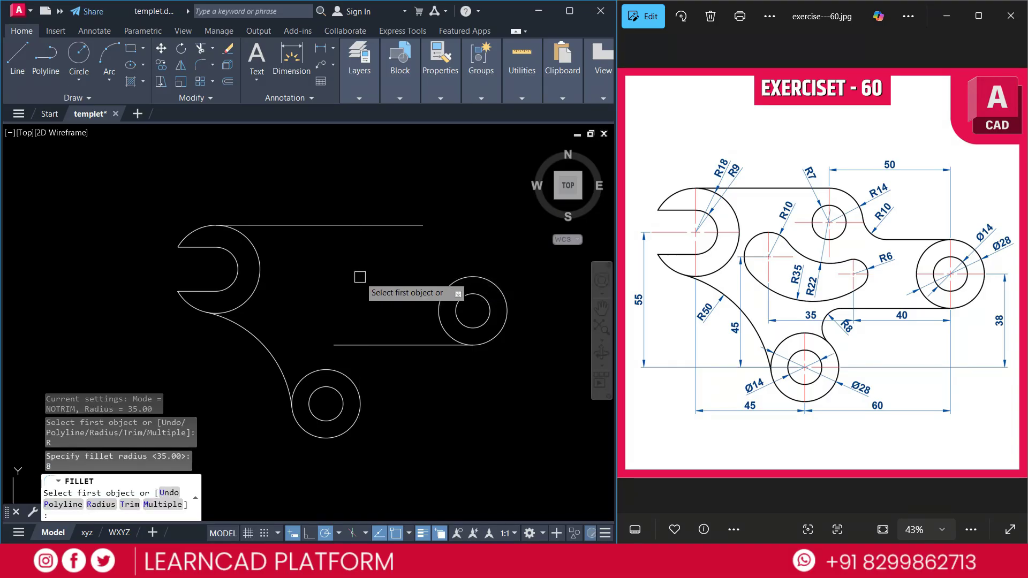
text(T)
key(Return)
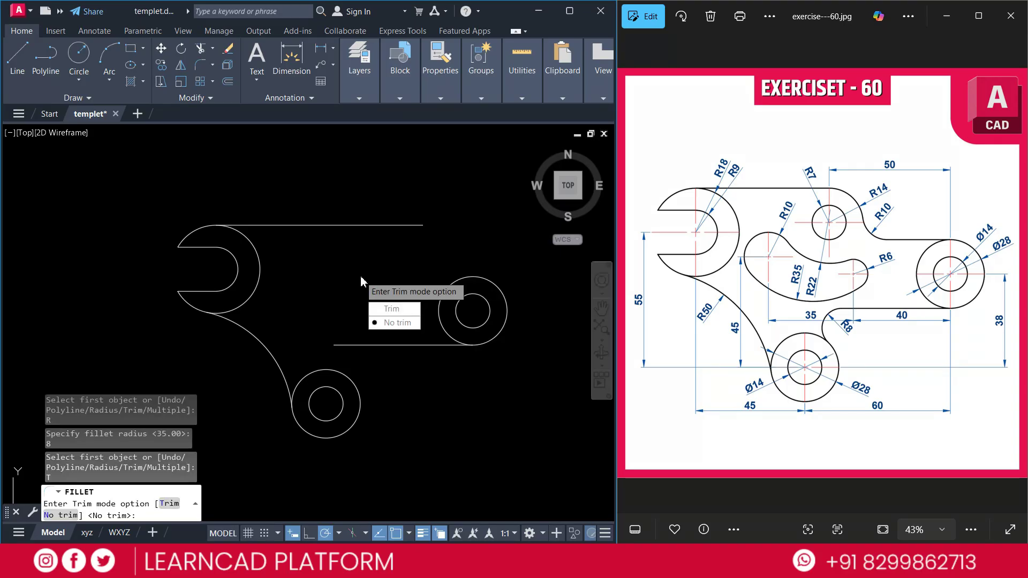
click(388, 322)
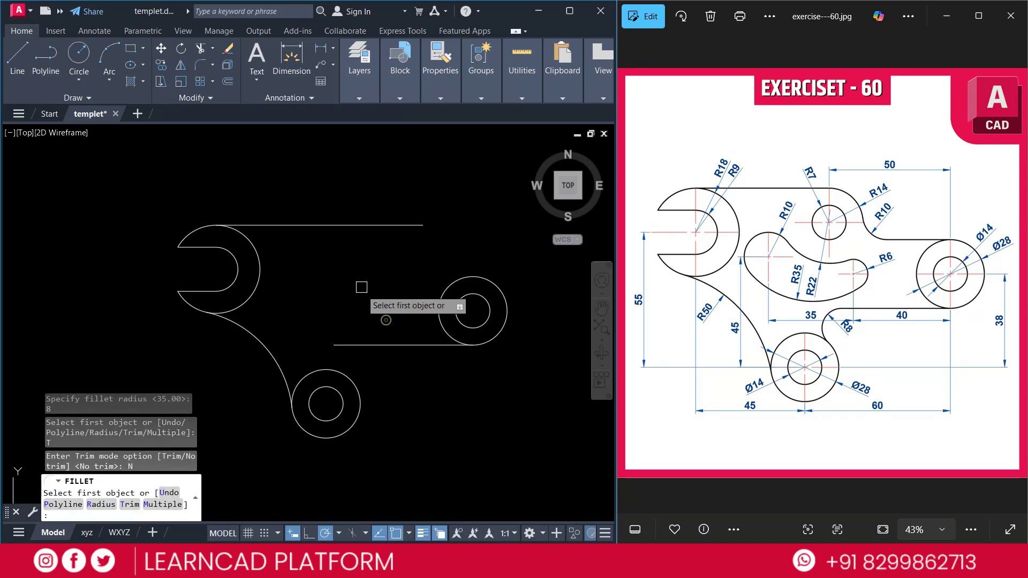
click(381, 345)
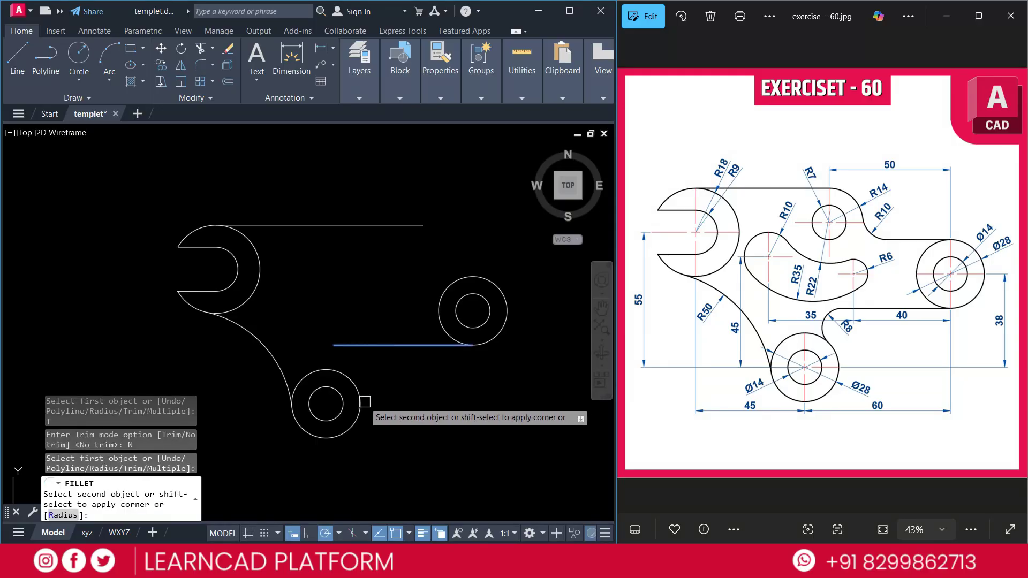
click(350, 381)
key(Escape)
key(Escape)
key(Escape)
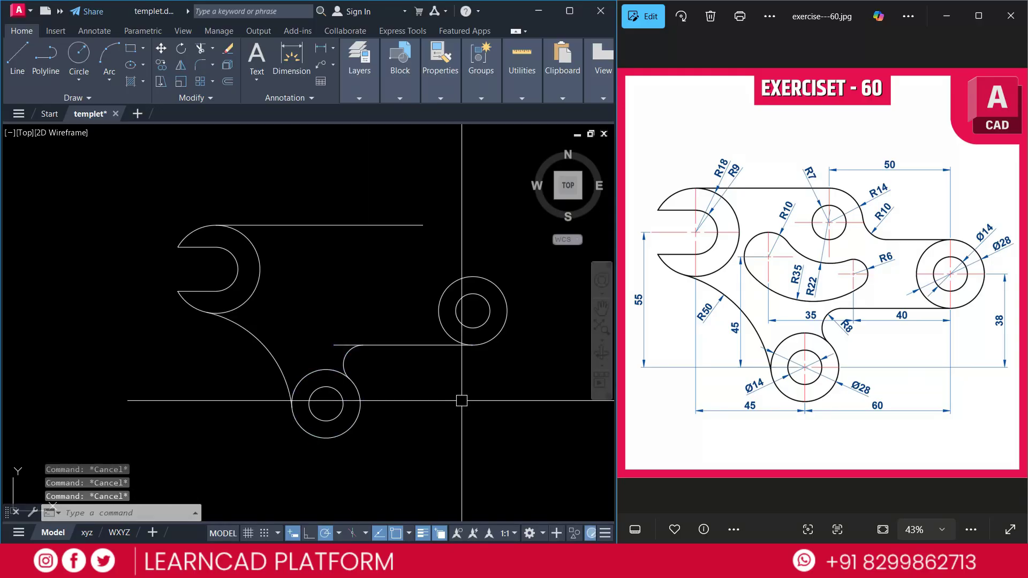
Trim the end of the lower horizontal line that protrudes past the radius 8 fillet.
text(TR)
key(Return)
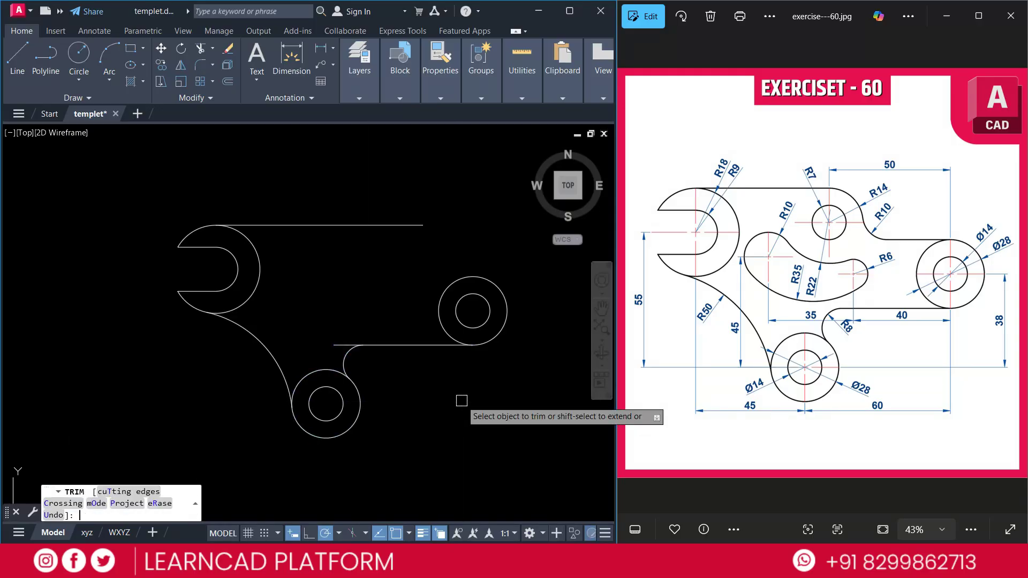
click(342, 344)
key(Escape)
key(Escape)
key(Escape)
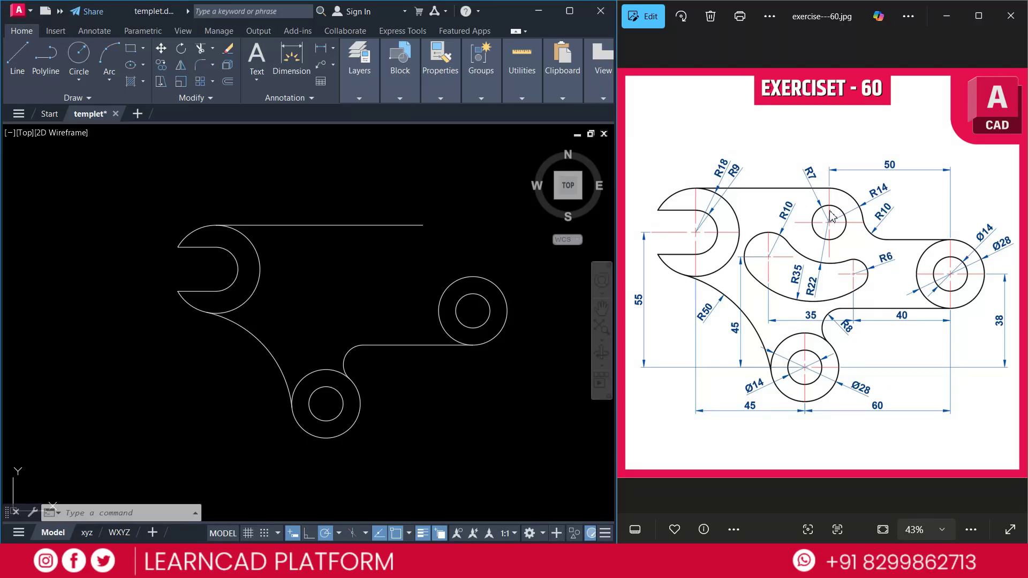
Draw a circle of radius 14 in the empty space above the upper horizontal line.
text(C)
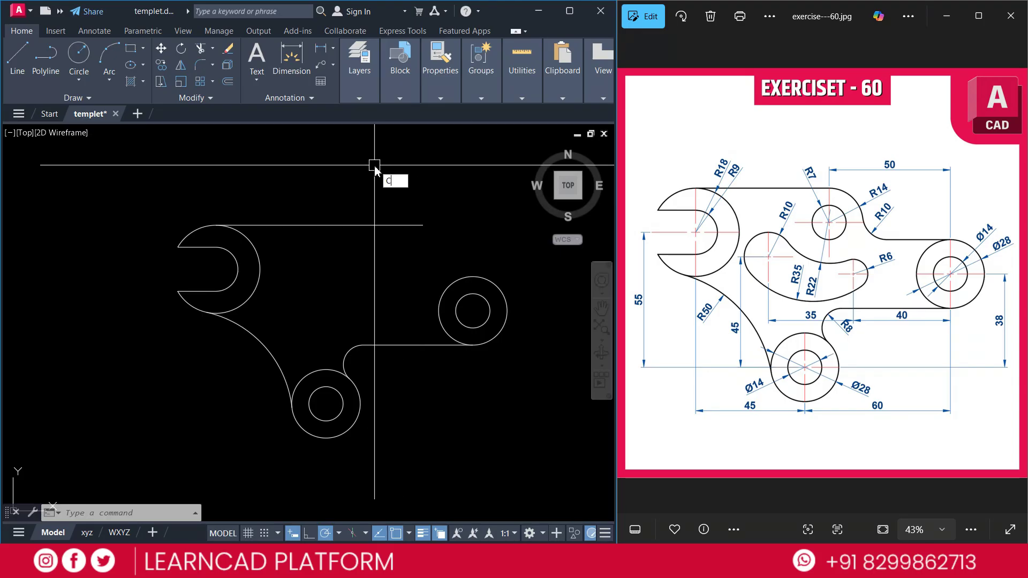
key(Return)
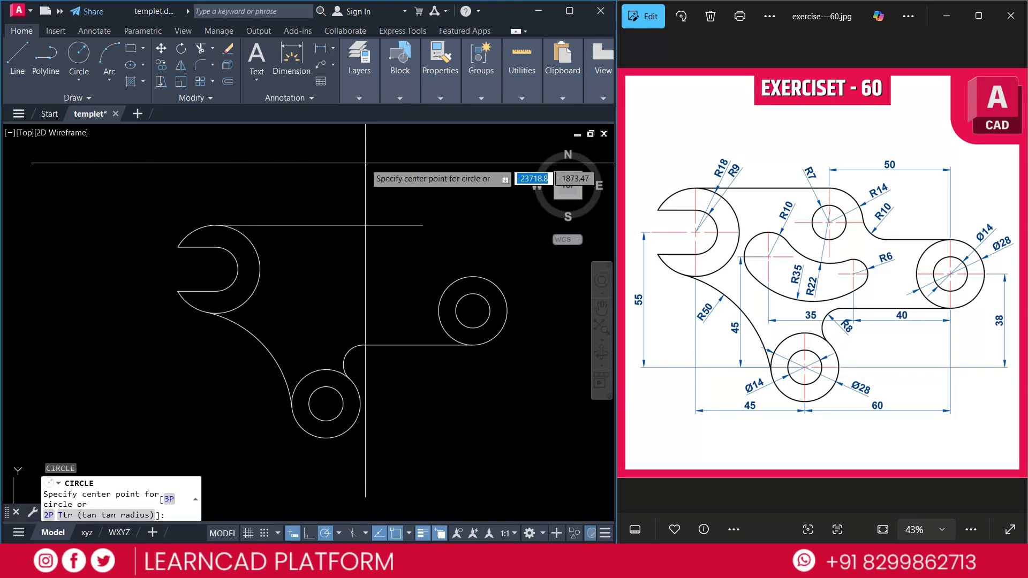
click(363, 162)
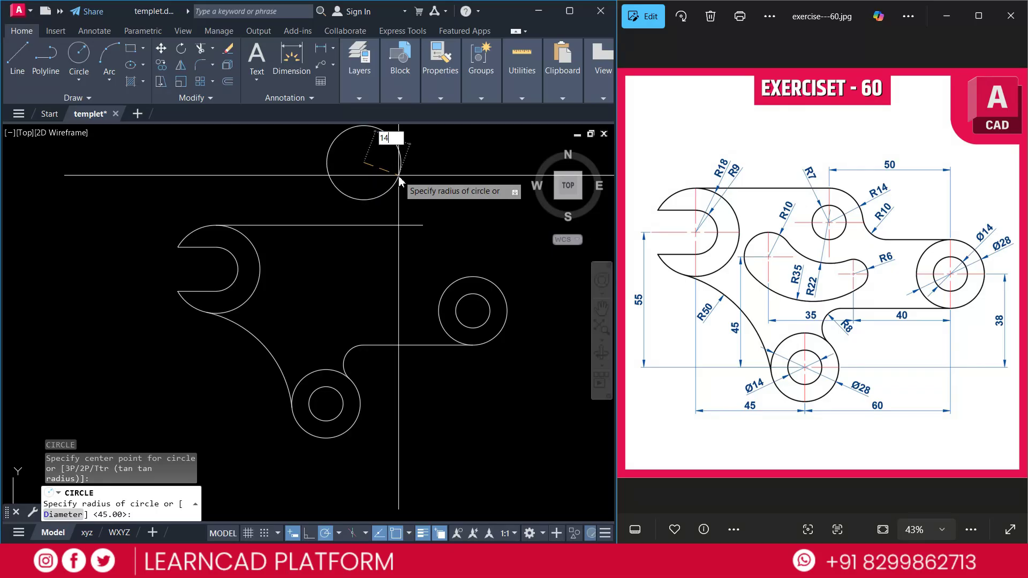
key(Return)
key(Escape)
key(Escape)
key(Escape)
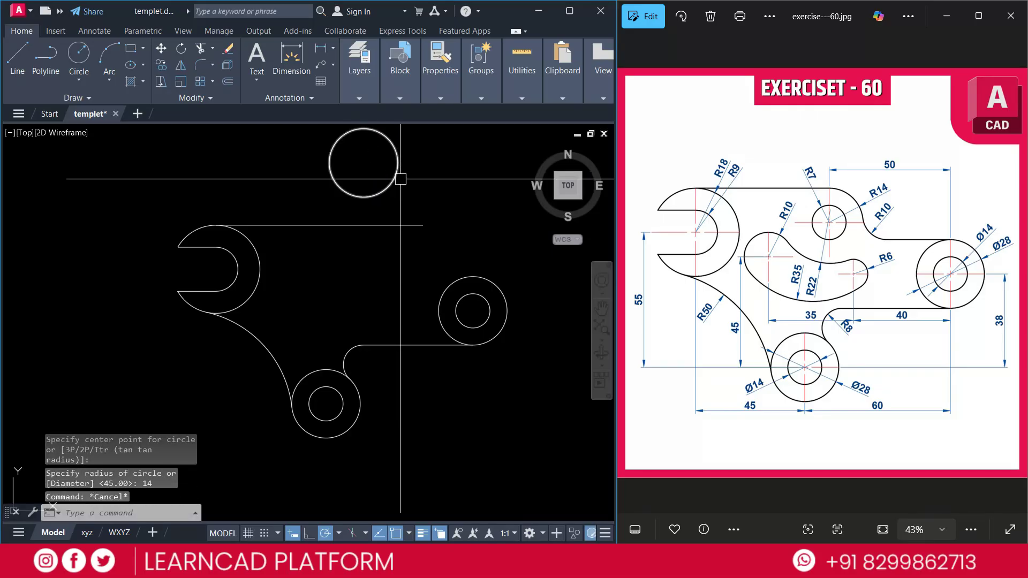
Place a vertical construction line through the centre of the right-hand concentric circles.
text(xl)
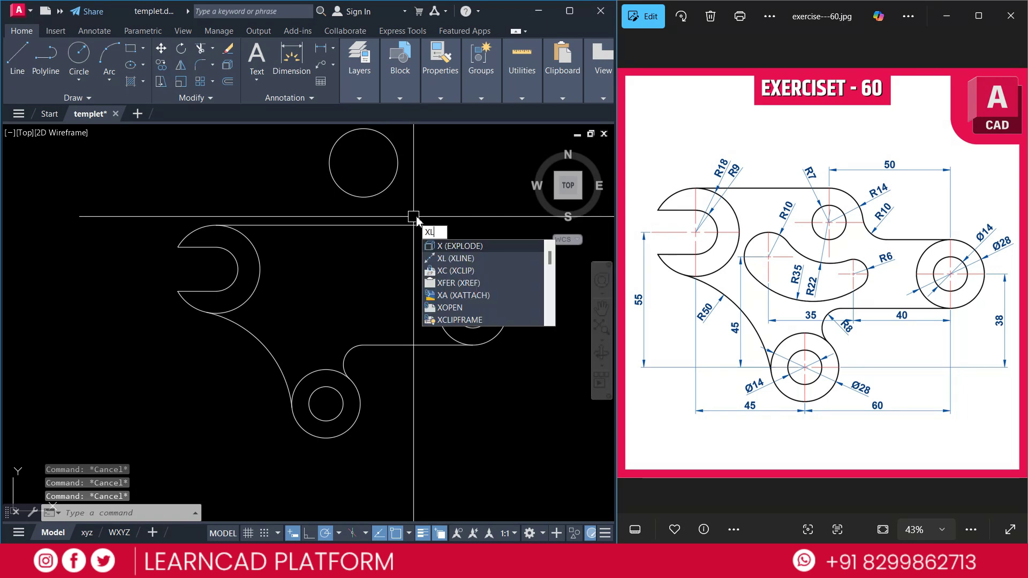
key(Return)
text(v)
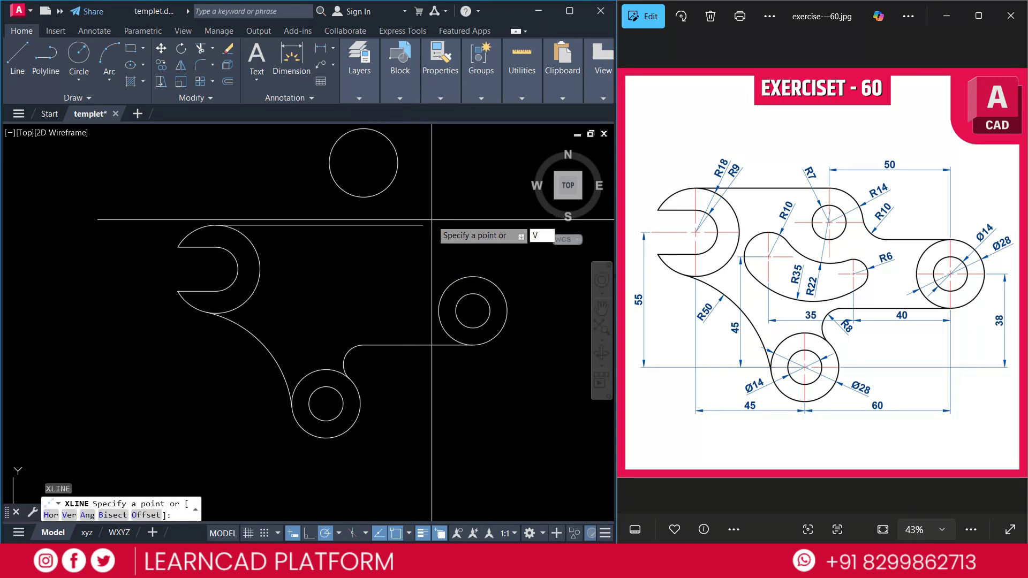
key(Return)
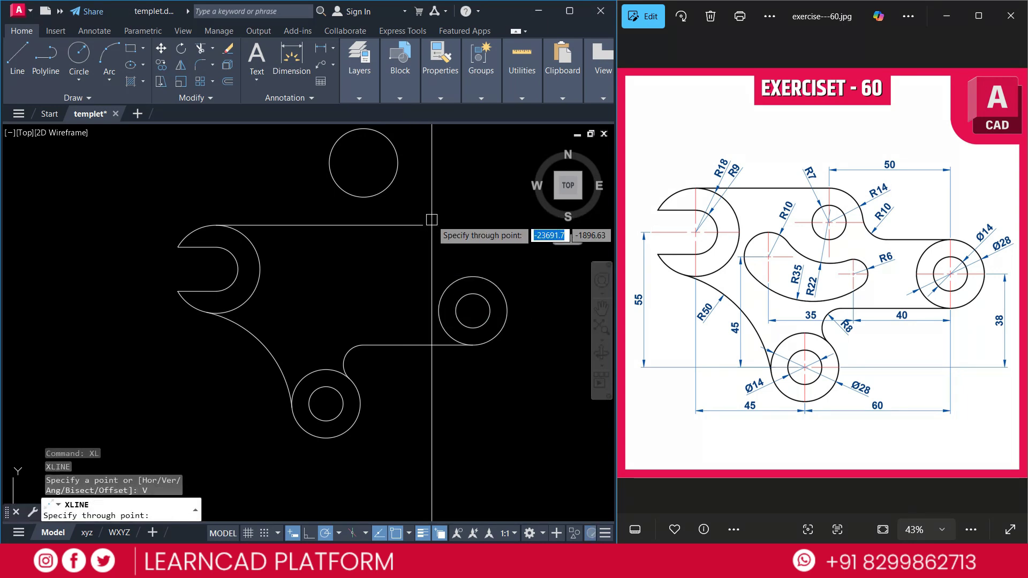
click(472, 311)
key(Escape)
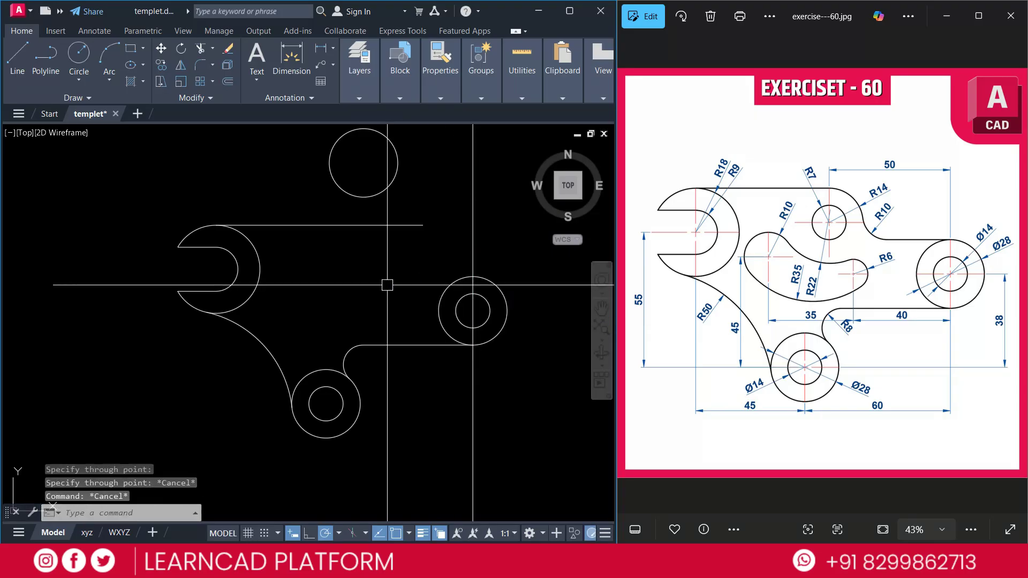
Offset the vertical construction line 50 to the left.
text(o)
key(Return)
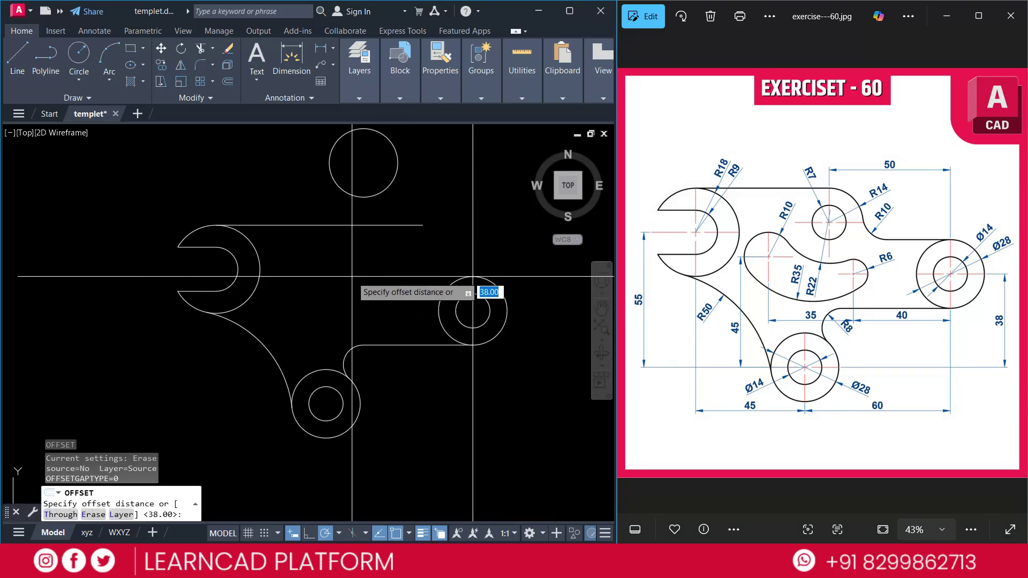
text(50)
key(Return)
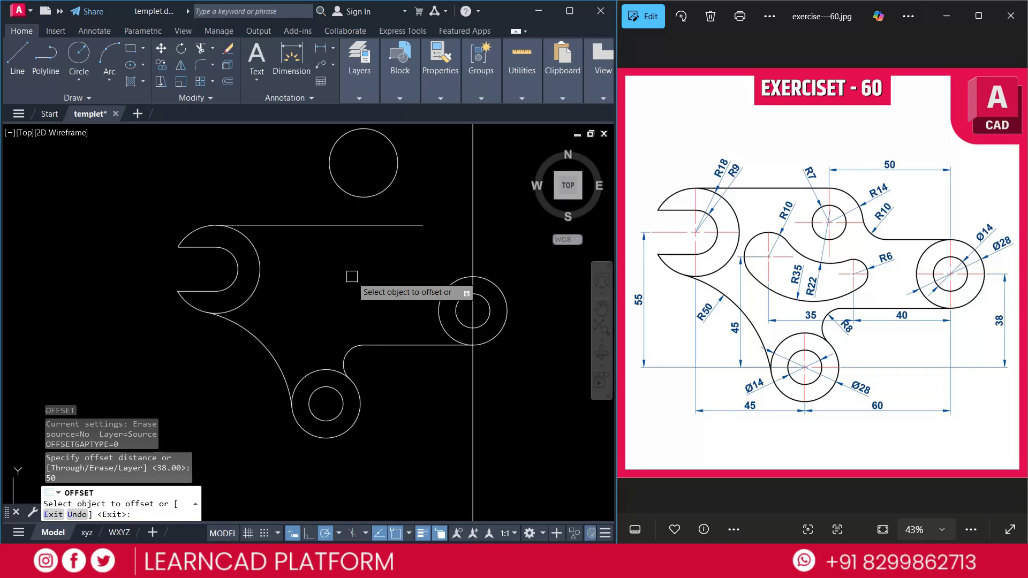
click(473, 222)
click(302, 256)
key(Return)
key(Escape)
key(Escape)
Move the radius 14 circle by its top quadrant to the intersection of the offset construction line and the upper horizontal line.
click(396, 175)
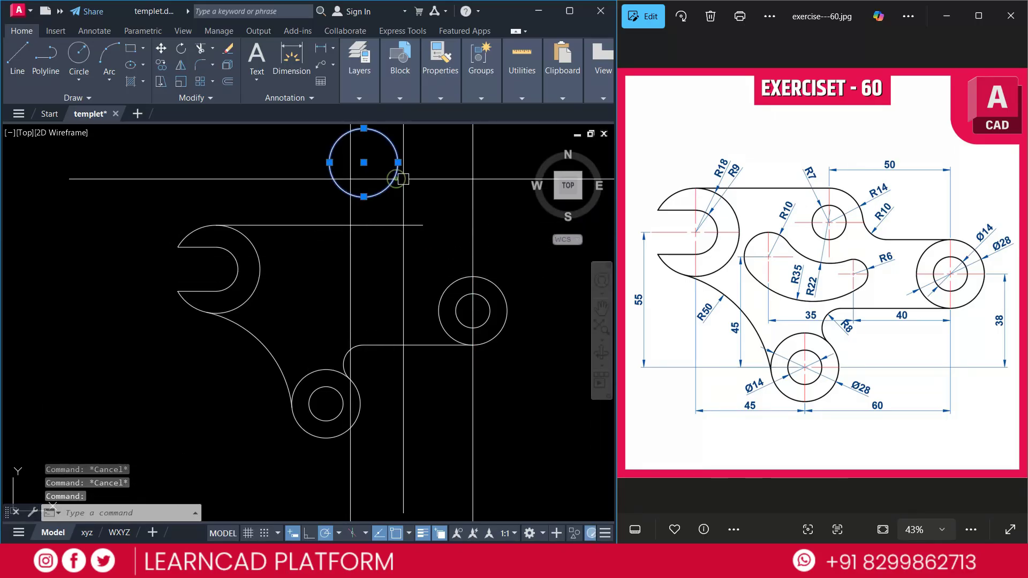
text(m)
key(Return)
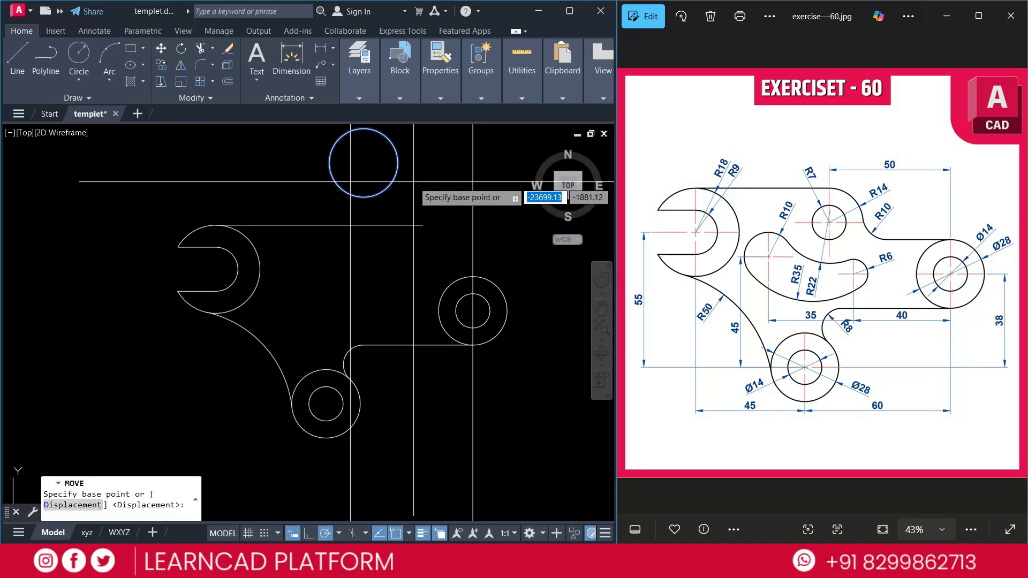
click(364, 129)
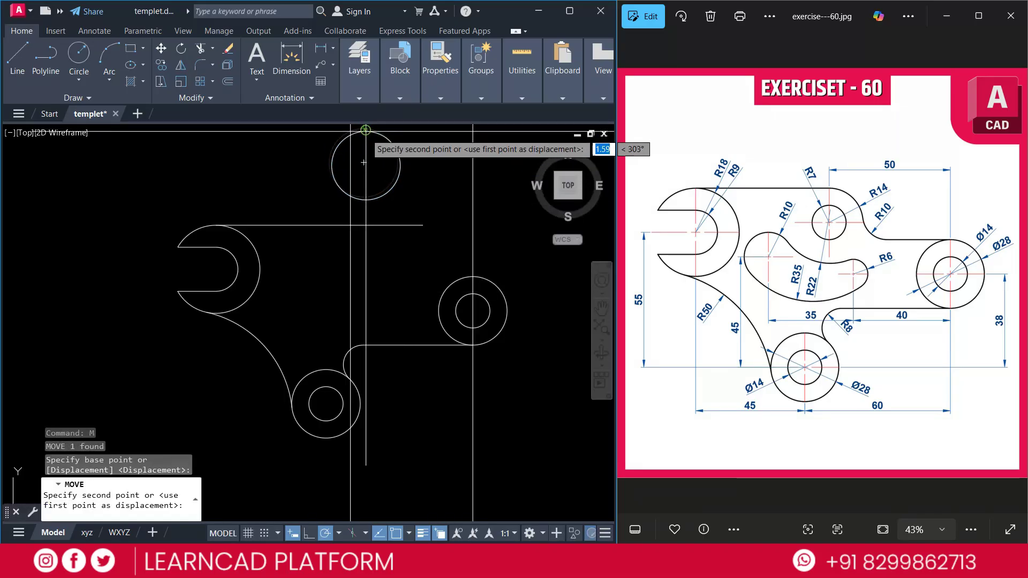
key(Escape)
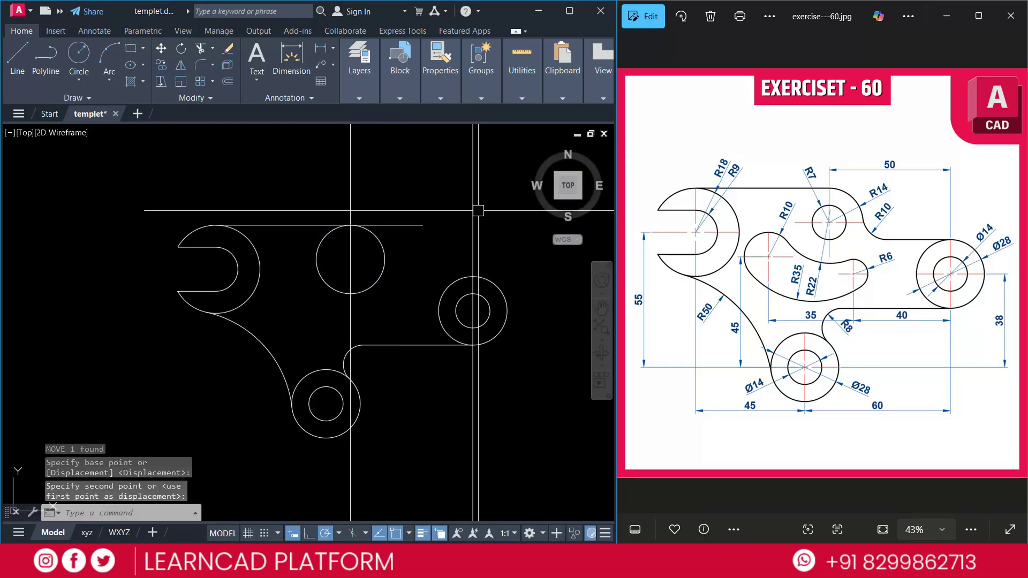
Erase both vertical construction lines.
click(494, 165)
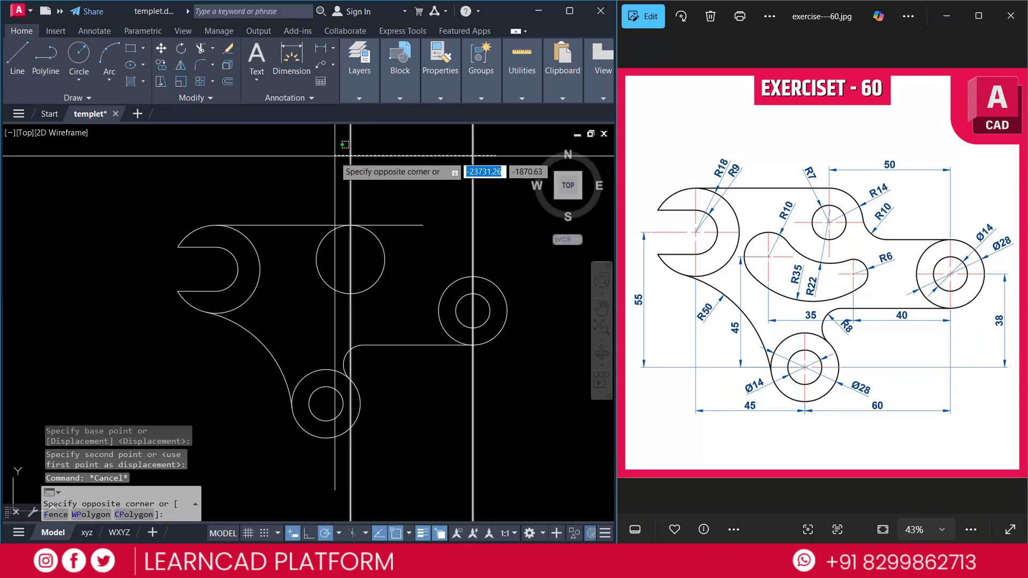
click(333, 156)
text(E)
key(Return)
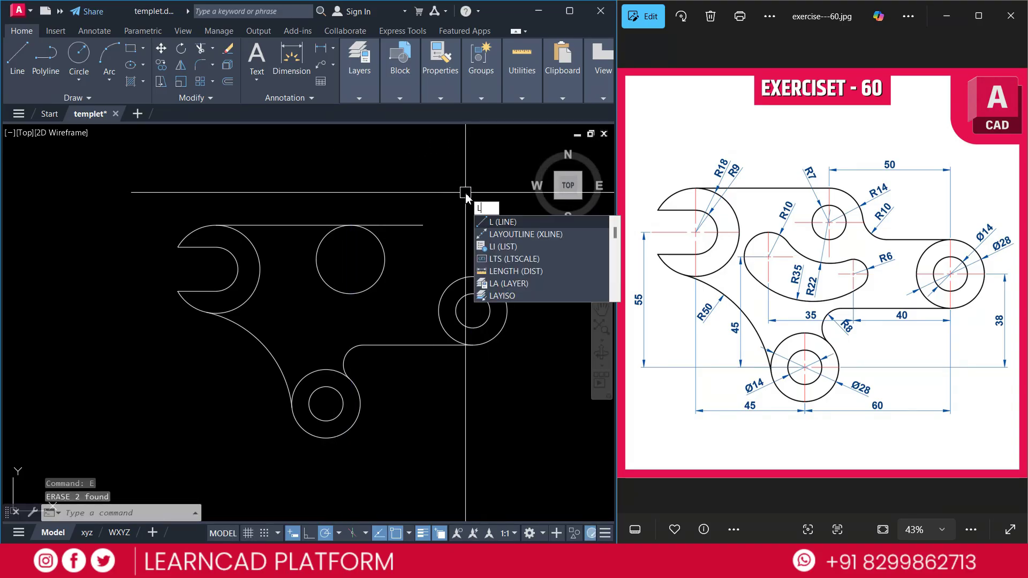
Draw a horizontal line from the top quadrant of the right-hand outer circle leftwards into the radius 14 circle.
key(Return)
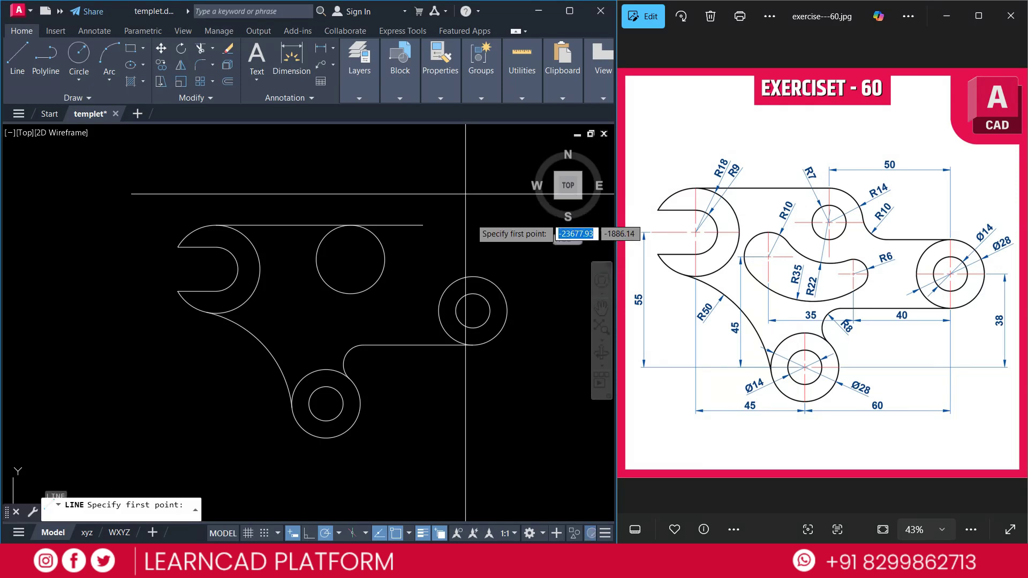
click(473, 276)
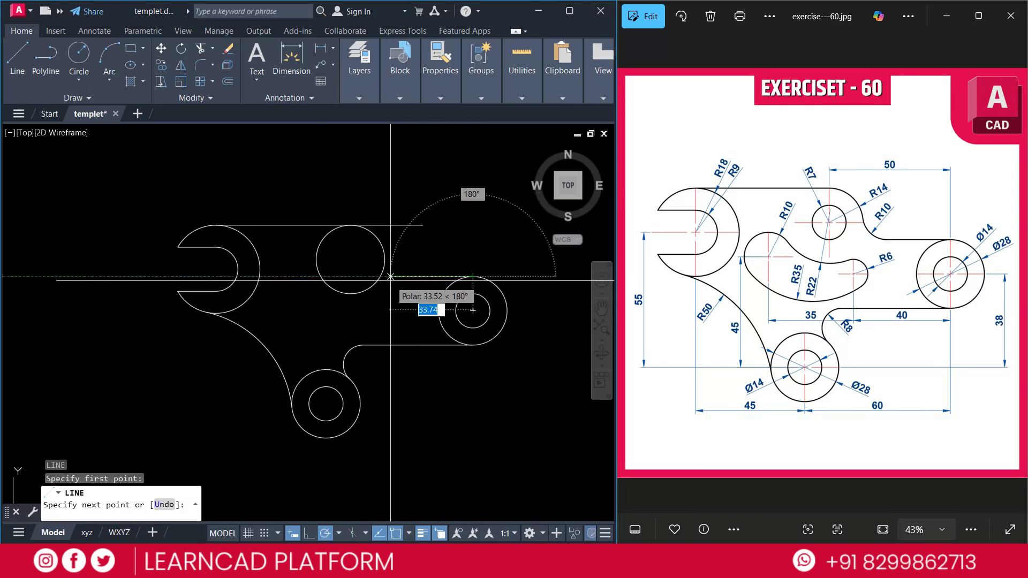
click(351, 277)
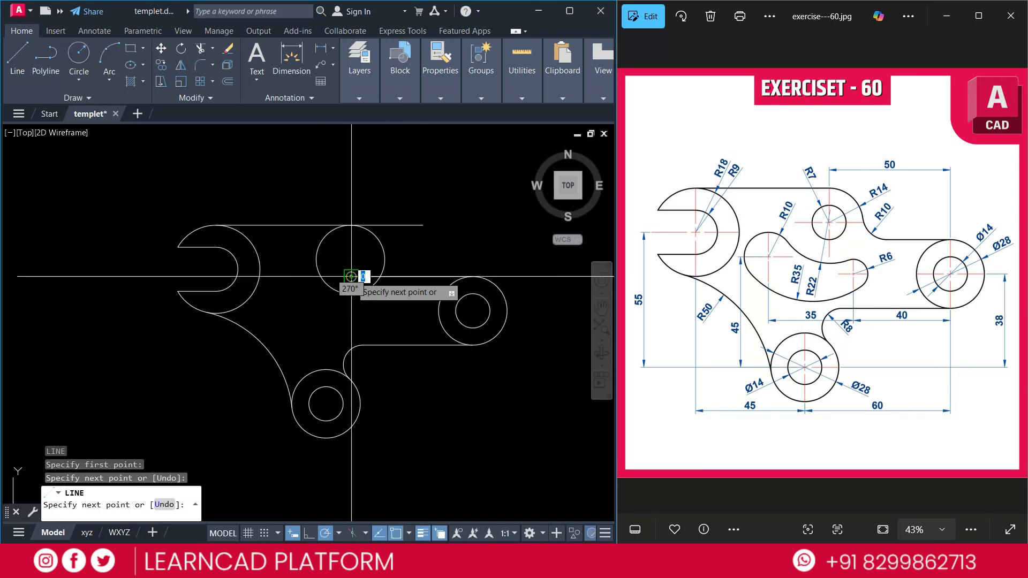
key(Escape)
key(Escape)
key(Escape)
key(Escape)
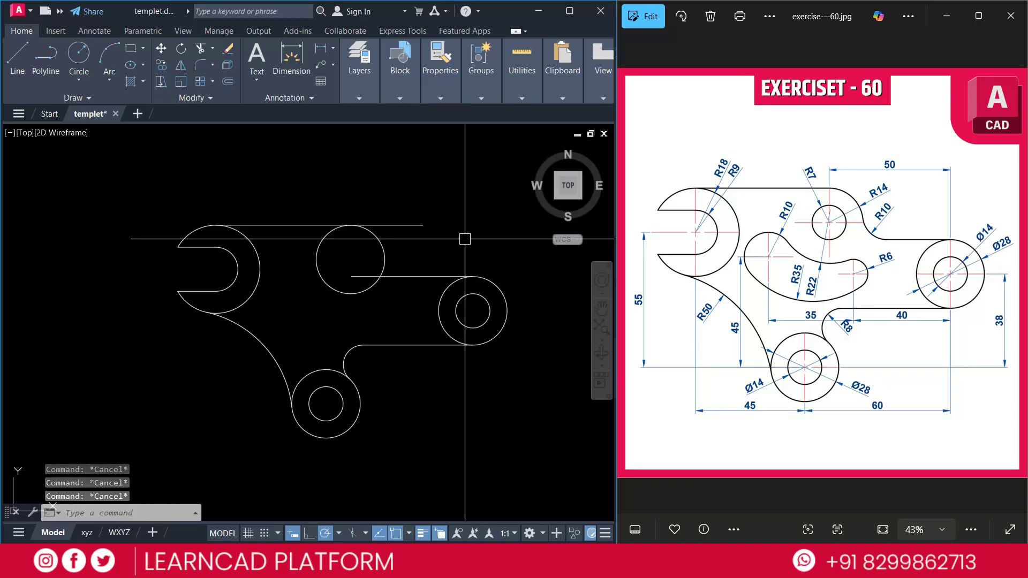
Fillet the right side of the radius 14 circle and the horizontal line from the right-hand outer circle with radius 10.
text(f)
key(Return)
text(R)
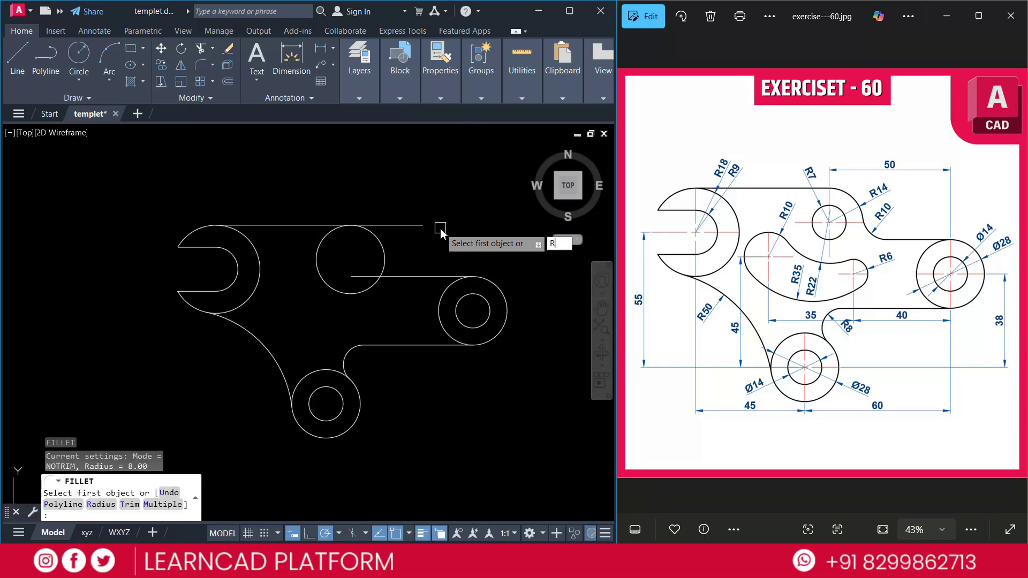
key(Return)
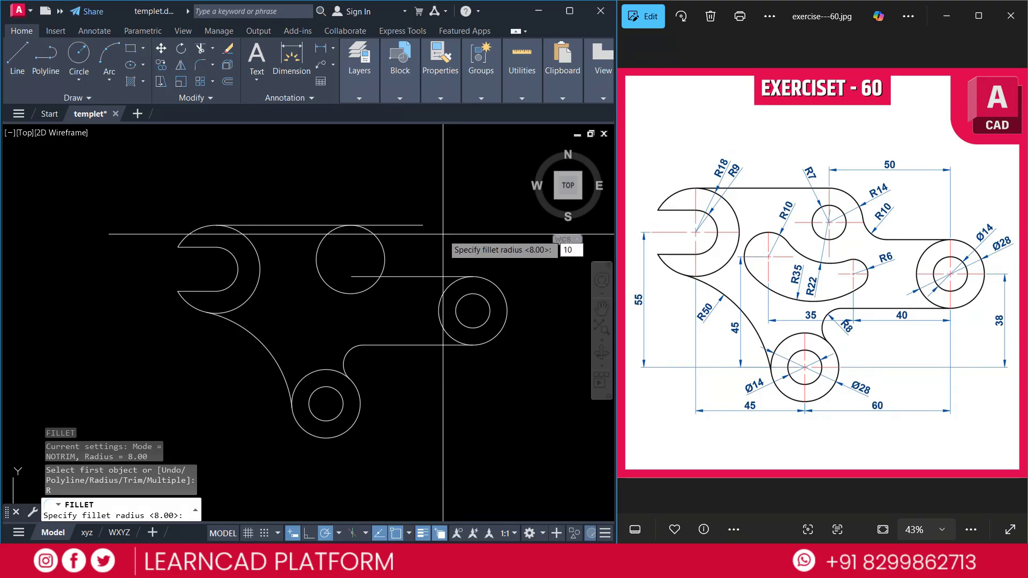
key(Return)
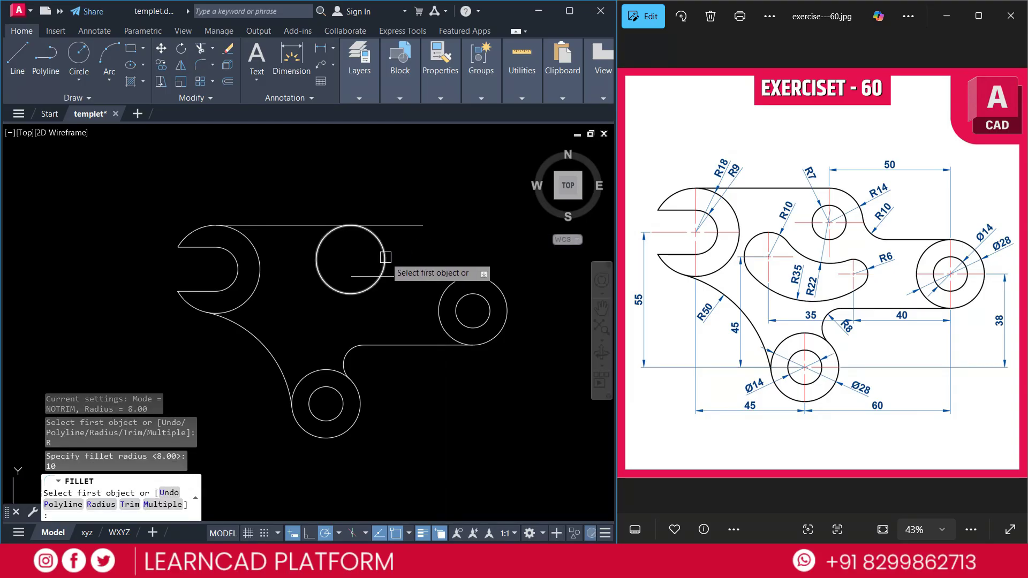
click(383, 258)
key(Escape)
key(Escape)
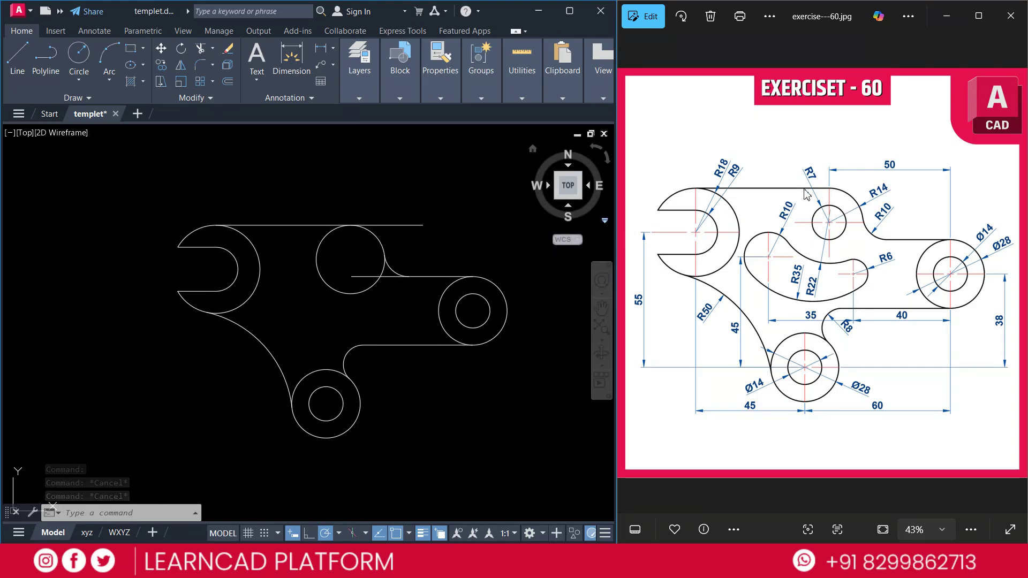
Draw a radius 7 circle concentric with the radius 14 circle.
text(c)
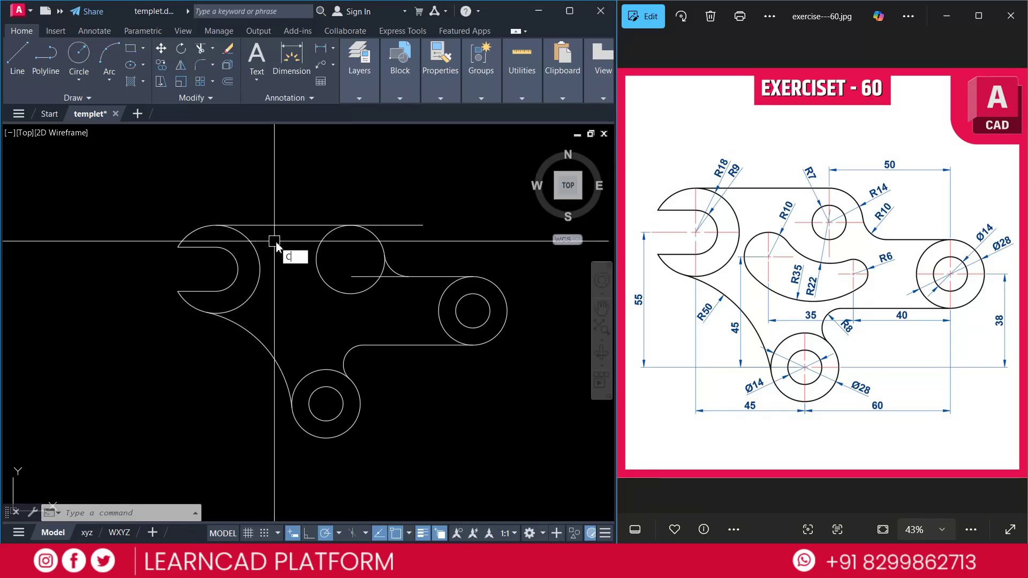
key(Return)
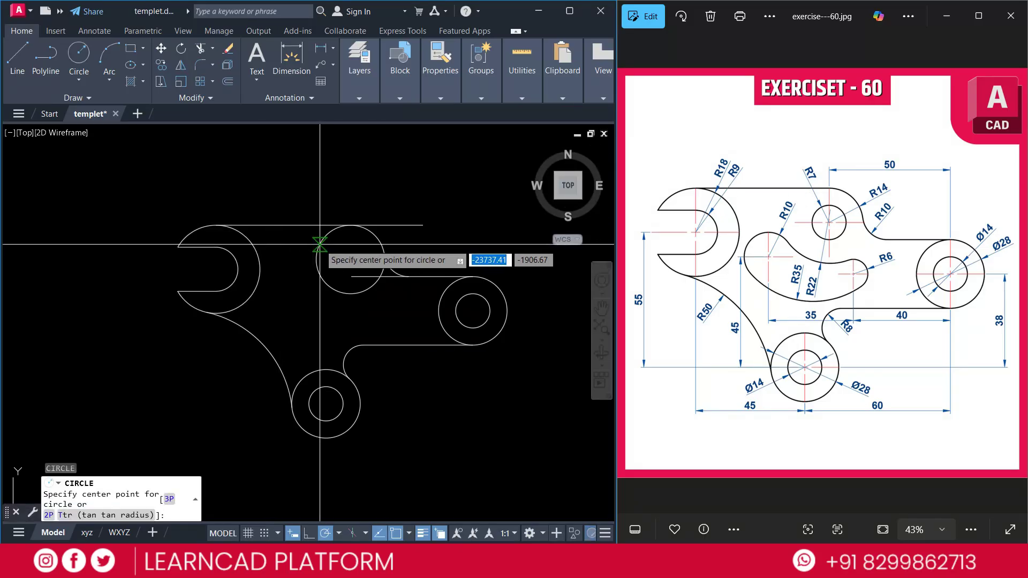
click(350, 259)
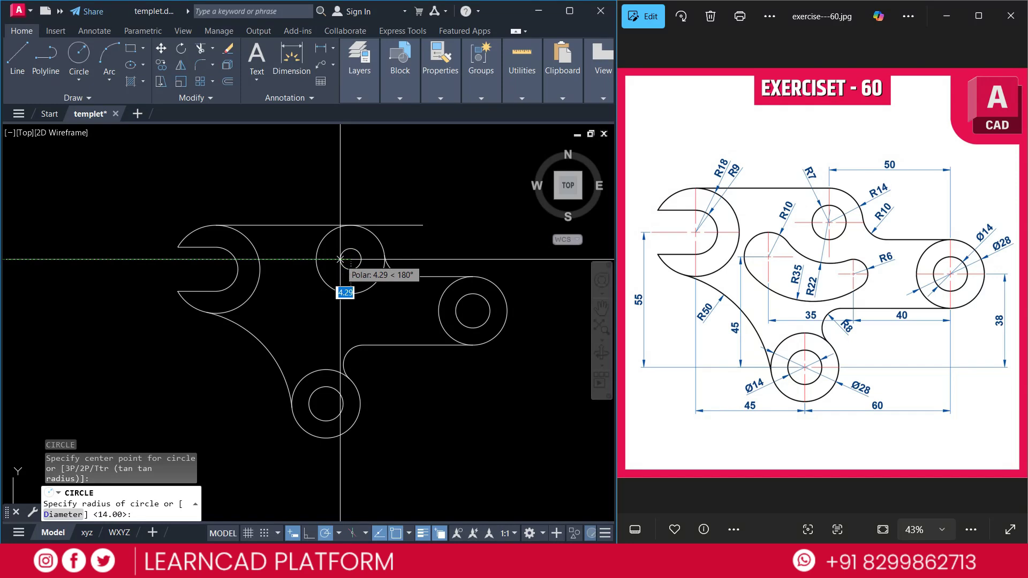
text(7)
key(Return)
key(Escape)
key(Escape)
key(Escape)
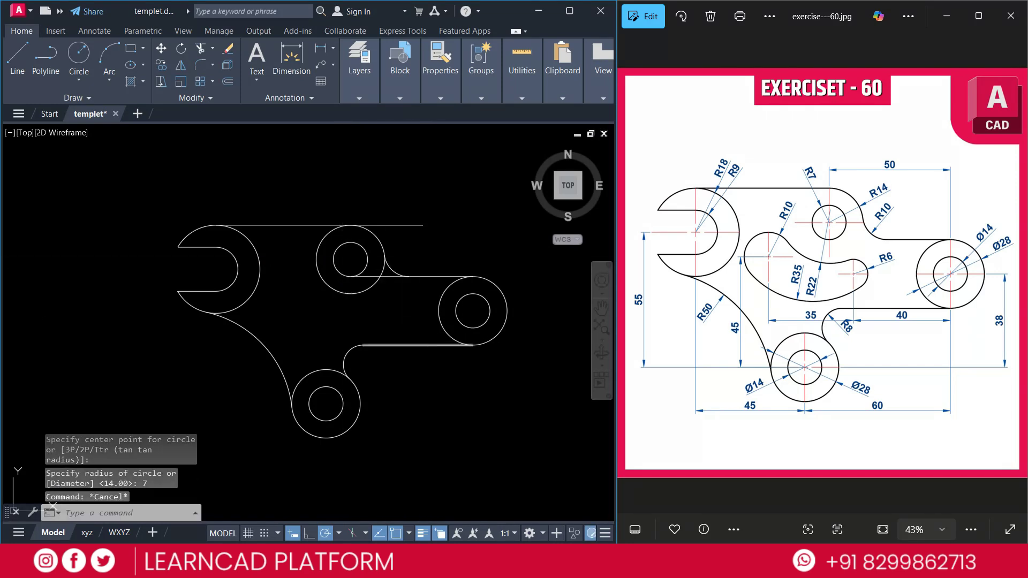
Trim the horizontal line where it extends past the radius 10 fillet into the radius 14 circle, using the fillet arc as cutting edge.
text(TR)
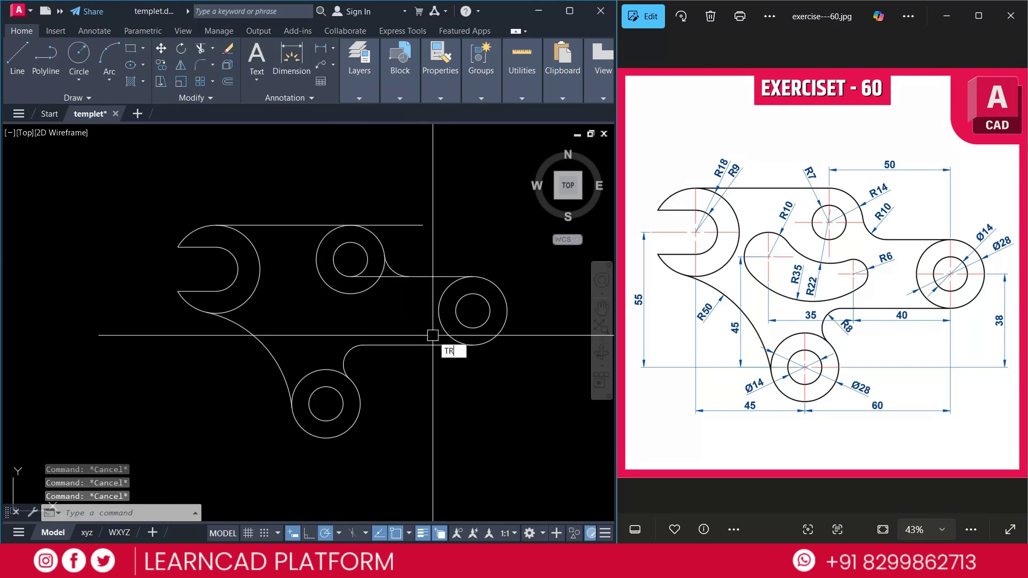
key(Return)
key(Return)
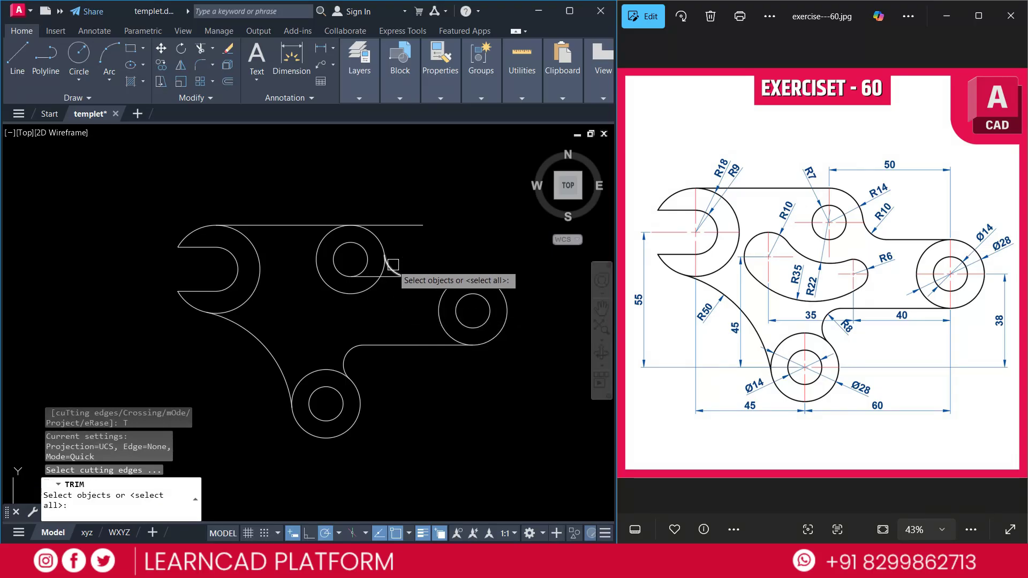
click(396, 266)
key(Return)
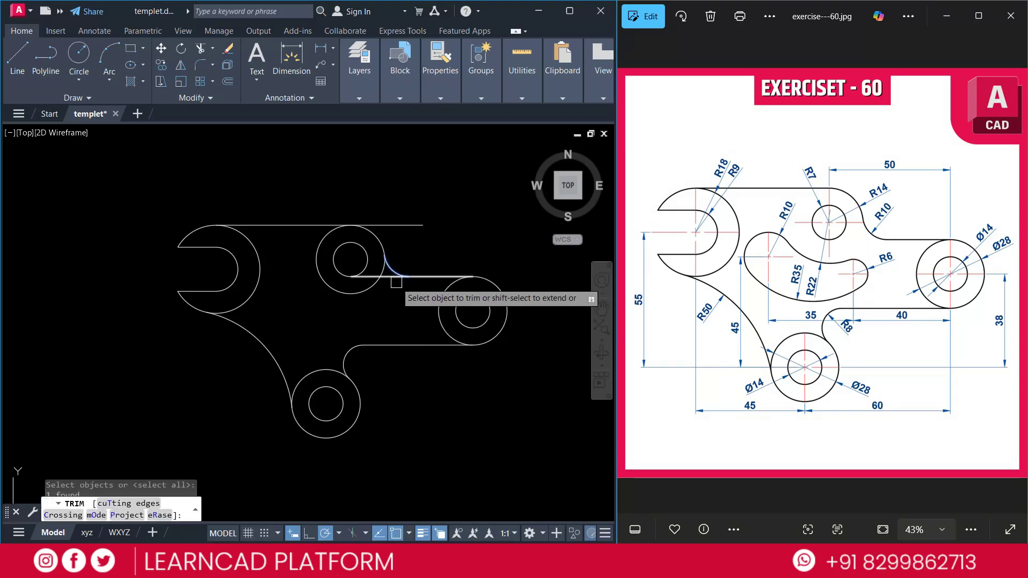
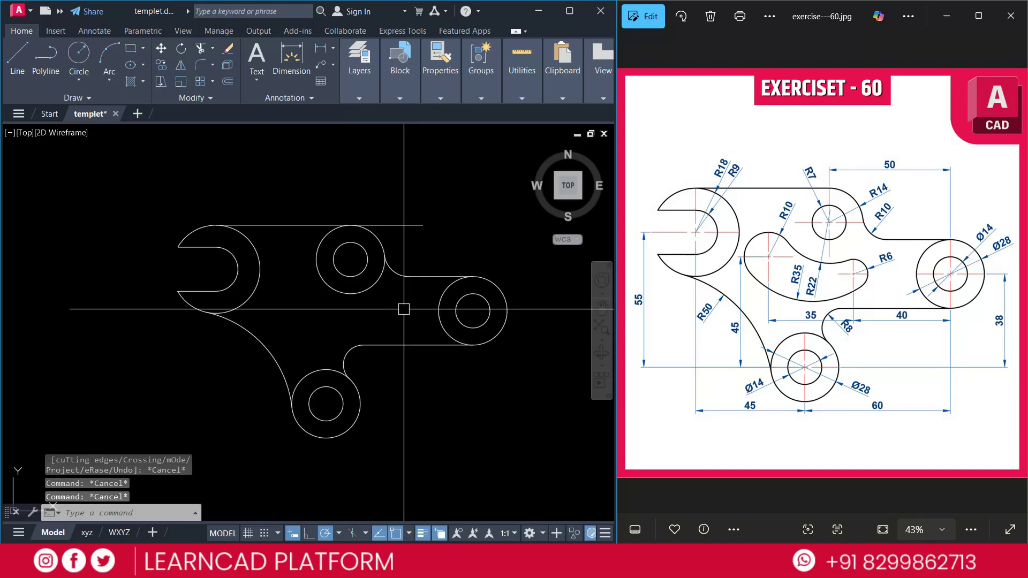
Trim the inner part of the radius 14 circle and the overhang of the upper horizontal line, leaving the outer corner arc.
text(tr)
key(Return)
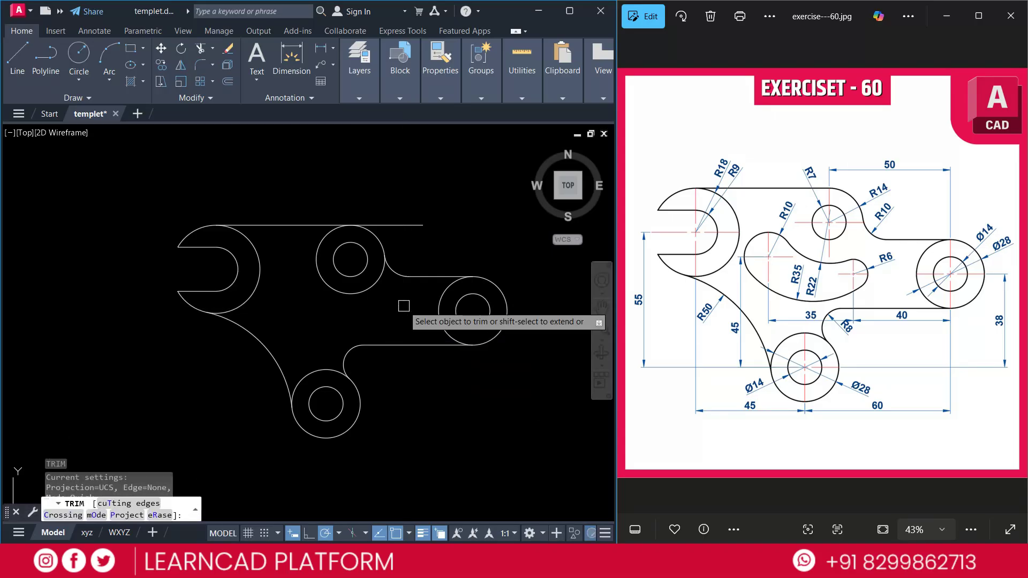
click(369, 287)
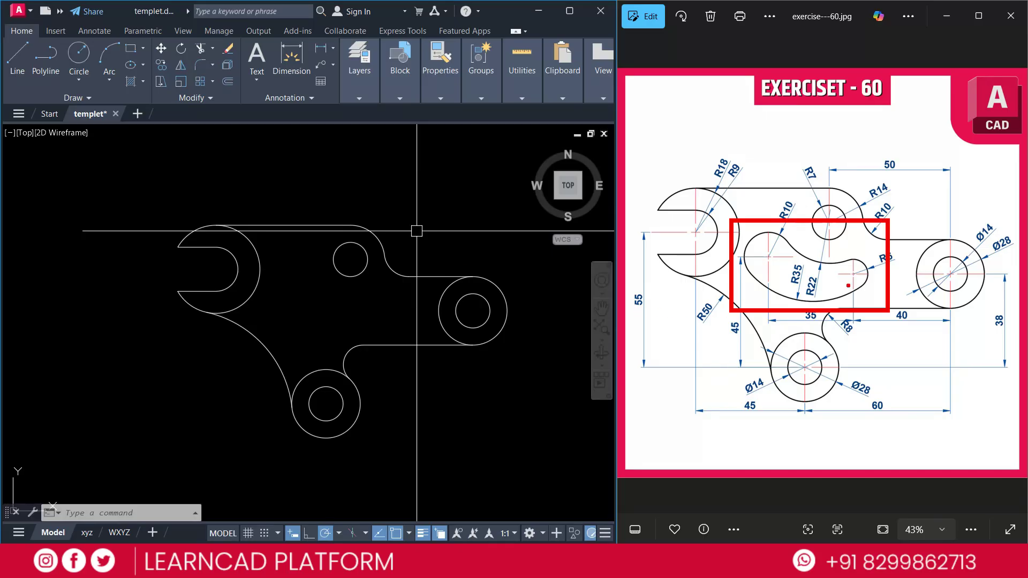
key(Escape)
key(Escape)
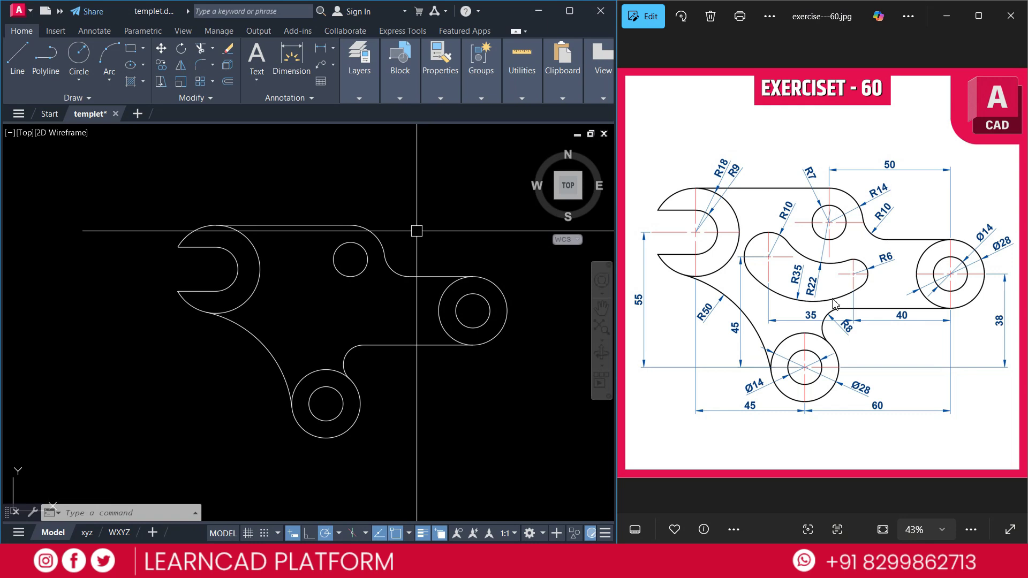
Place a vertical construction line through the centre of the right-hand circles.
text(x)
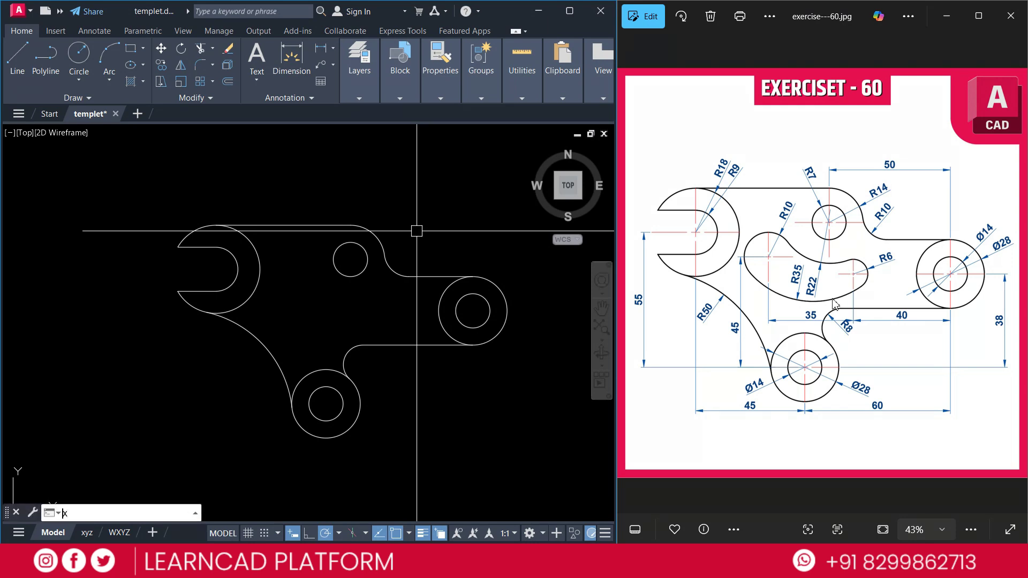
text(l)
key(Return)
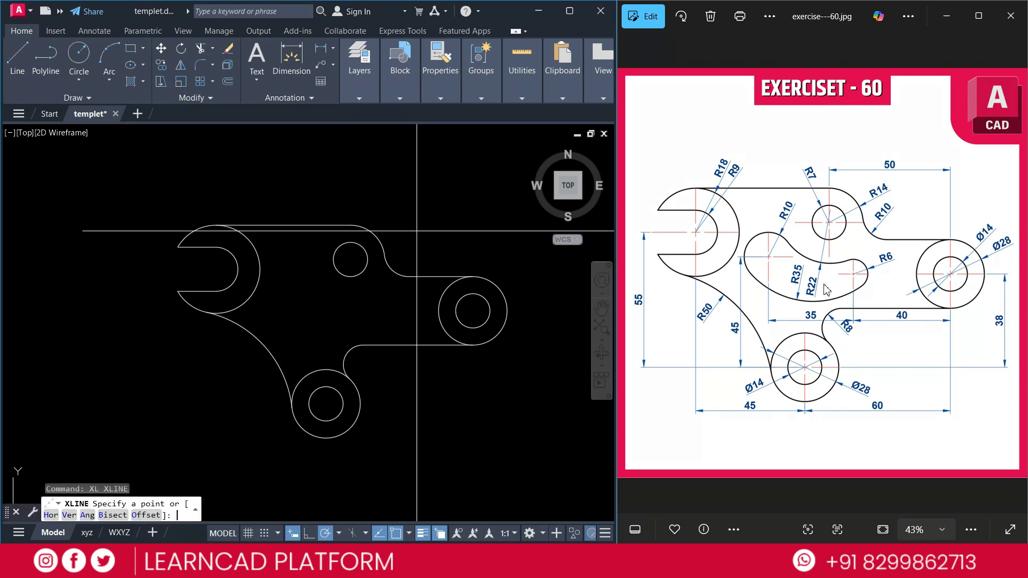
text(v)
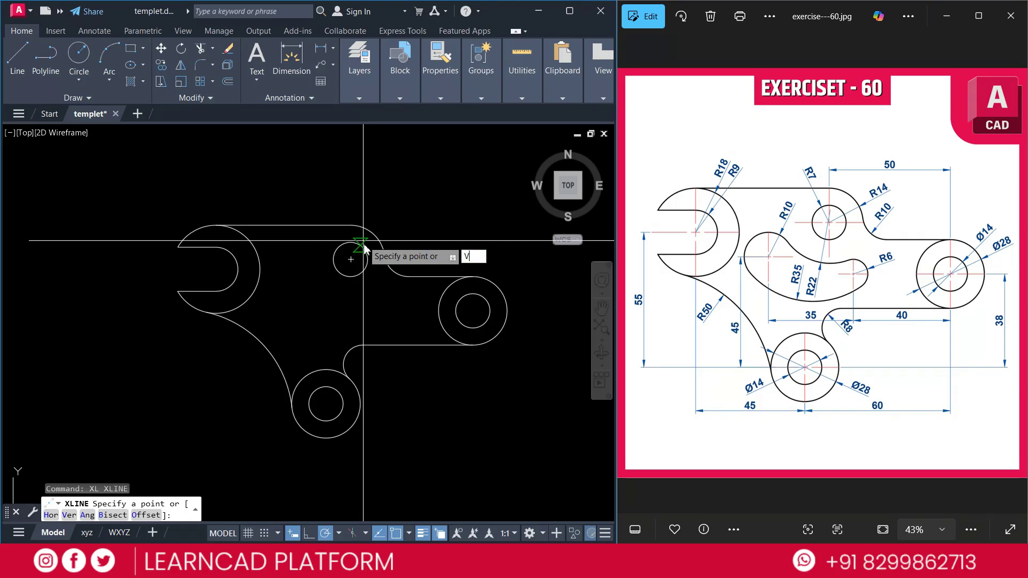
key(Return)
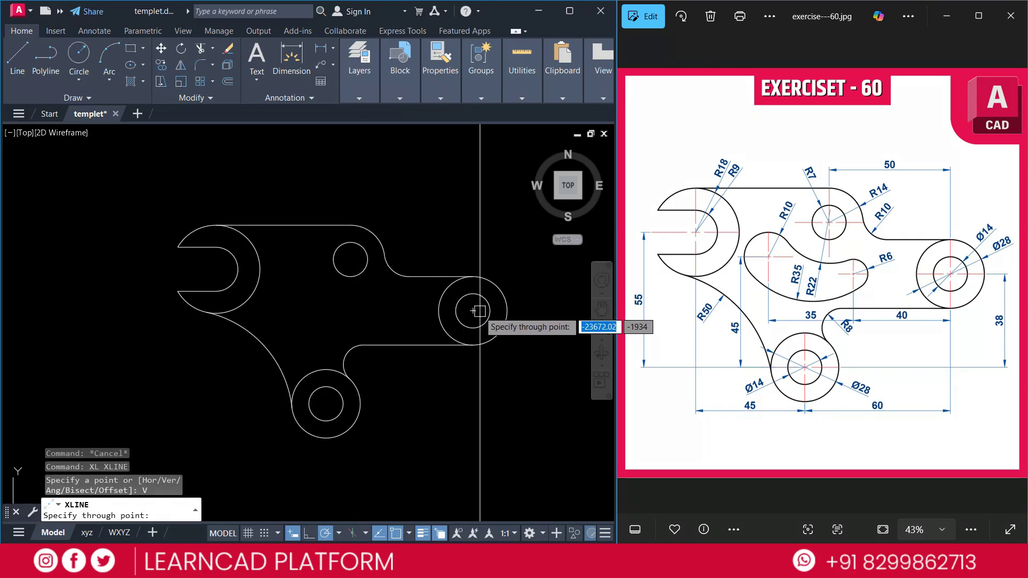
click(472, 310)
key(Escape)
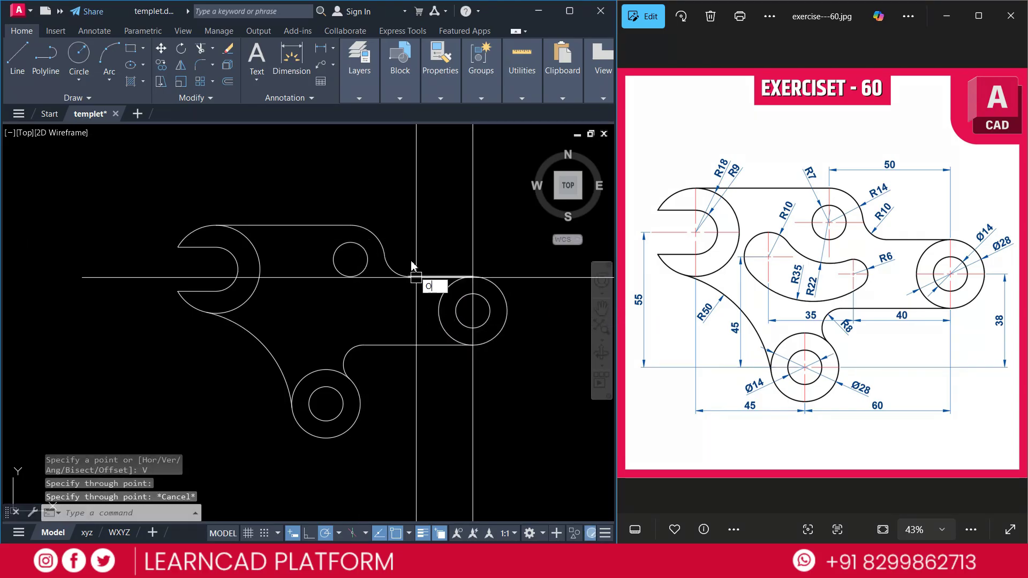
Offset the vertical construction line 40 to the left of the right-hand circles' centre.
text(o)
key(Return)
text(40)
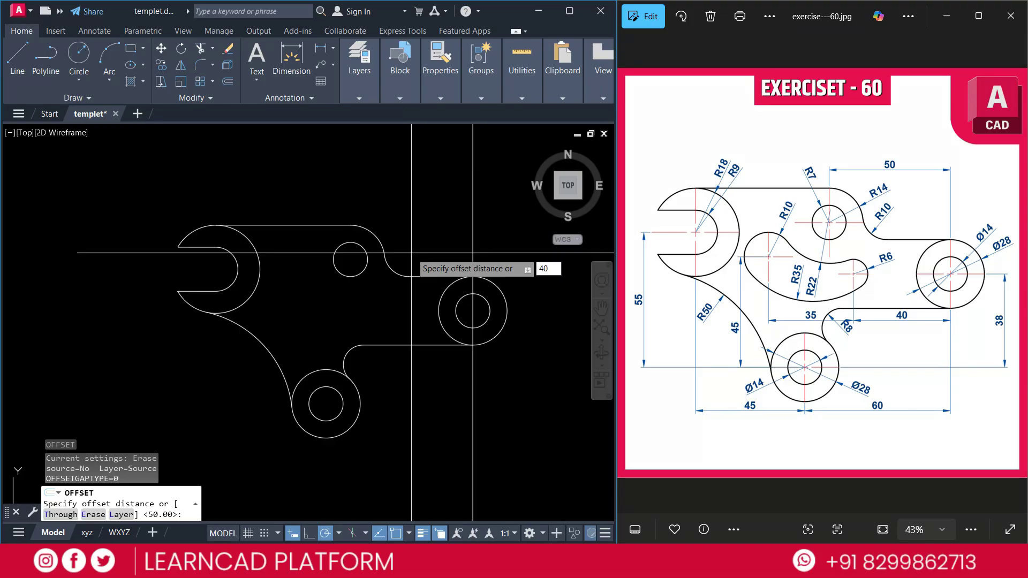
key(Return)
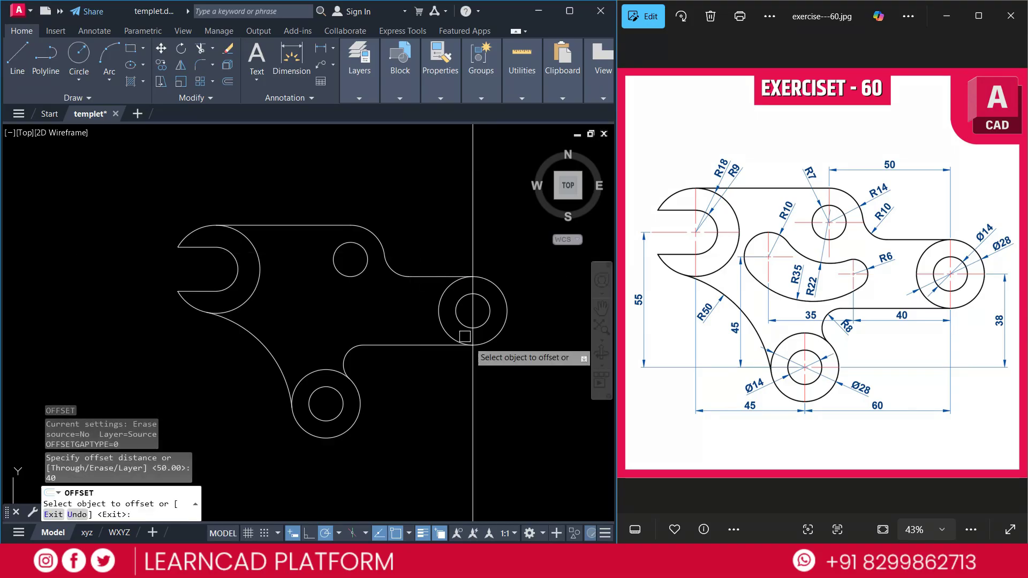
click(476, 361)
click(420, 374)
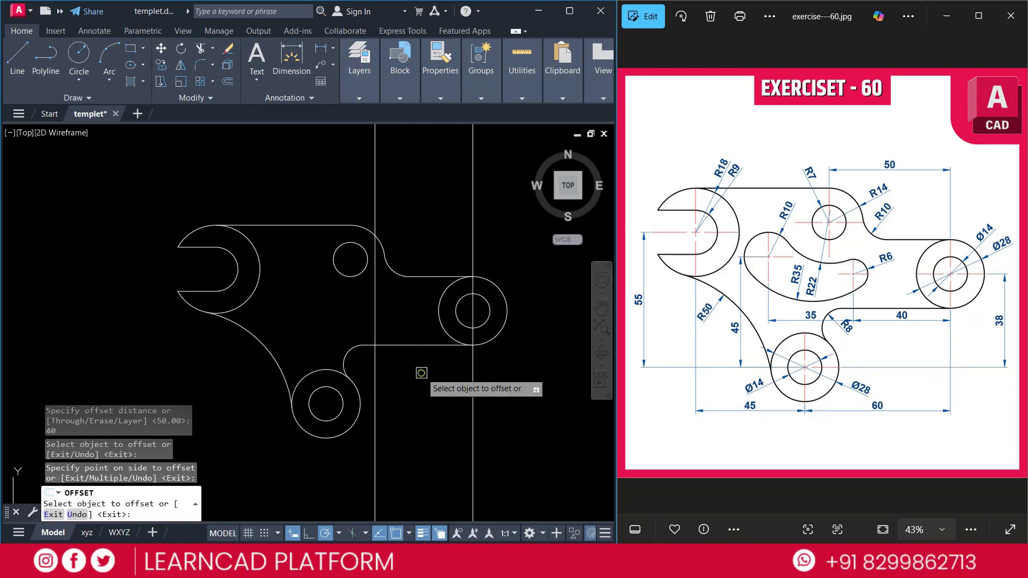
Offset the new vertical construction line another 35 to the left.
click(374, 320)
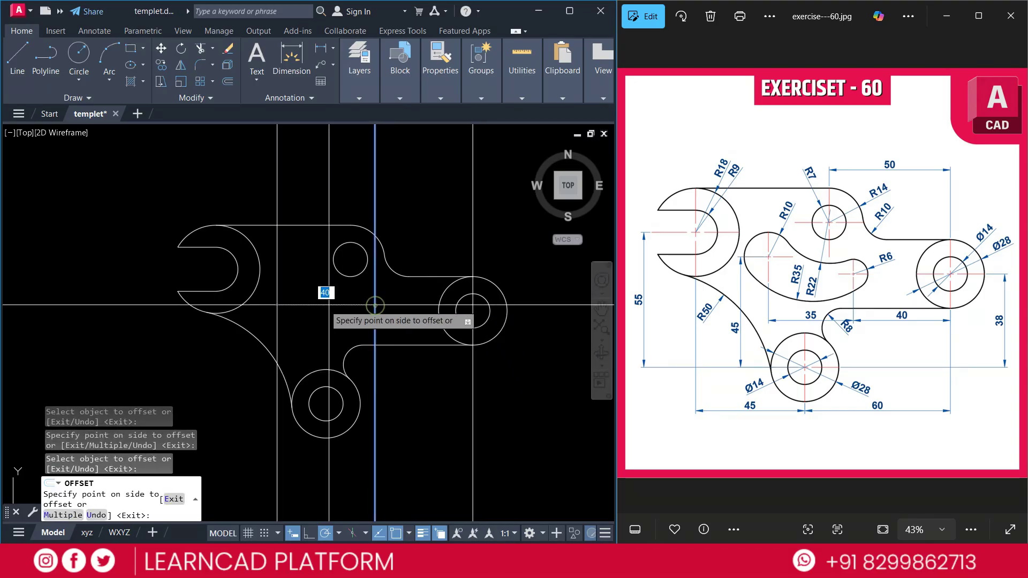
click(313, 309)
key(Escape)
key(Escape)
key(Escape)
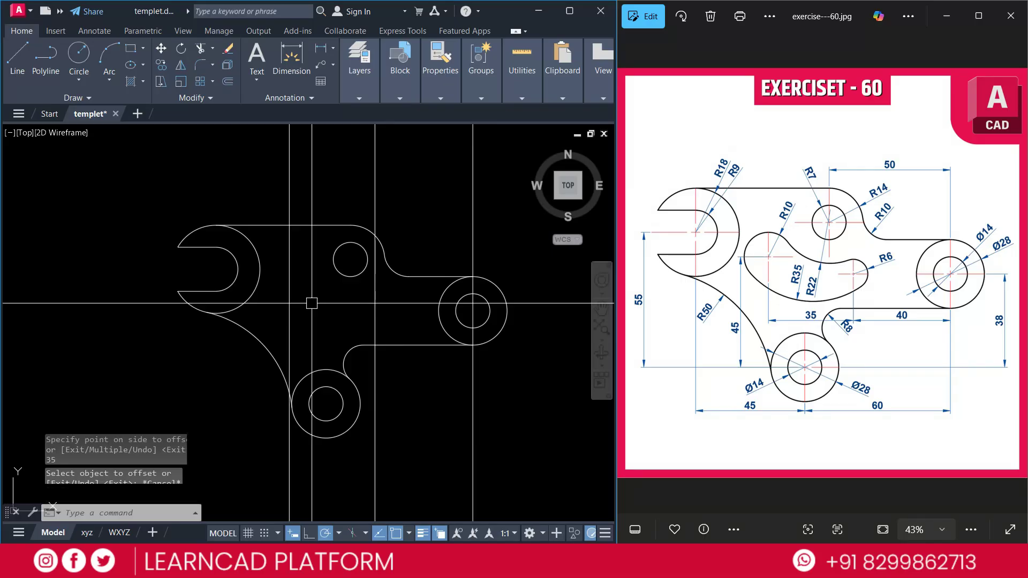
Place a horizontal construction line through the centre of the lower circles.
text(XL)
key(Return)
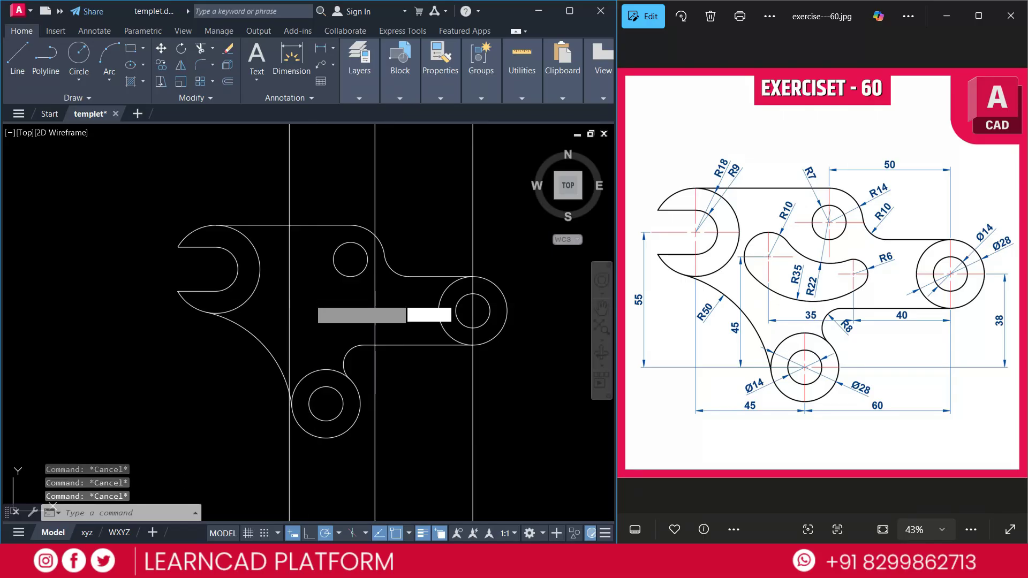
text(H)
key(Return)
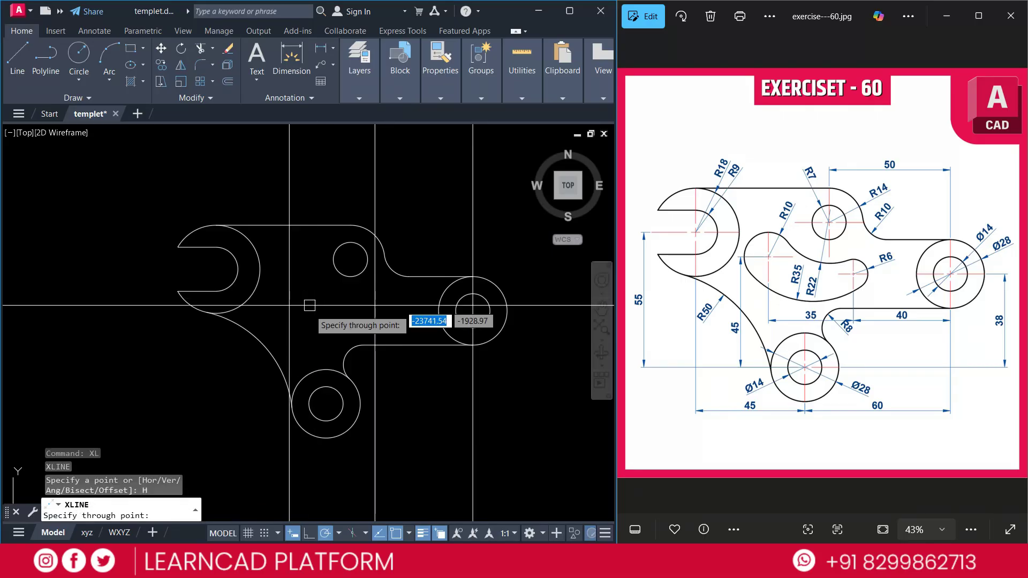
click(326, 402)
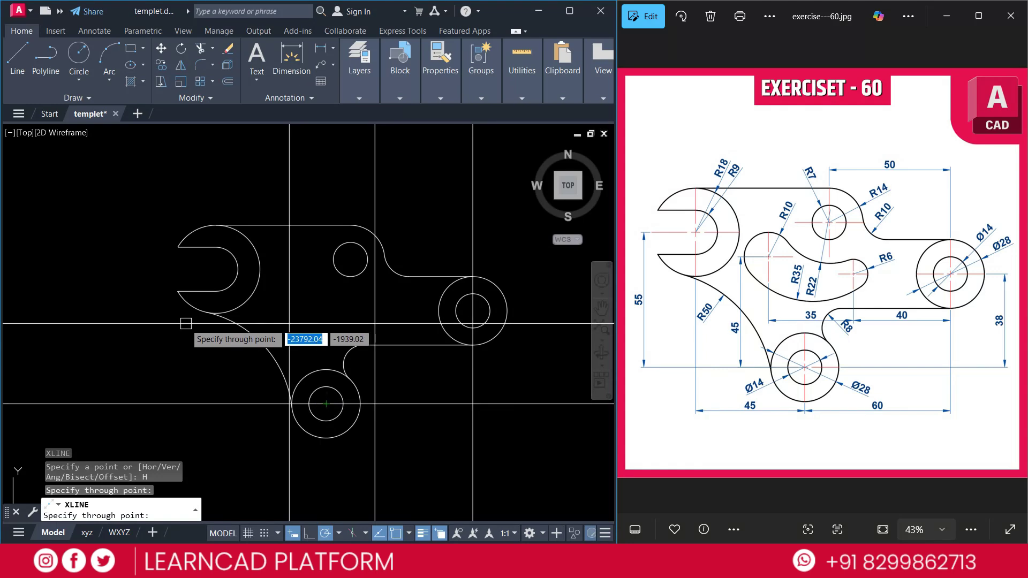
key(Escape)
key(Escape)
key(Escape)
Offset the horizontal construction line upward by 45.
text(o)
key(Return)
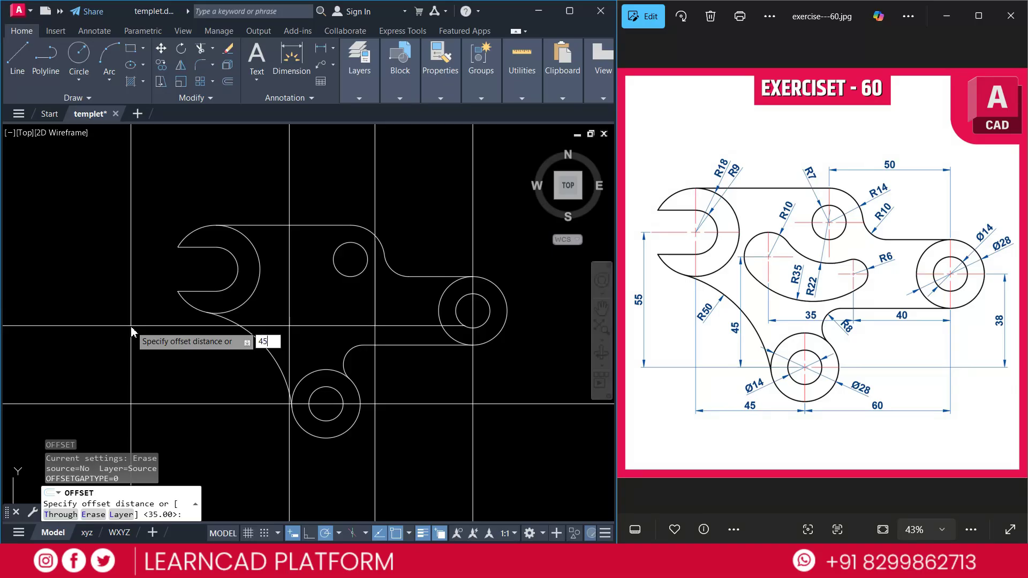
key(Return)
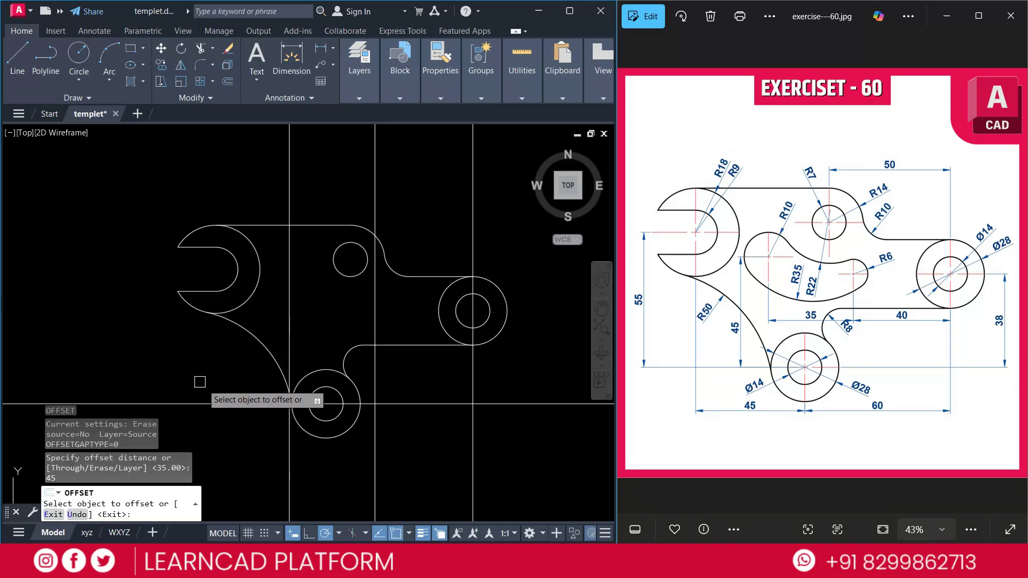
click(214, 400)
click(126, 349)
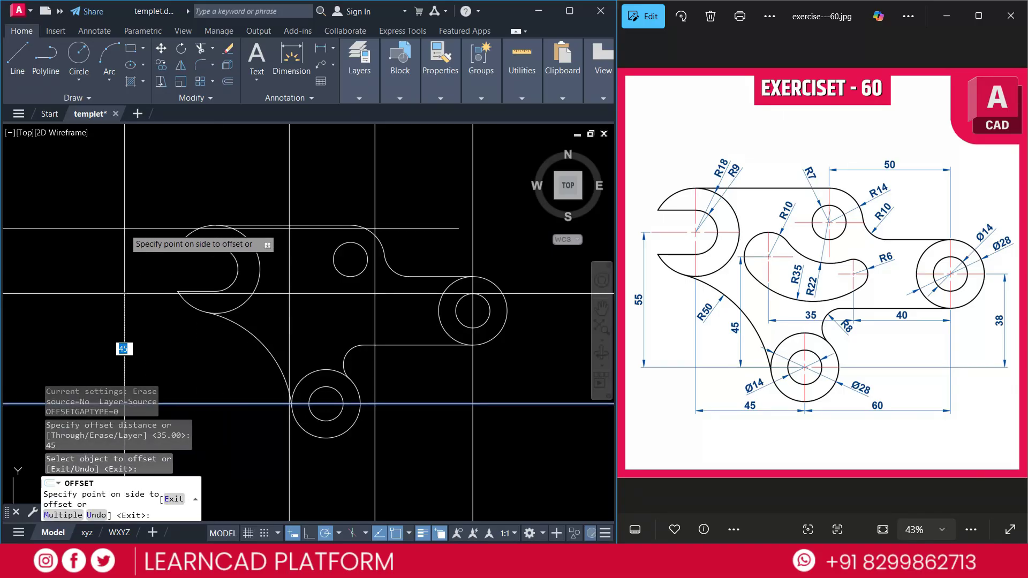
key(Escape)
key(Escape)
key(Escape)
click(340, 347)
key(Delete)
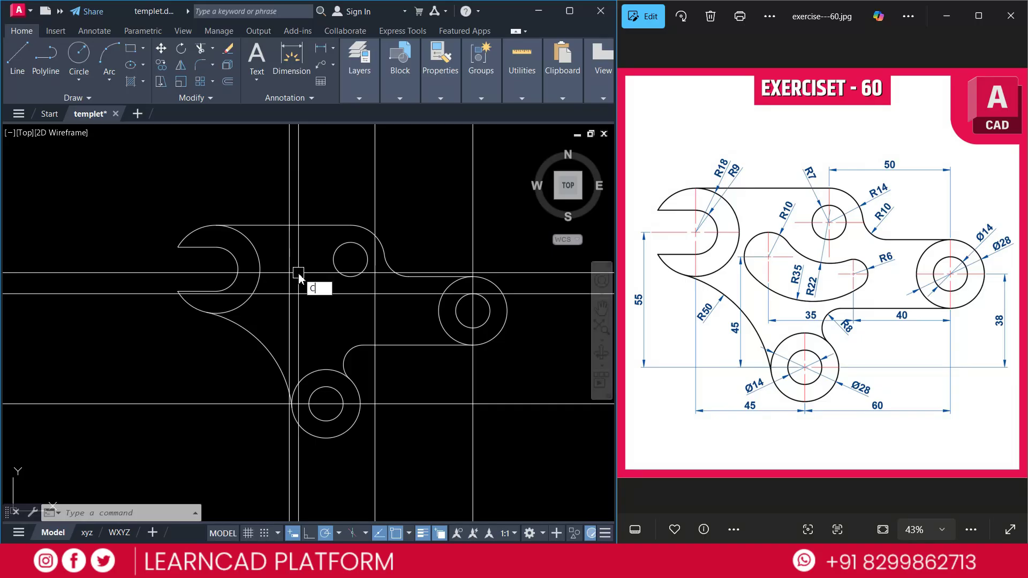
Draw a radius 10 circle at the intersection of the leftmost vertical and the upper horizontal construction lines.
key(Return)
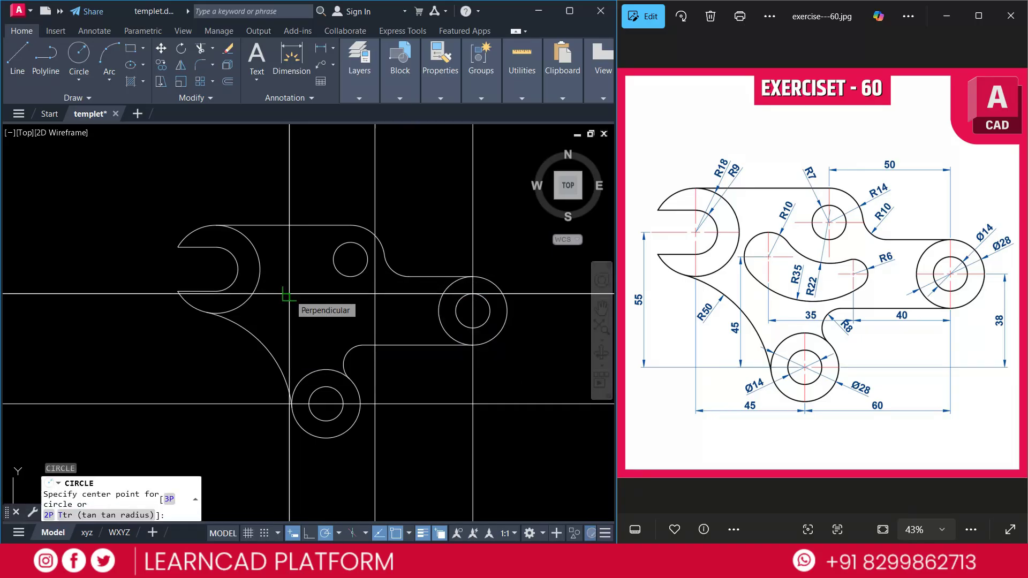
click(287, 295)
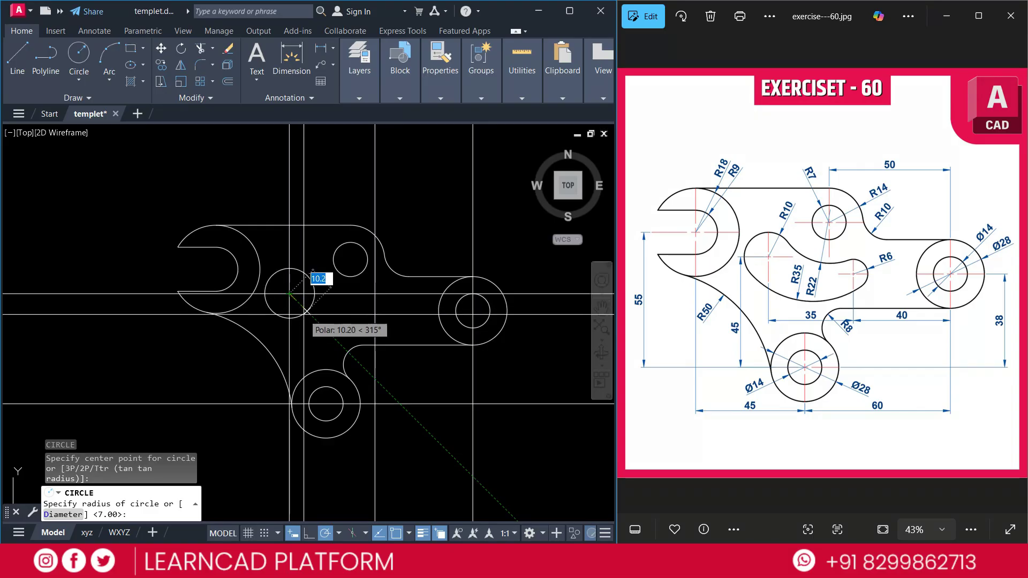
key(Return)
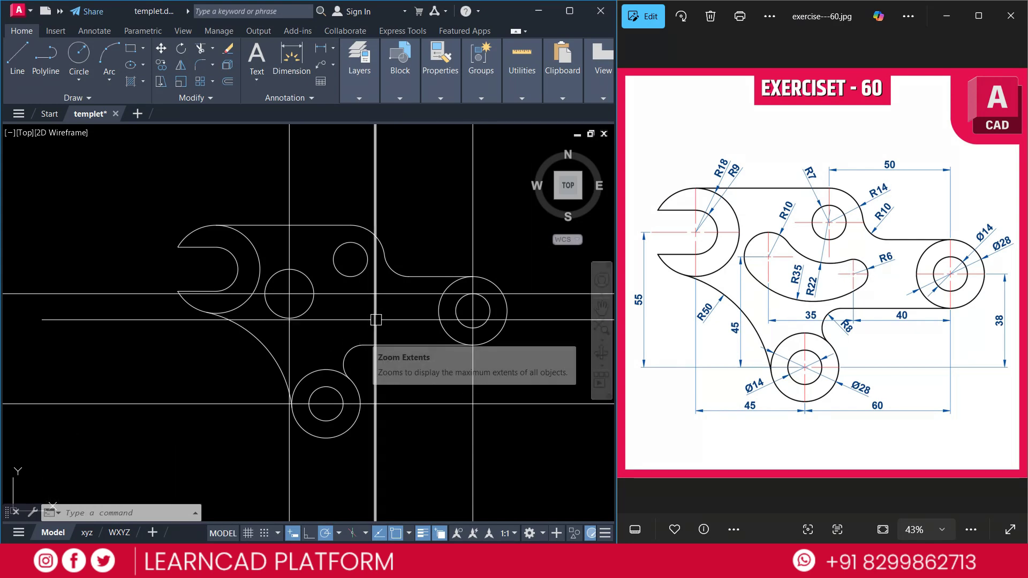
key(Escape)
key(Escape)
key(Escape)
Place a horizontal construction line through the centre of the right-hand circles.
text(XL)
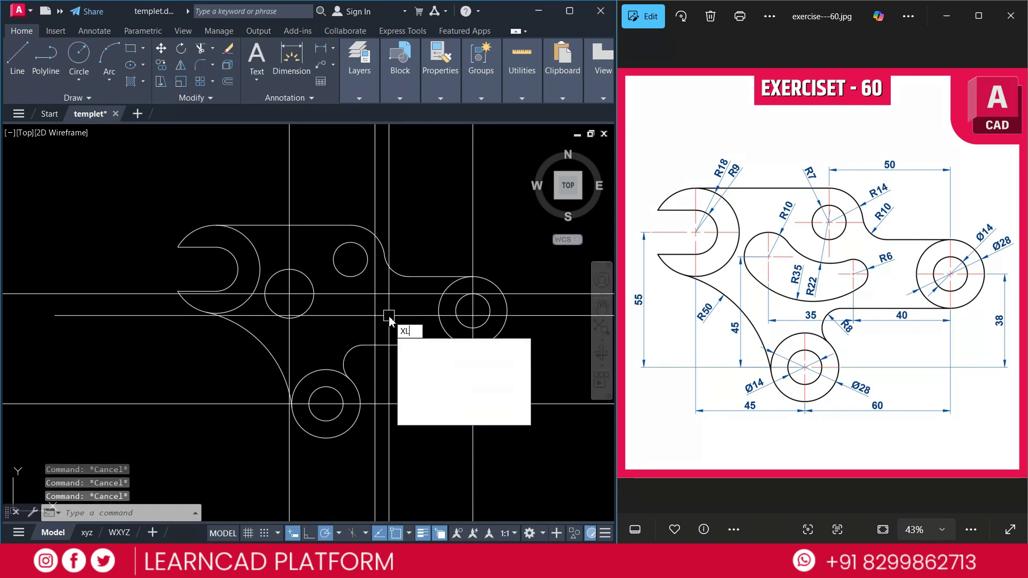
key(Return)
text(H)
key(Return)
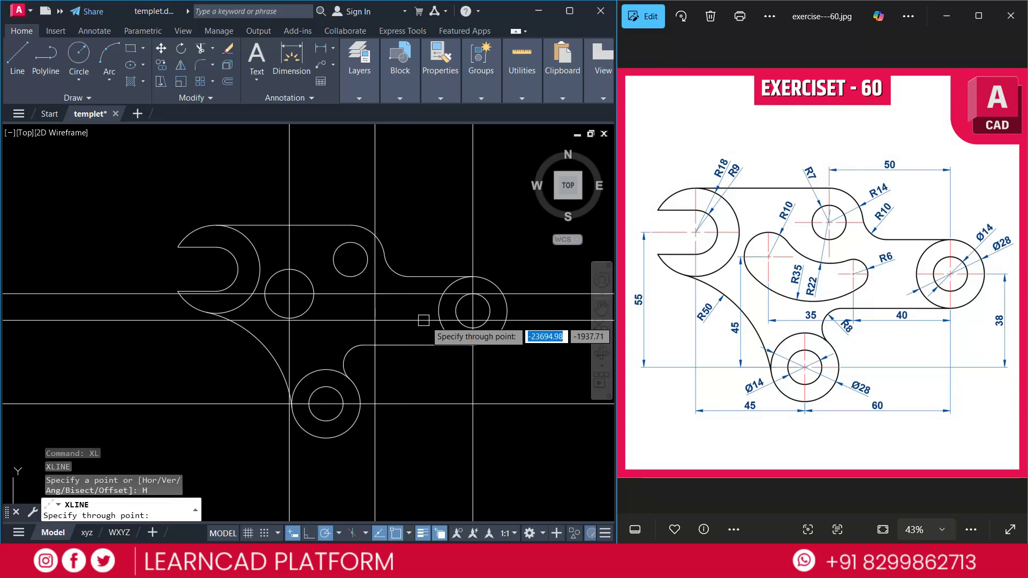
click(472, 311)
key(Escape)
key(Escape)
key(Escape)
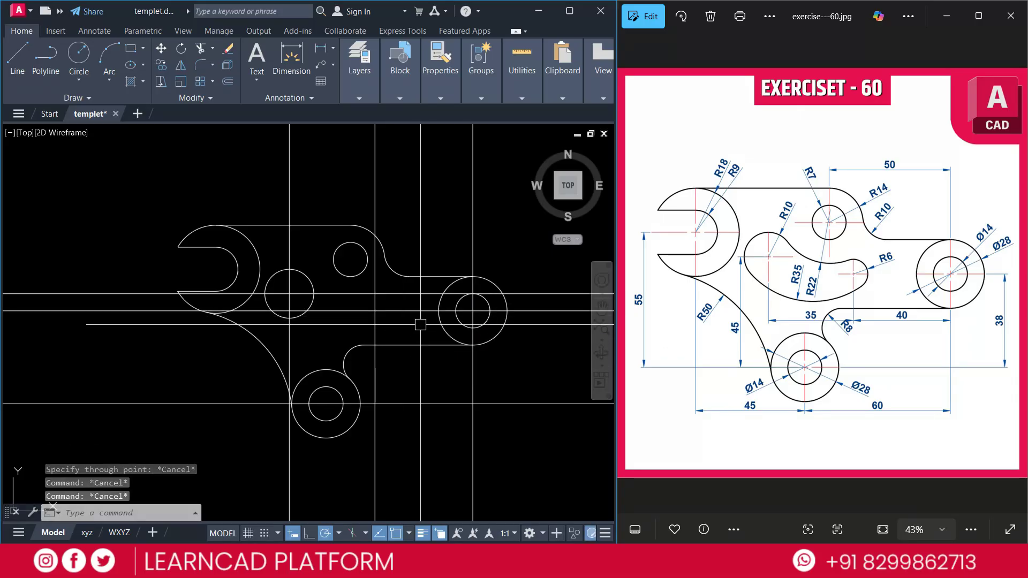
Draw a radius 6 circle where the middle vertical construction line crosses the horizontal line through the right-hand circles' centre.
text(C)
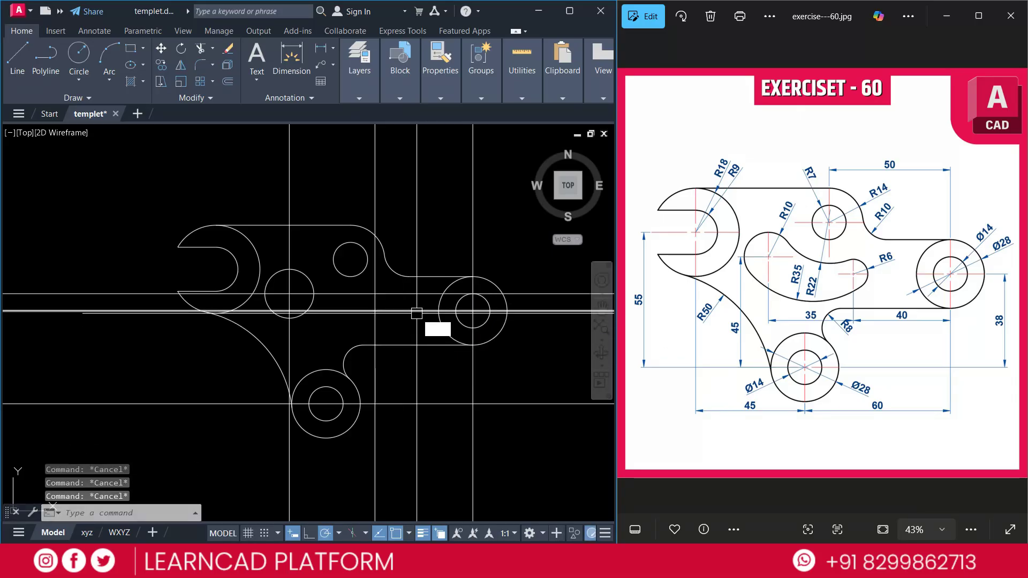
key(Return)
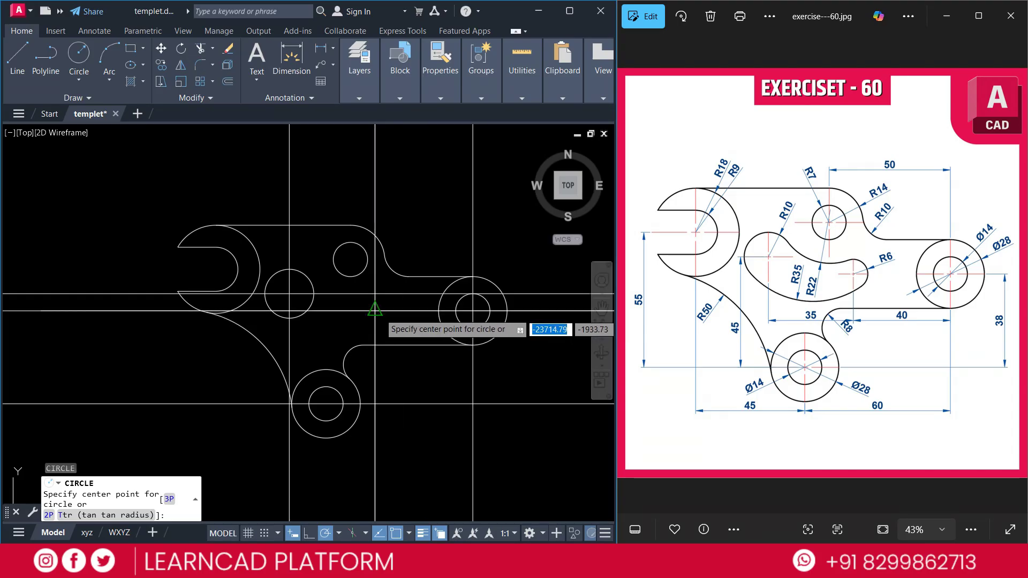
click(374, 311)
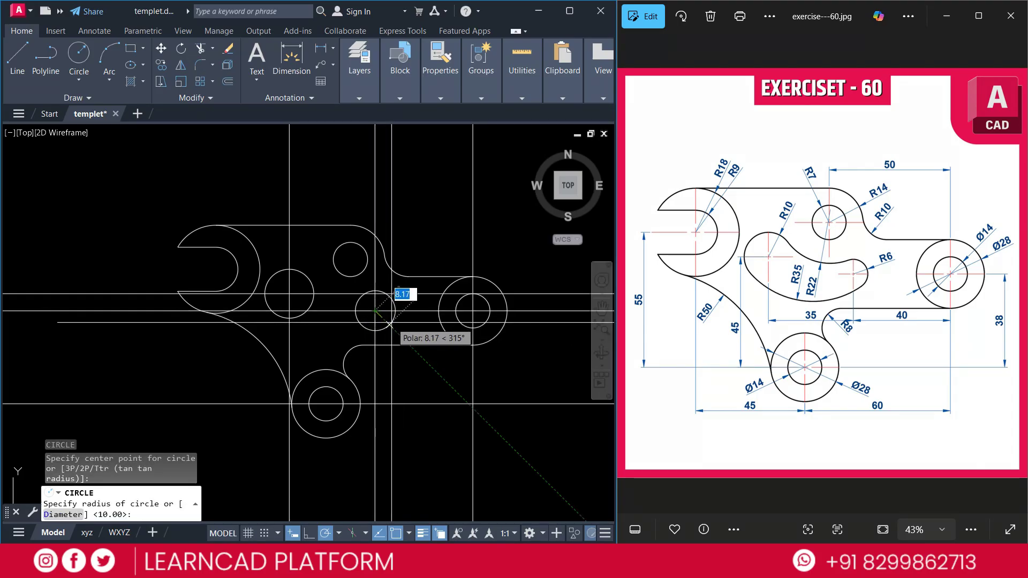
text(6)
key(Return)
key(Escape)
key(Escape)
key(Escape)
Erase all three vertical and three horizontal construction lines.
click(474, 170)
click(246, 160)
click(109, 222)
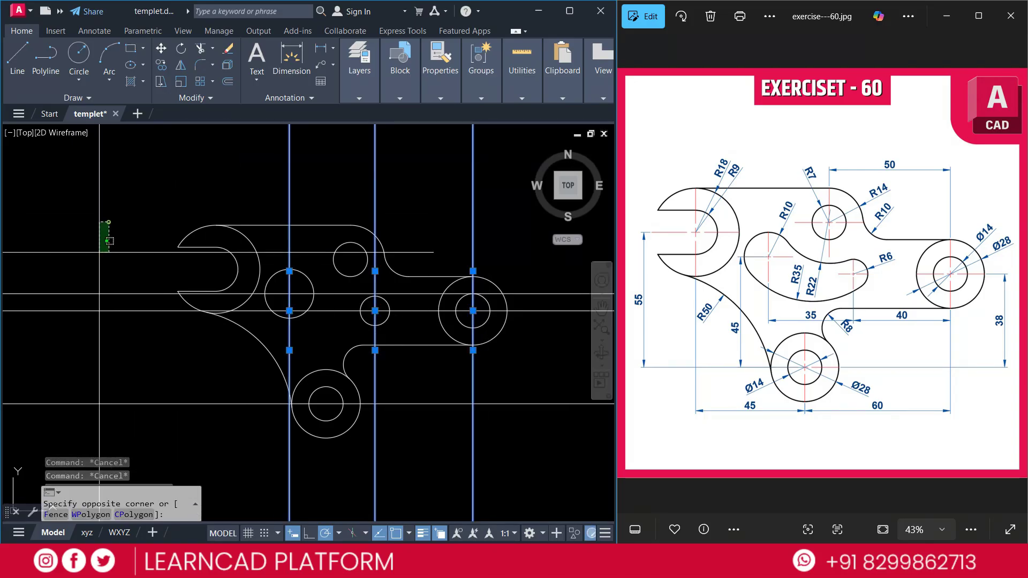
click(60, 411)
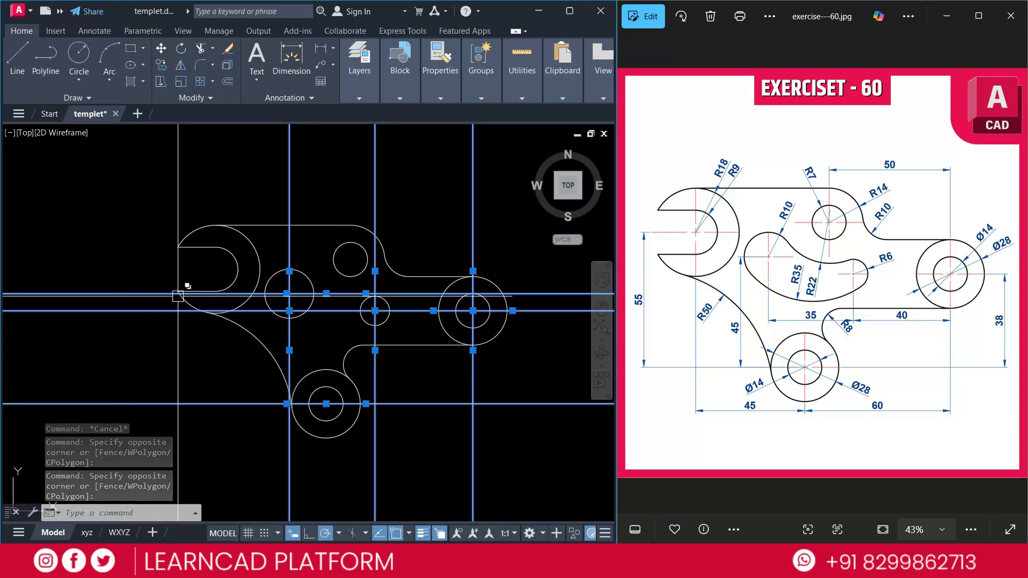
text(E)
key(Return)
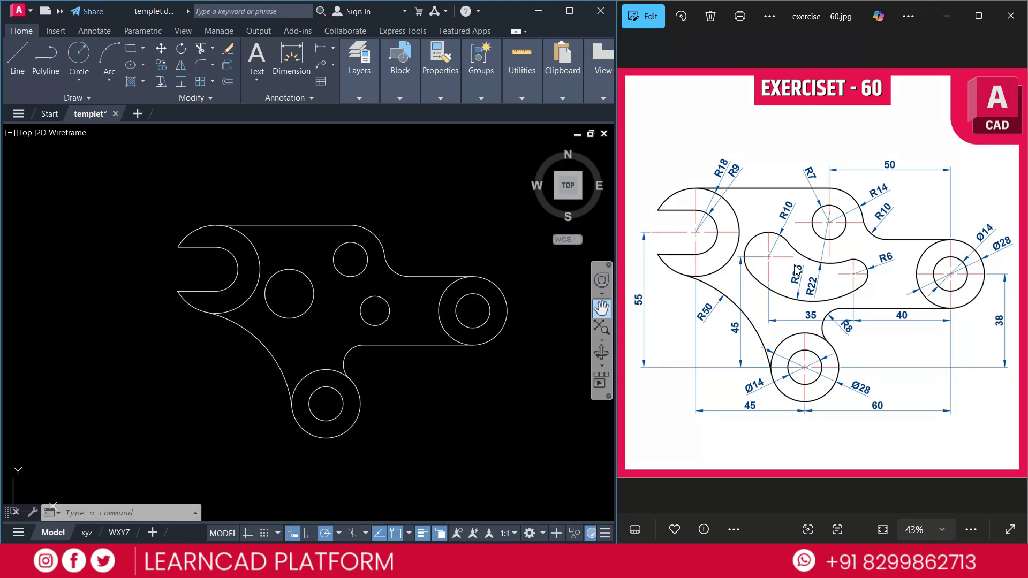
Turn off selection cycling.
key(ctrl+w)
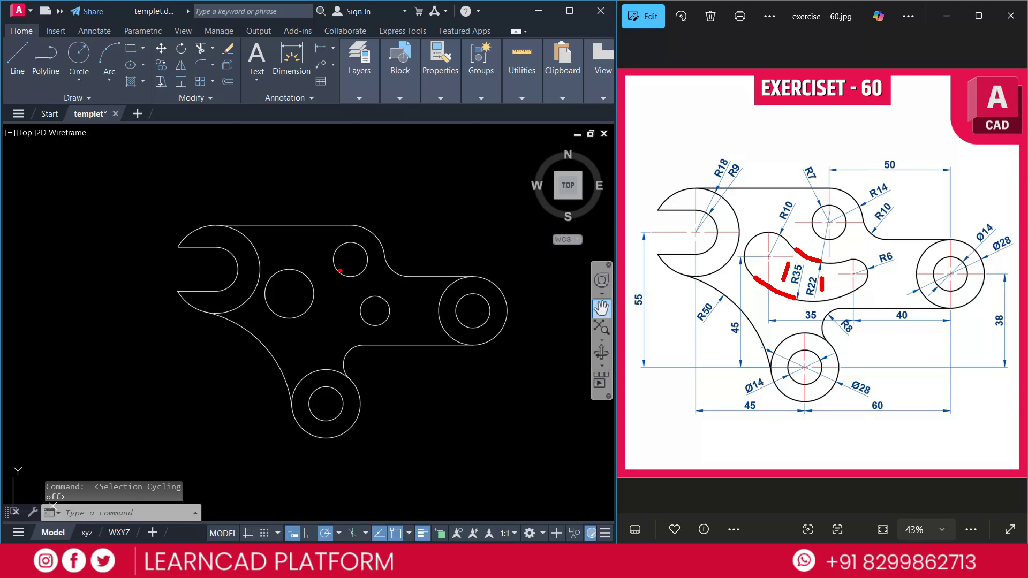
key(Escape)
key(Escape)
key(Escape)
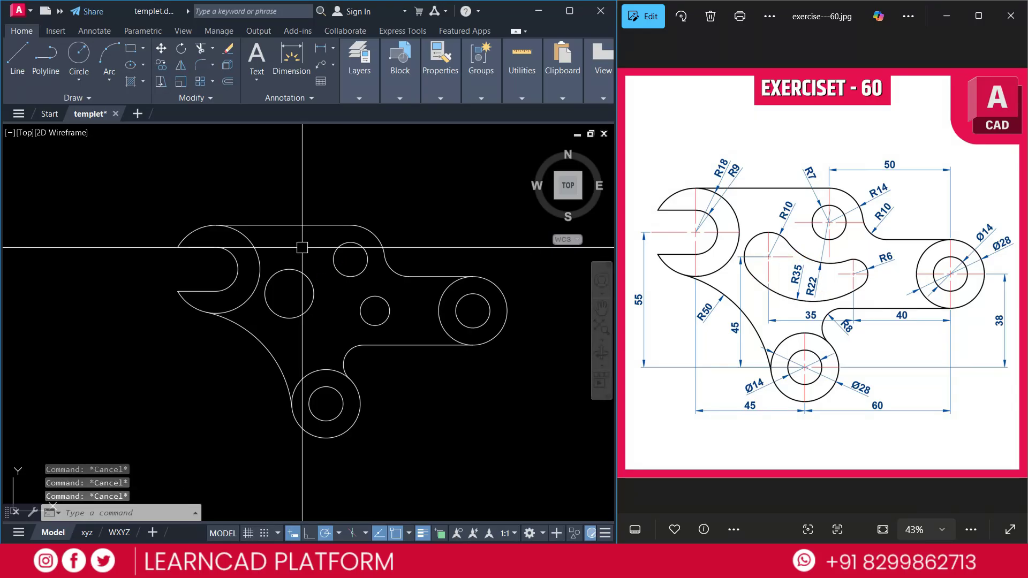
Draw a radius 35 tan-tan-radius circle enclosing and tangent to the radius 10 and radius 6 slot circles.
key(Return)
text(TT)
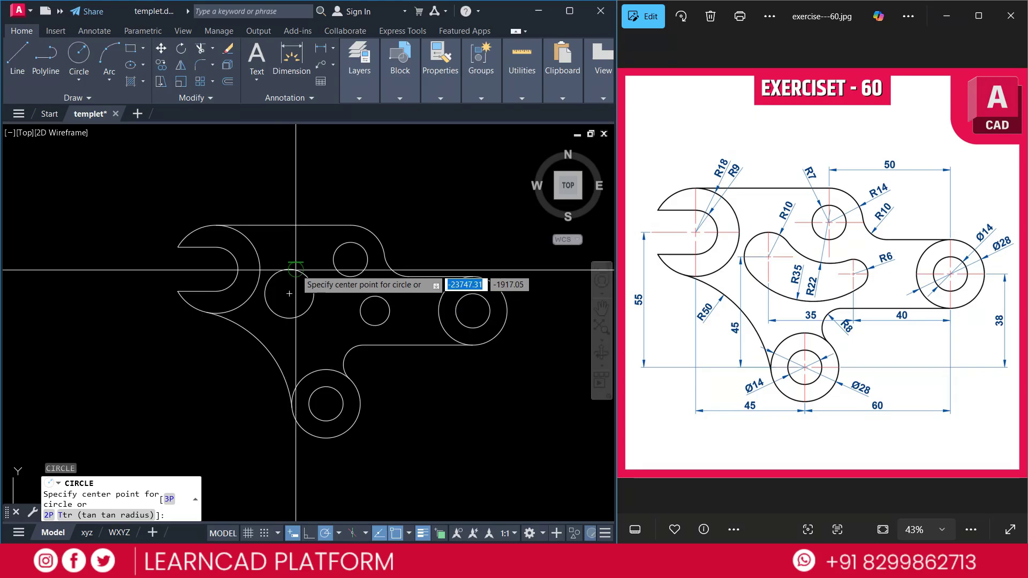
text(R)
key(Return)
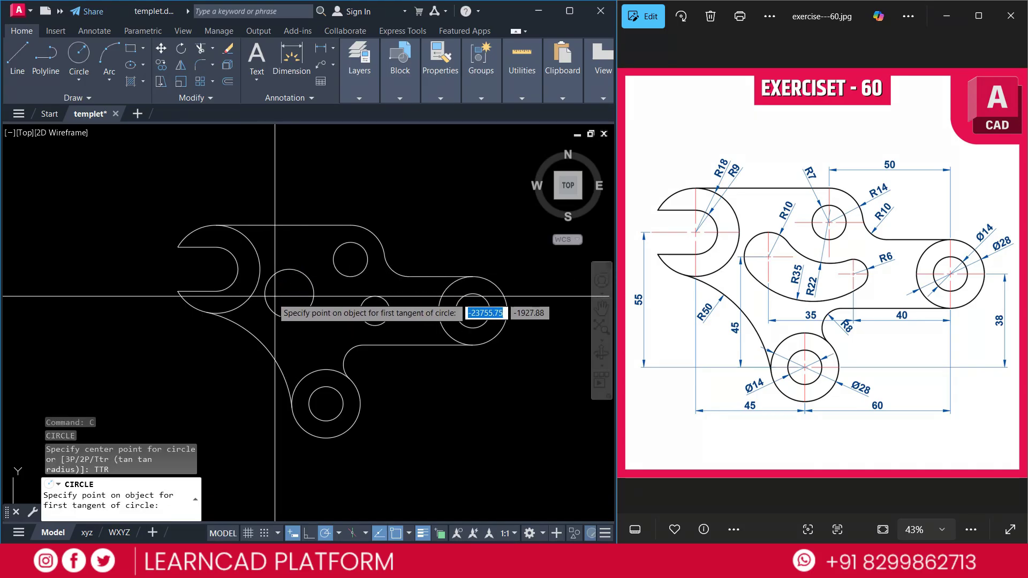
click(265, 303)
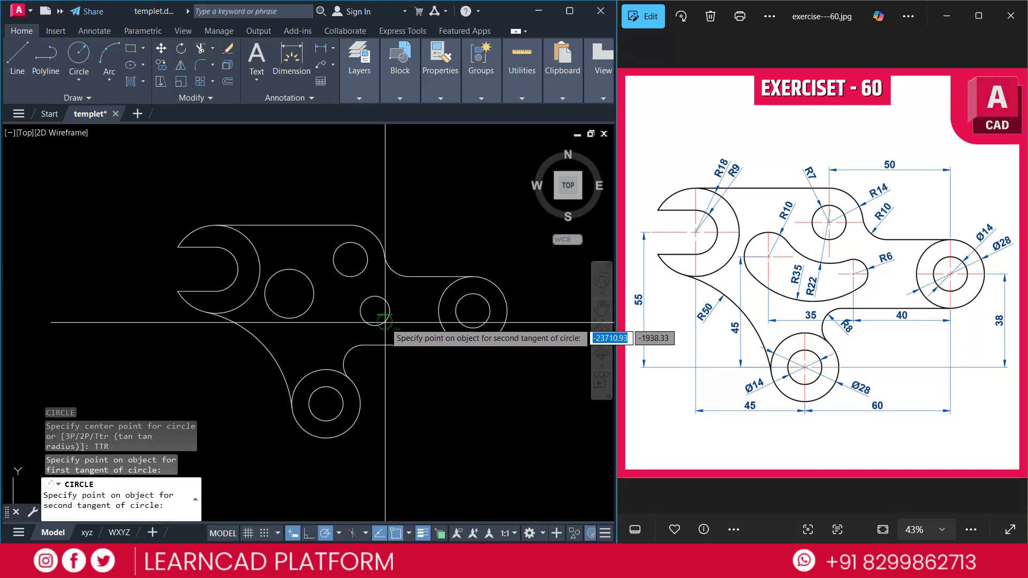
click(373, 304)
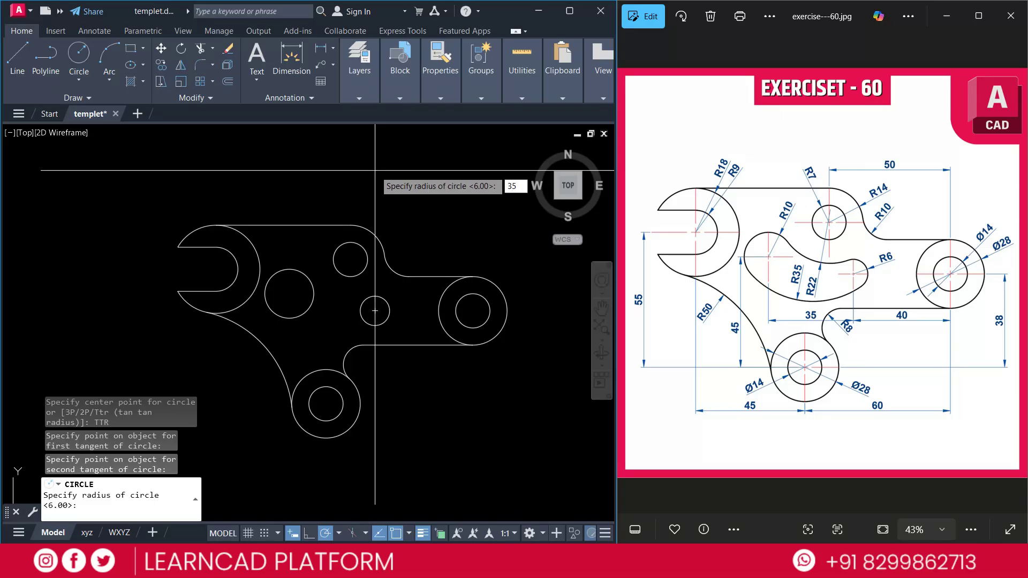
key(Return)
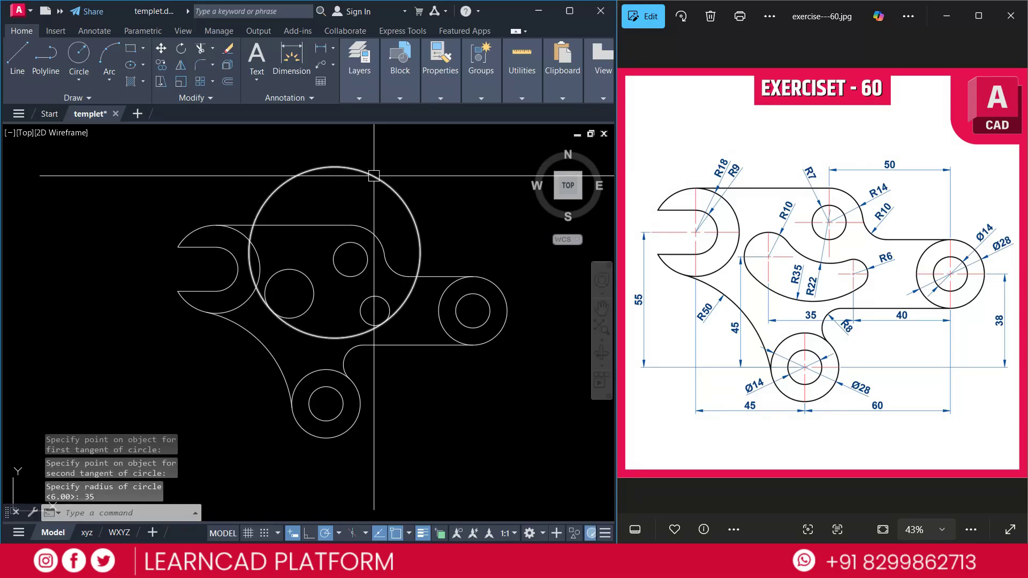
Fillet the upper sides of the radius 10 and radius 6 slot circles with a radius of 22.
text(F)
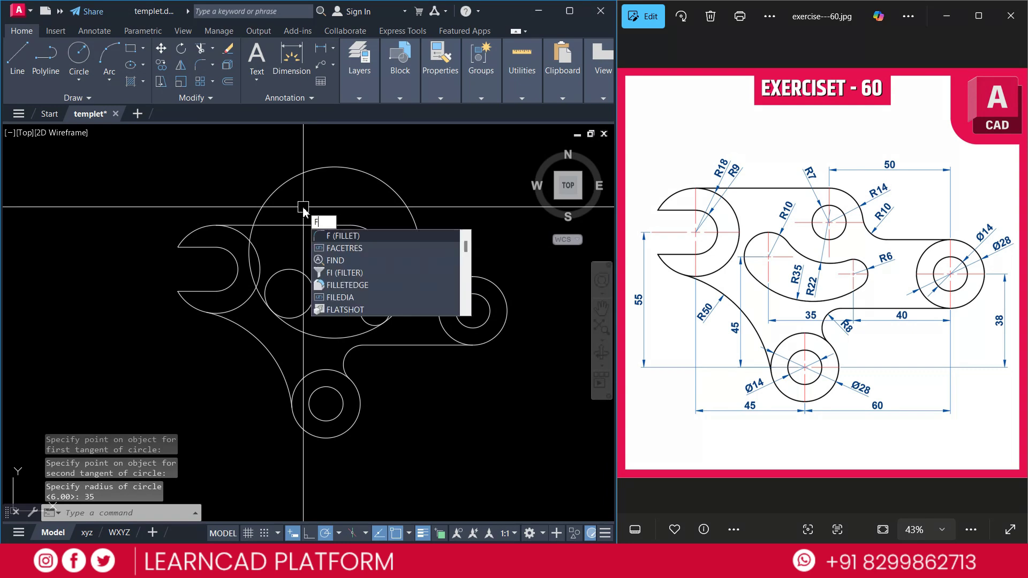
key(Return)
text(R)
key(Return)
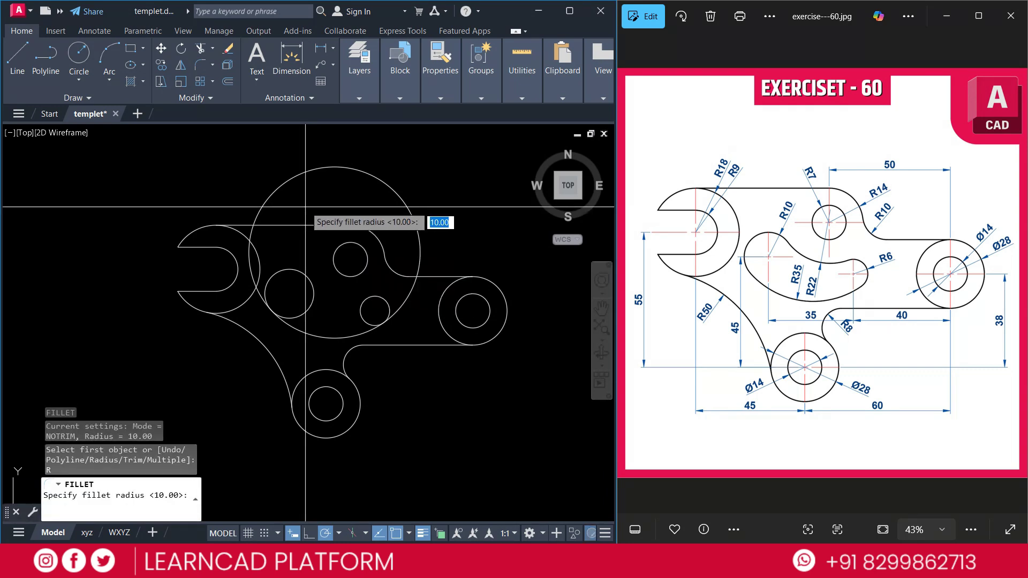
text(2)
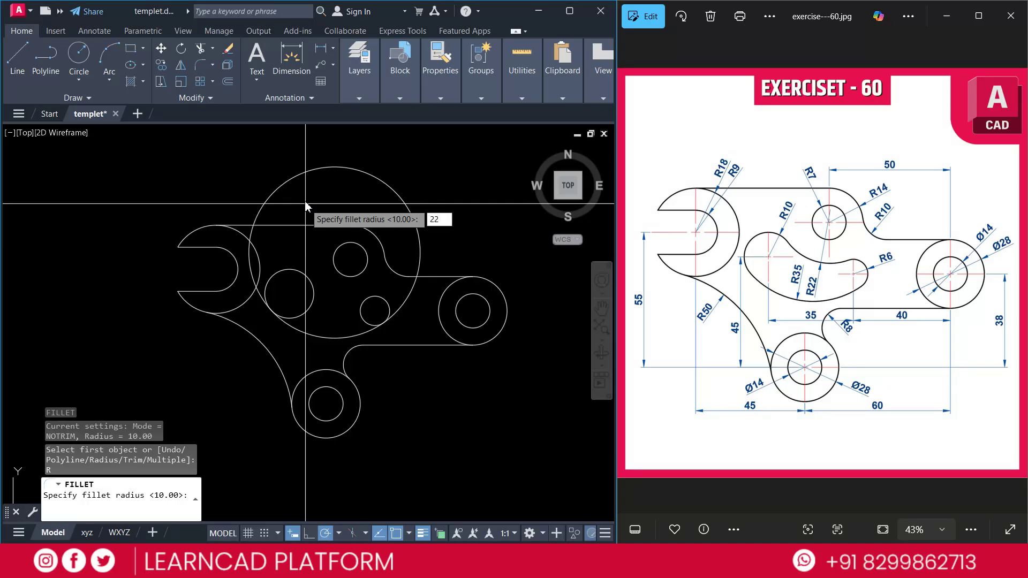
text(2)
key(Return)
click(312, 283)
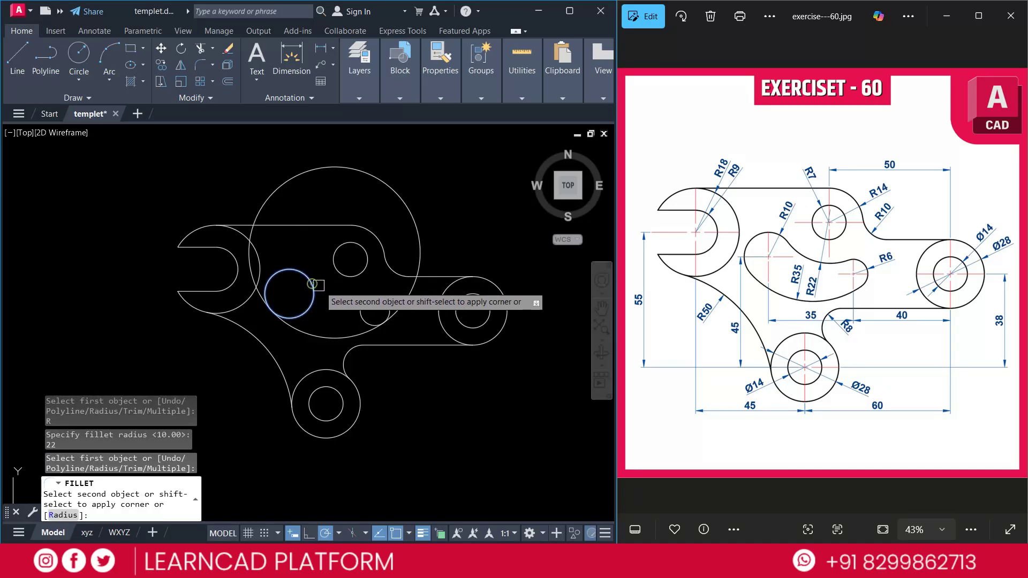
click(375, 296)
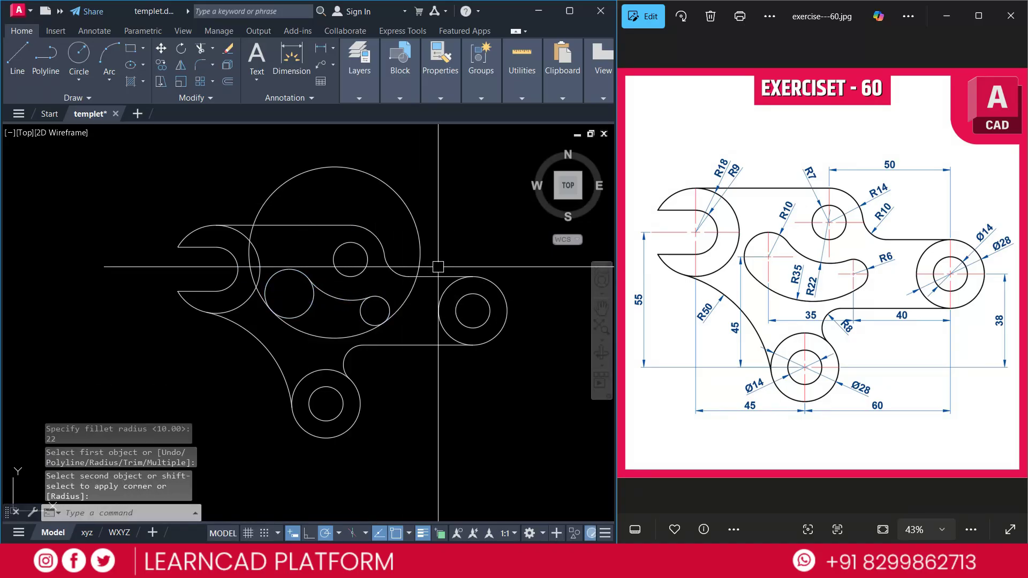
key(Escape)
key(Escape)
key(Escape)
Trim away the upper part of the radius 35 circle, using the two slot end circles as cutting edges.
text(TR)
key(Return)
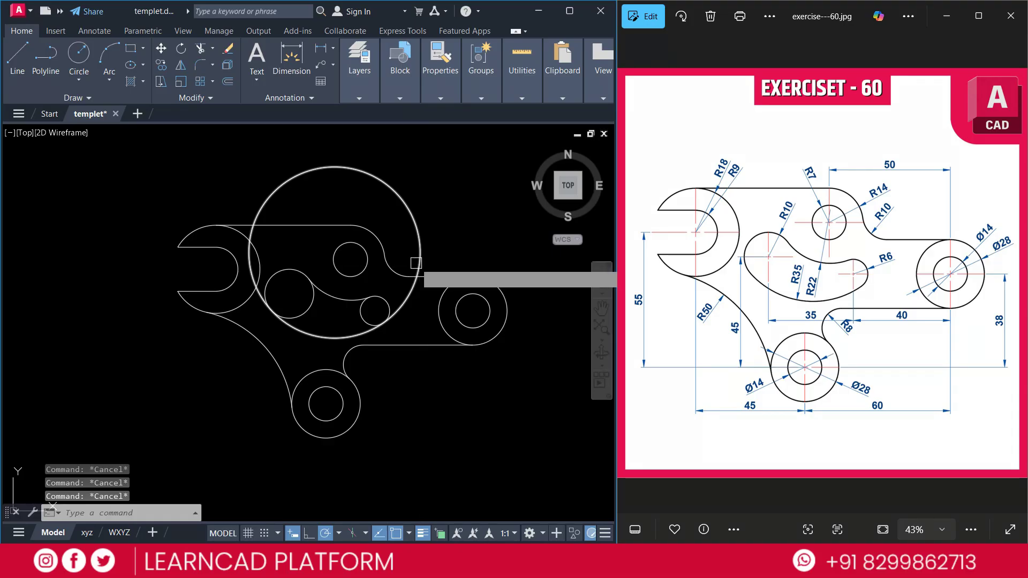
text(T)
key(Return)
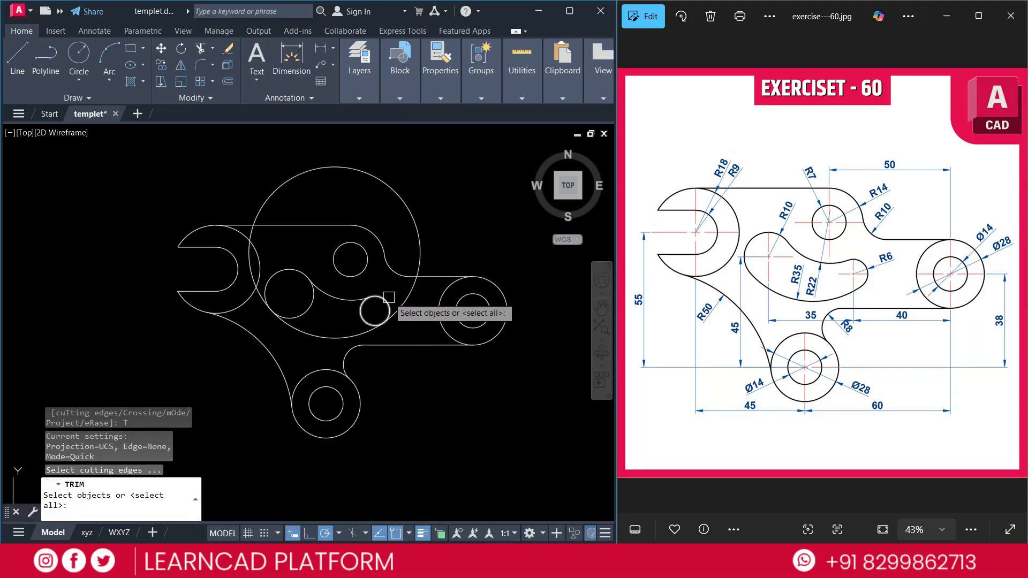
click(388, 298)
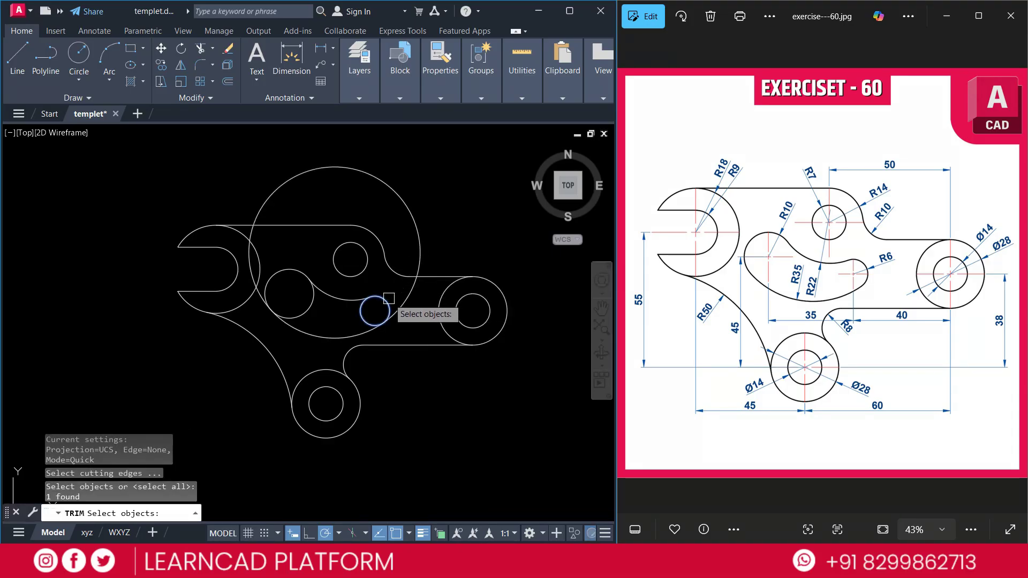
click(280, 269)
key(Return)
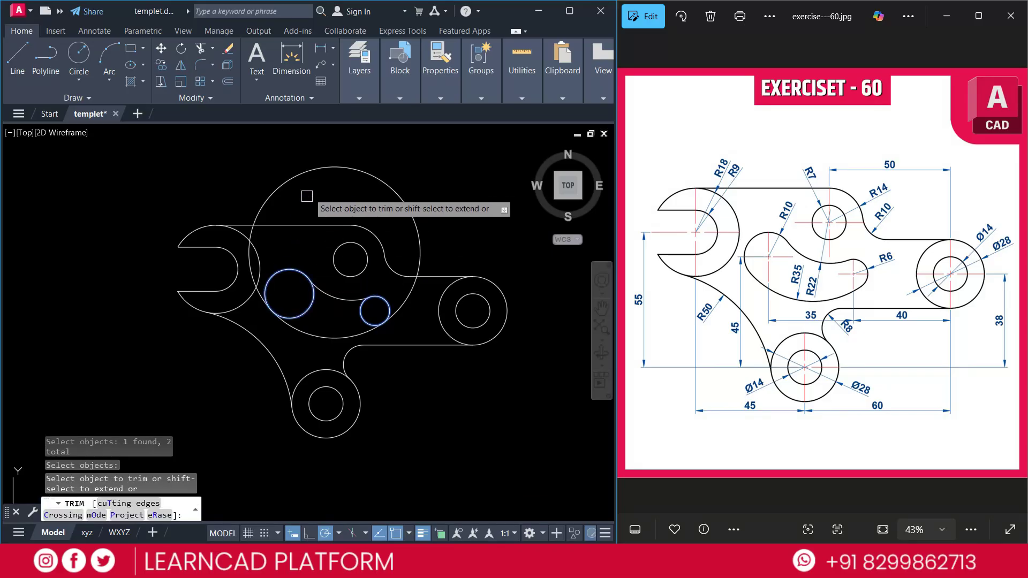
click(350, 169)
key(Escape)
key(Escape)
key(Escape)
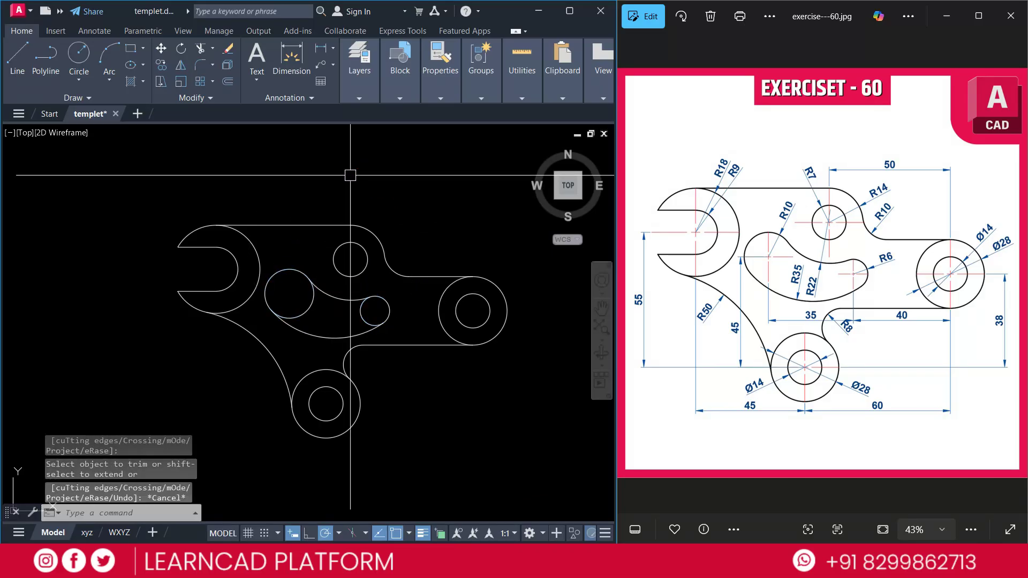
Trim the inner portions of both slot end circles, using the radius 22 and radius 35 arcs as cutting edges.
text(TR)
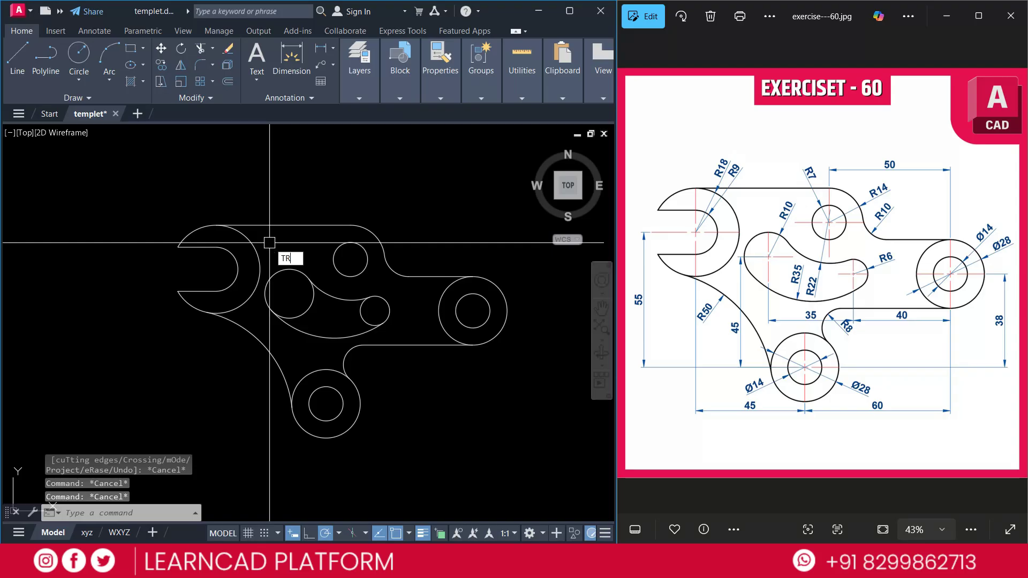
key(Return)
text(T)
key(Return)
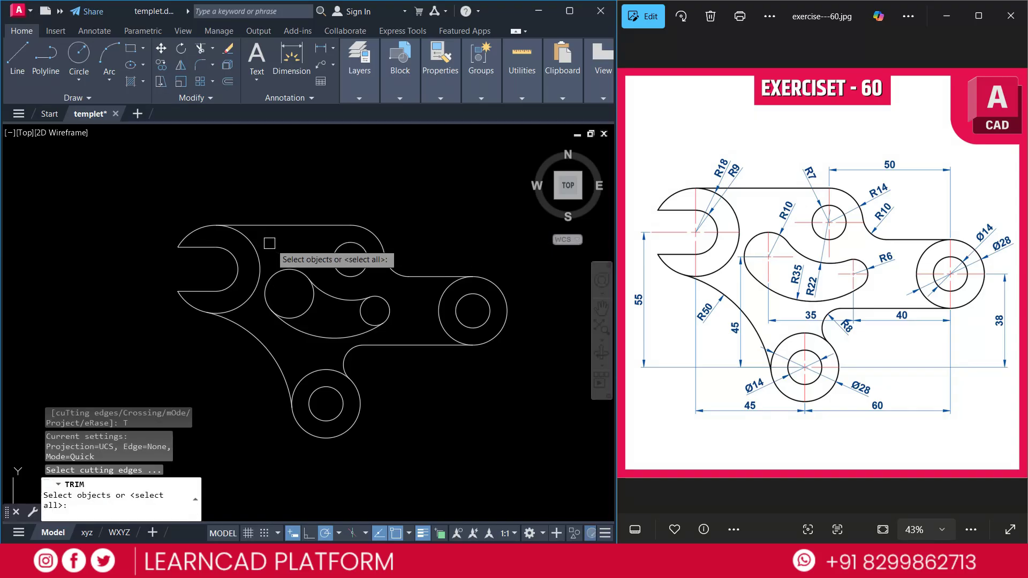
click(334, 299)
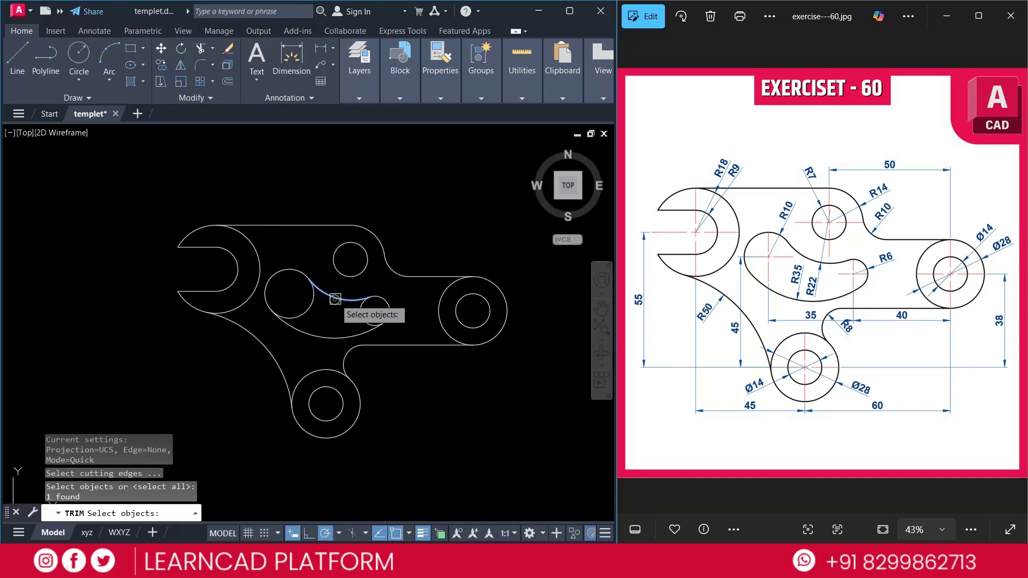
click(338, 334)
key(Return)
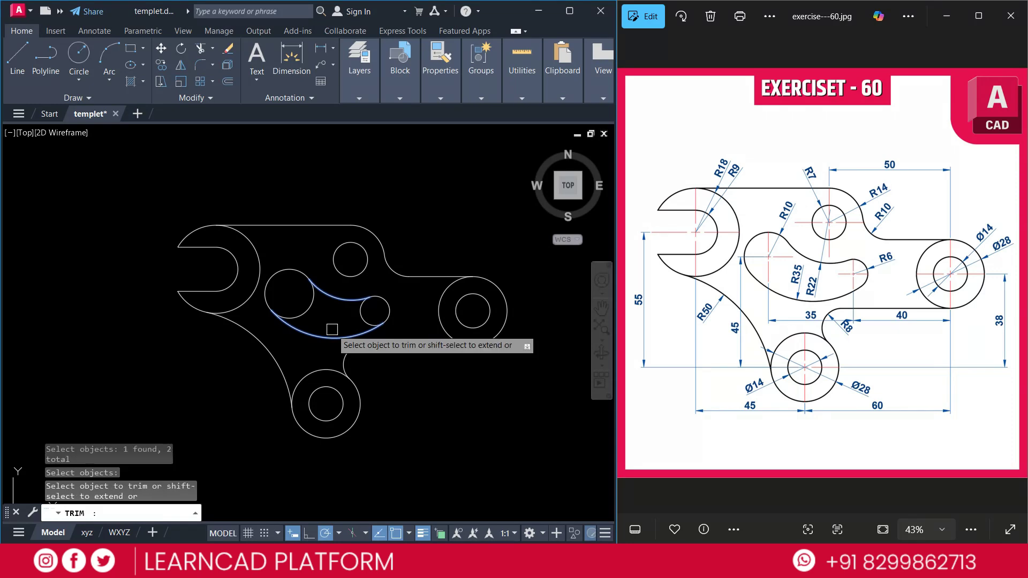
click(313, 296)
click(360, 311)
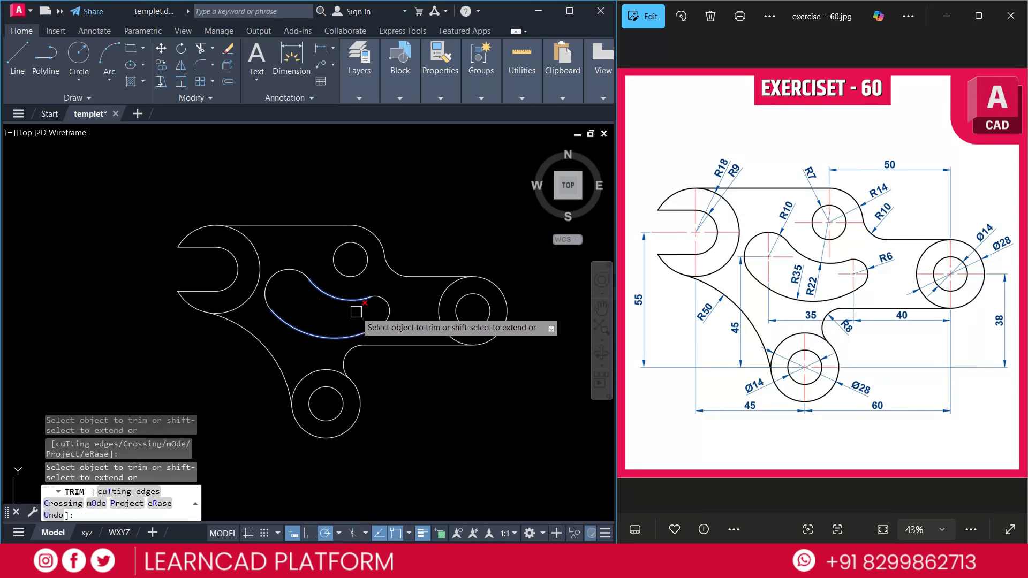
key(Escape)
key(Escape)
key(Escape)
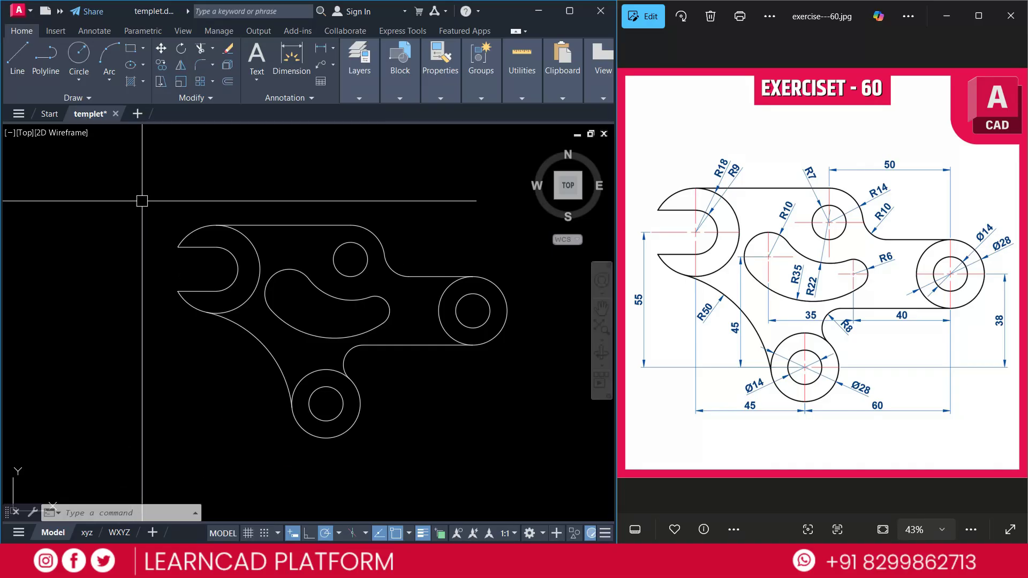
Set the lineweight of the entire bracket profile to 0.30 mm.
click(133, 177)
click(513, 456)
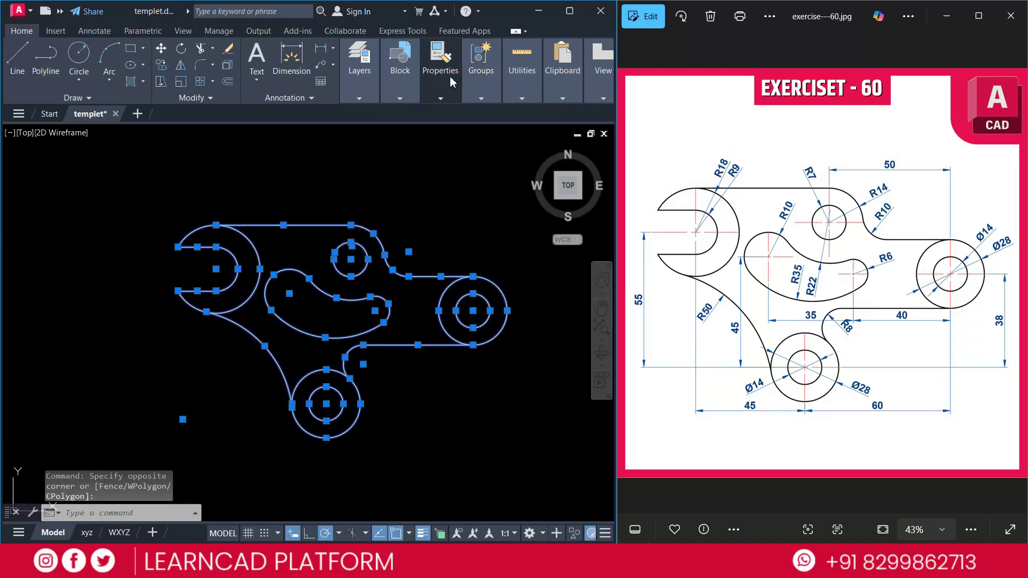
mouse_move(451, 80)
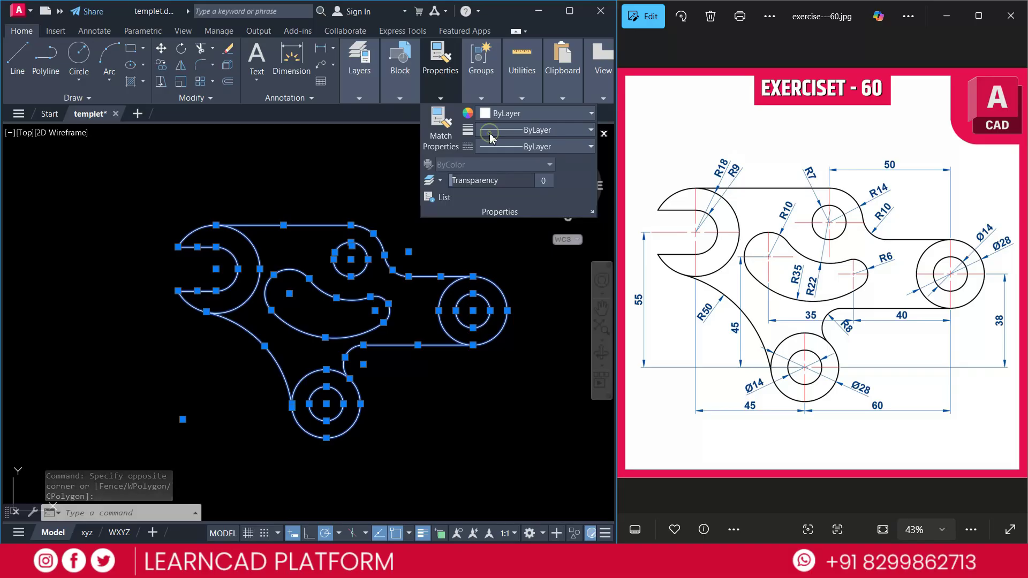
click(530, 130)
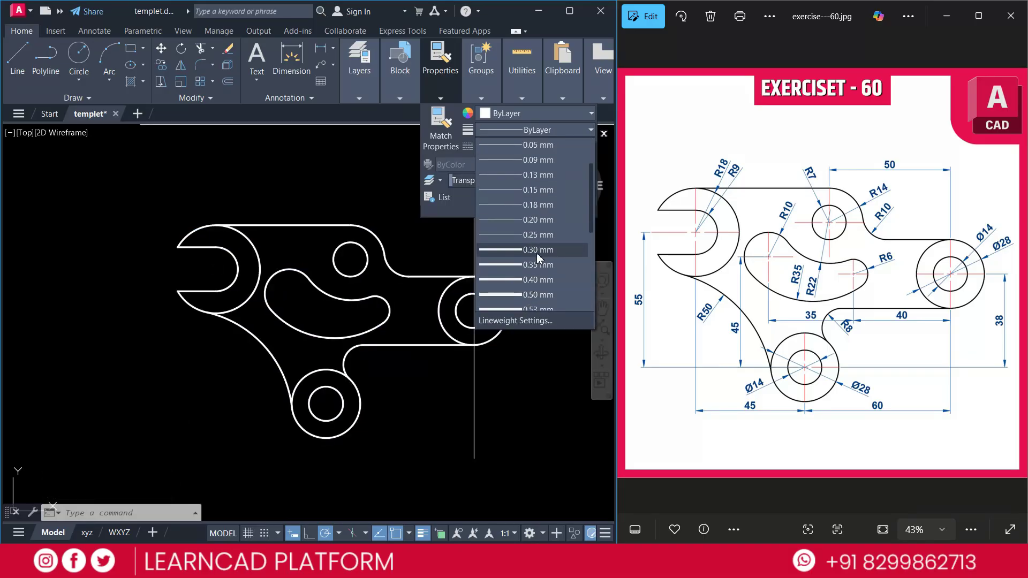
click(535, 260)
key(Escape)
key(ctrl+a)
key(Escape)
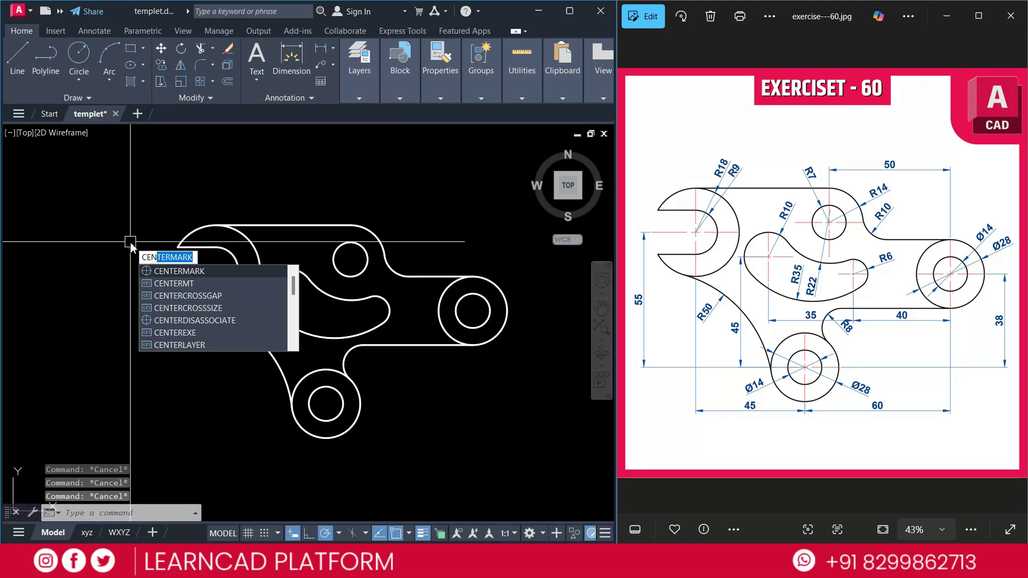
Add center marks to the open jaw arc, the upper corner arc, both bosses and both slot end arcs.
key(Return)
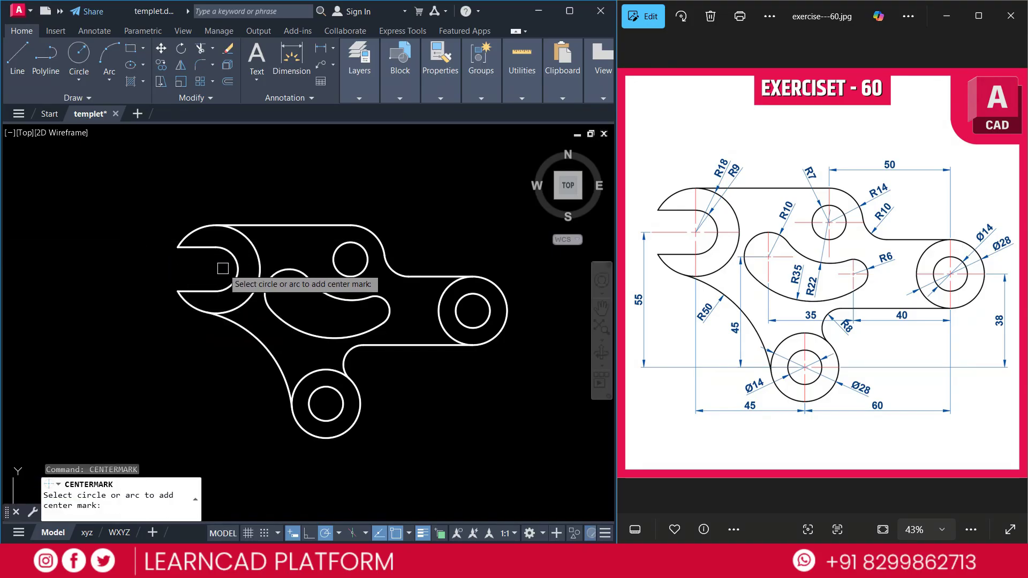
click(256, 257)
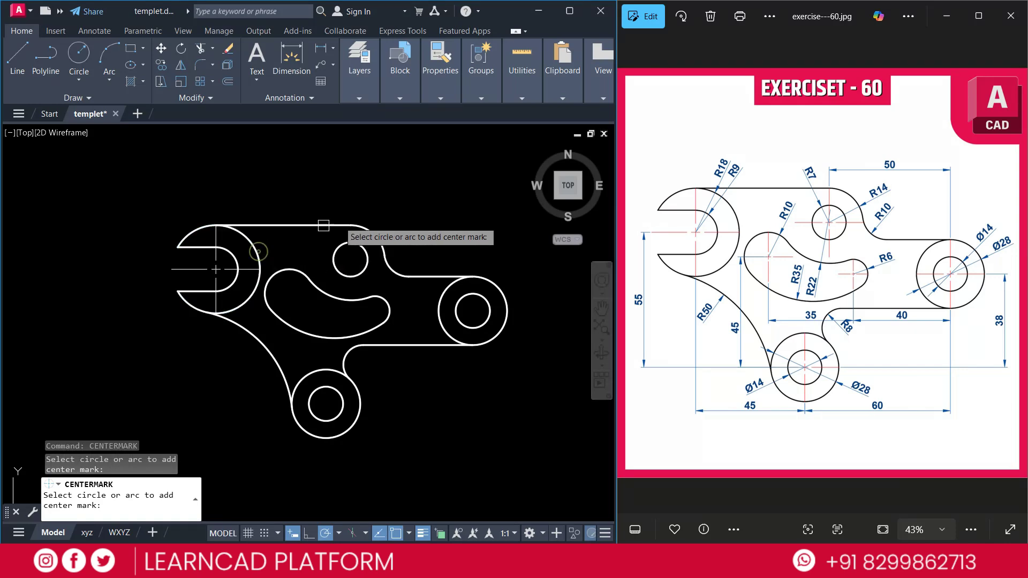
click(385, 235)
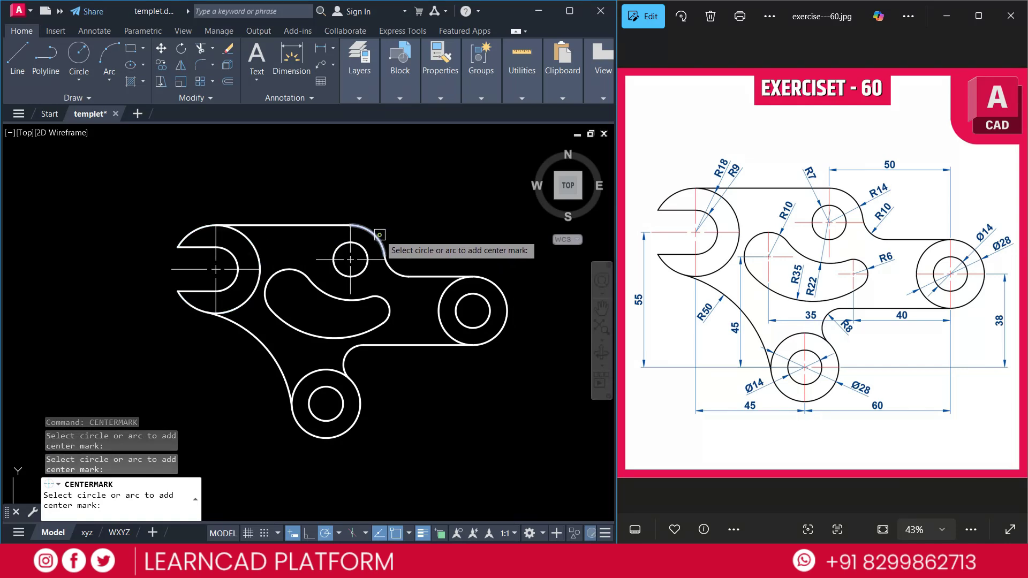
click(444, 298)
click(318, 368)
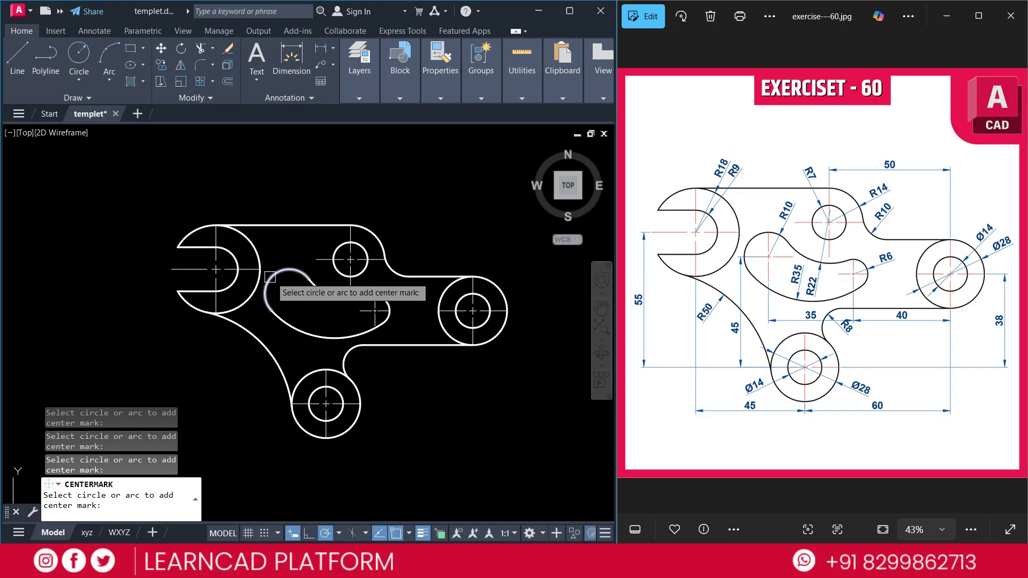
key(Escape)
key(Escape)
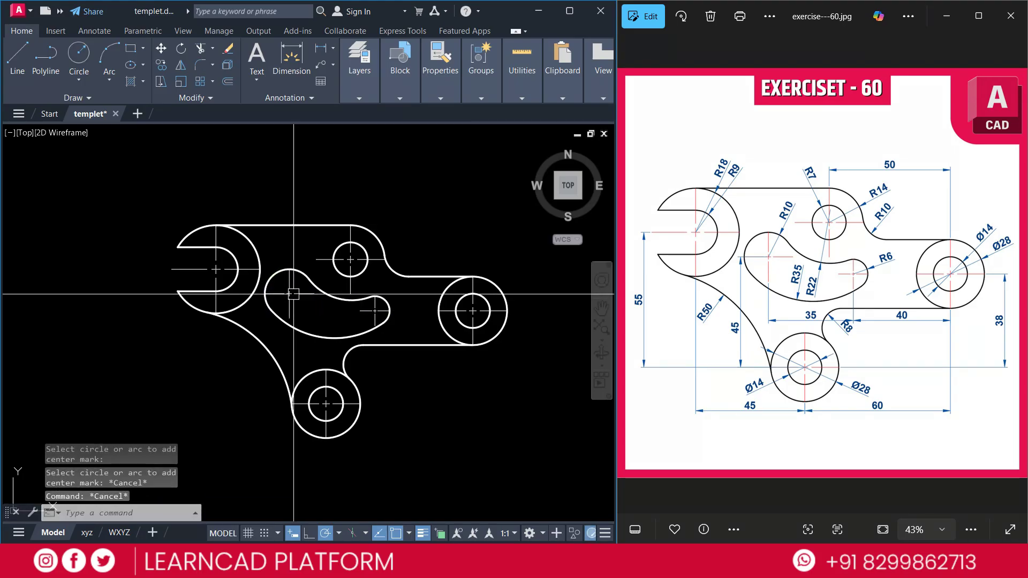
Change the color of the open jaw's center mark to red.
click(212, 263)
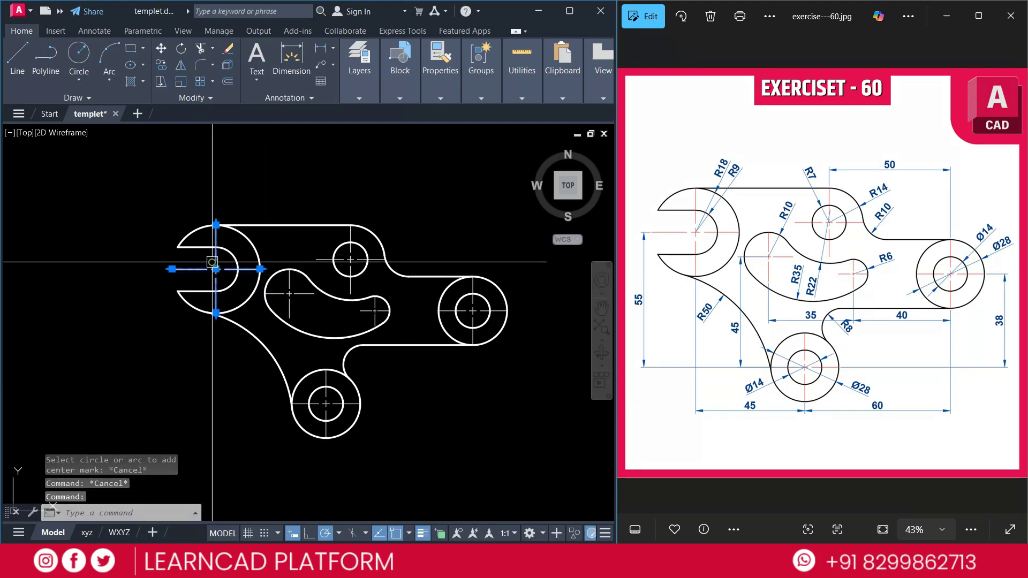
click(448, 93)
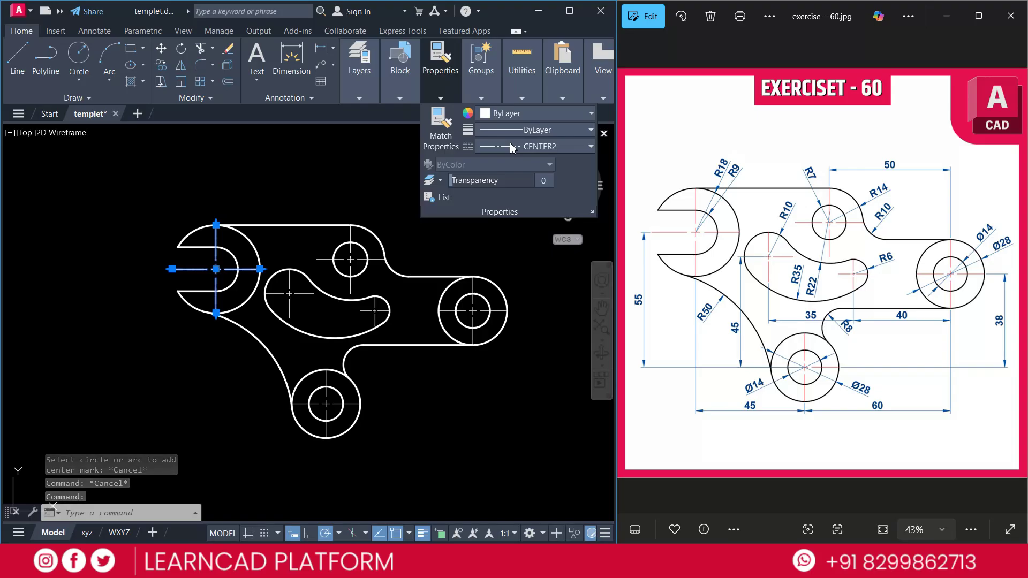
click(526, 115)
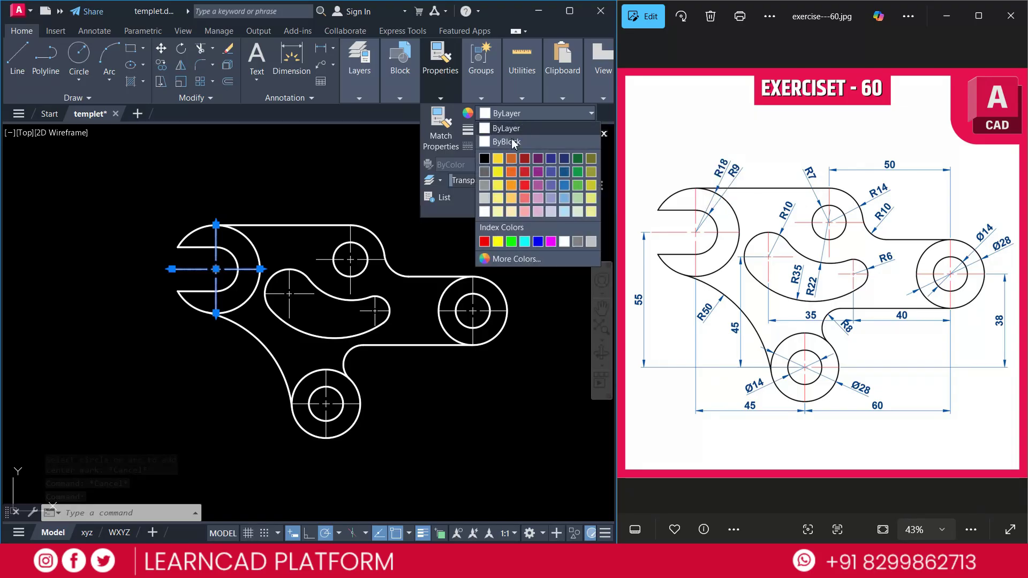
click(483, 242)
key(Escape)
key(Escape)
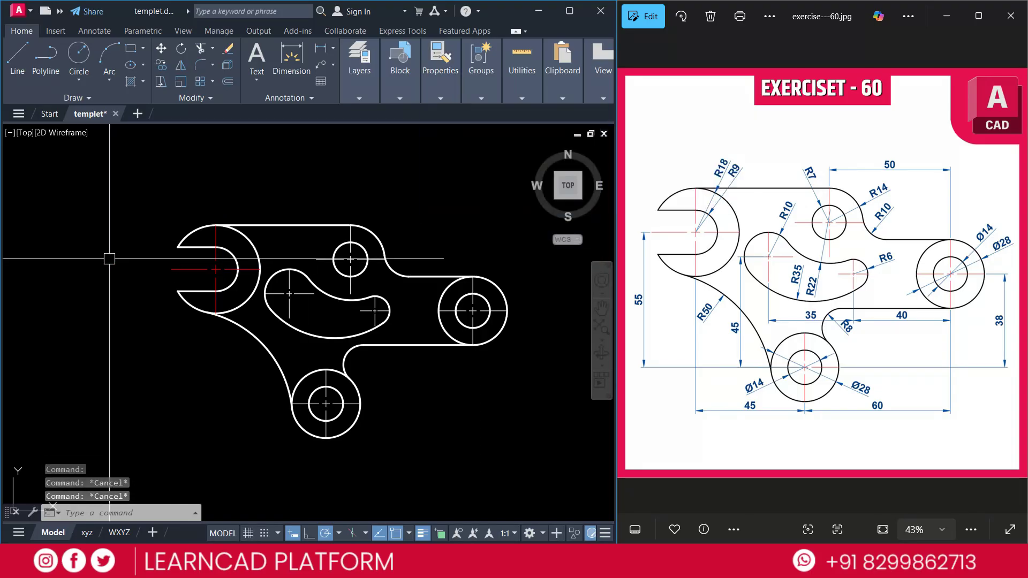
Match the properties of the jaw's red center mark onto all the other center marks.
key(Return)
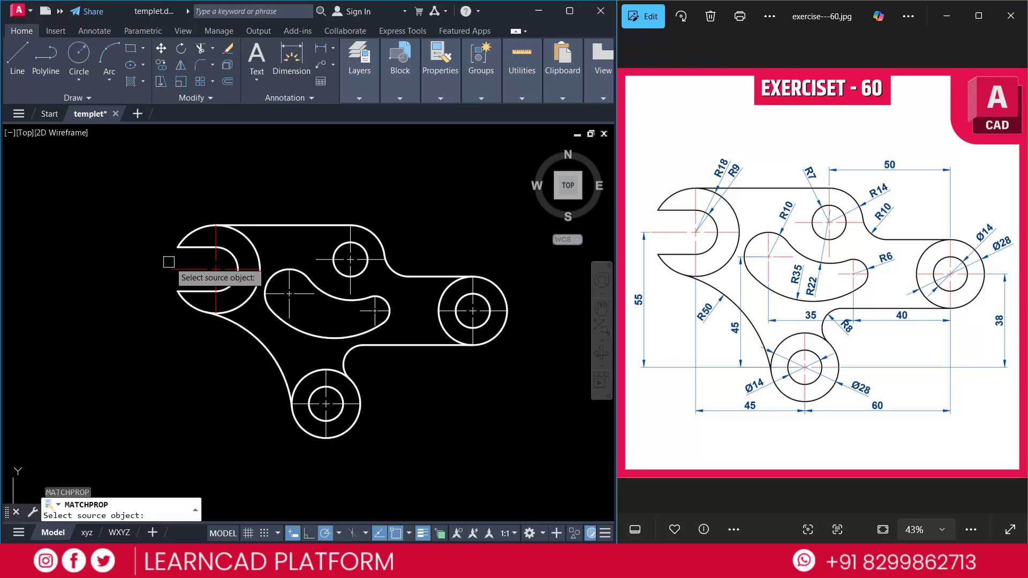
click(189, 265)
click(346, 258)
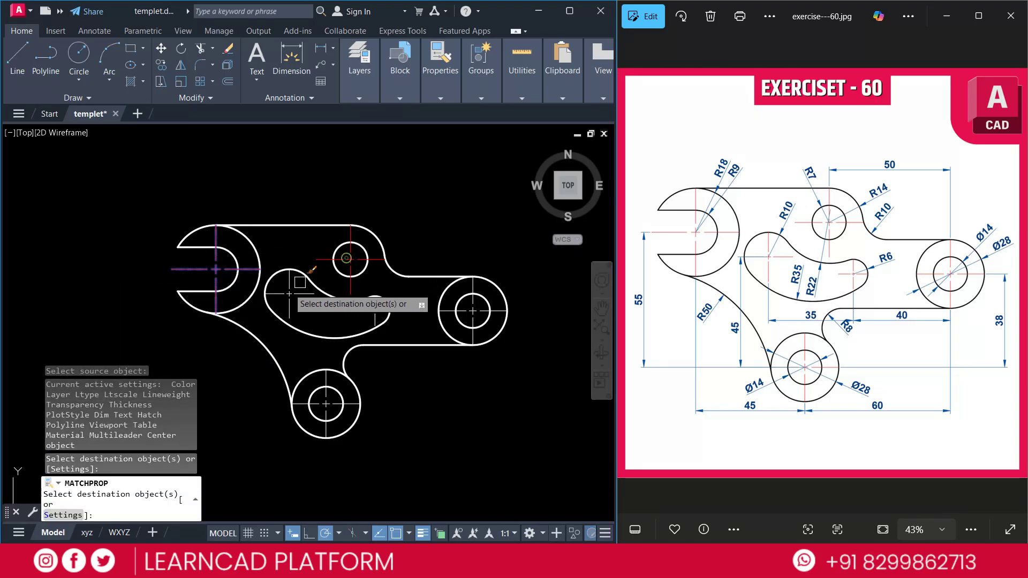
click(307, 295)
click(337, 338)
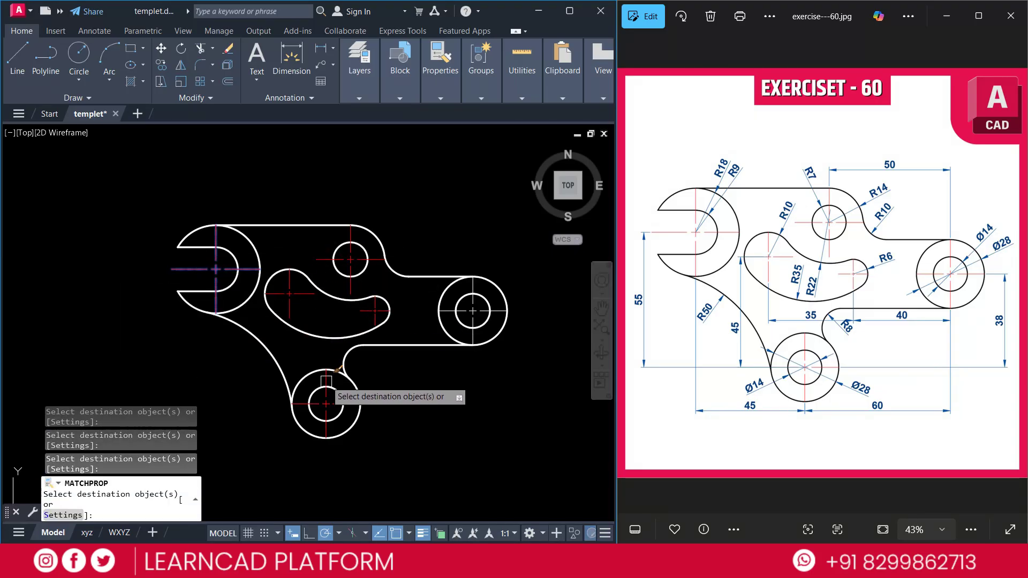
click(324, 393)
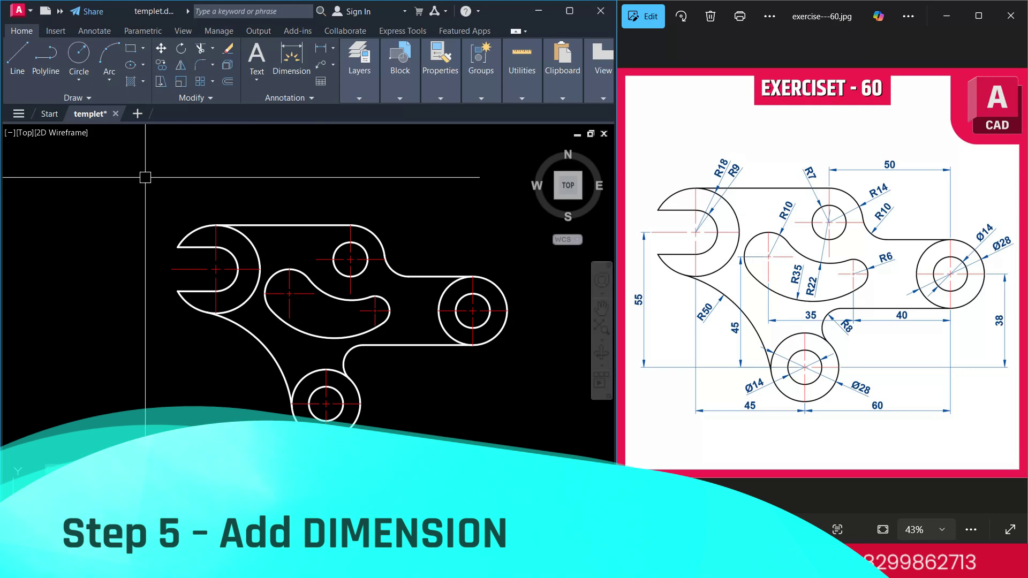
Add radius dimensions to the inner and outer arcs of the open jaw.
text(DRA)
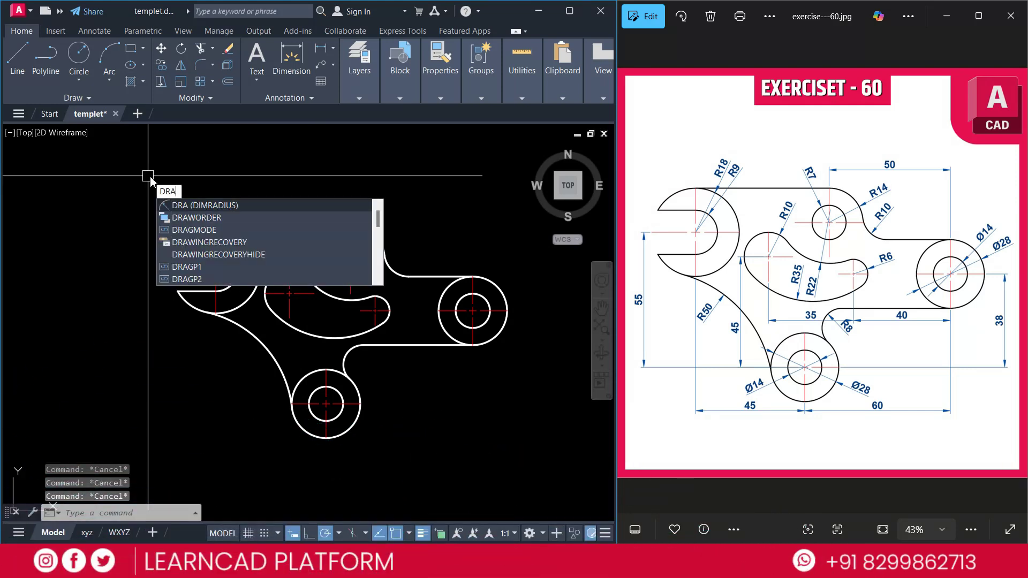
key(Return)
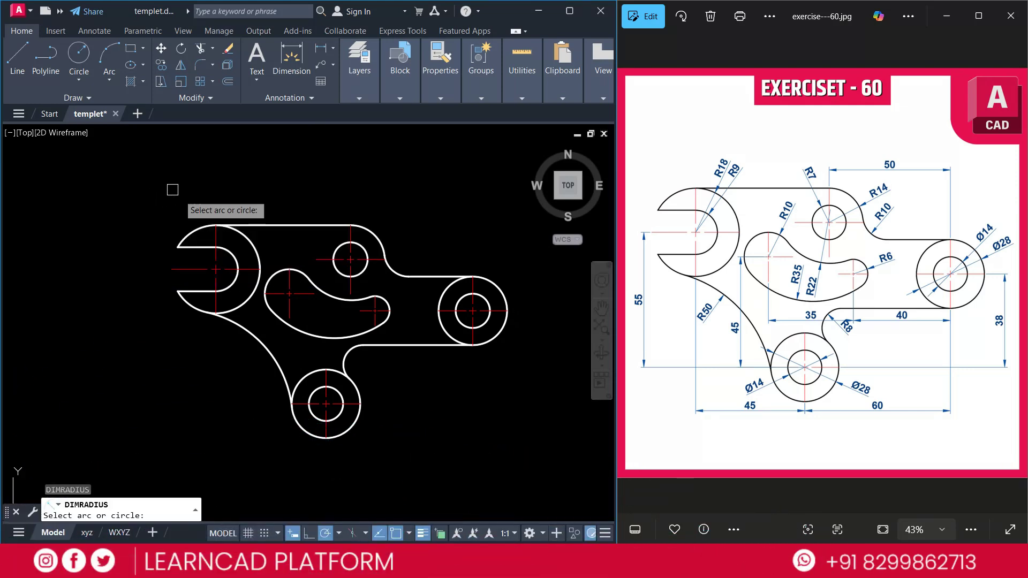
click(227, 250)
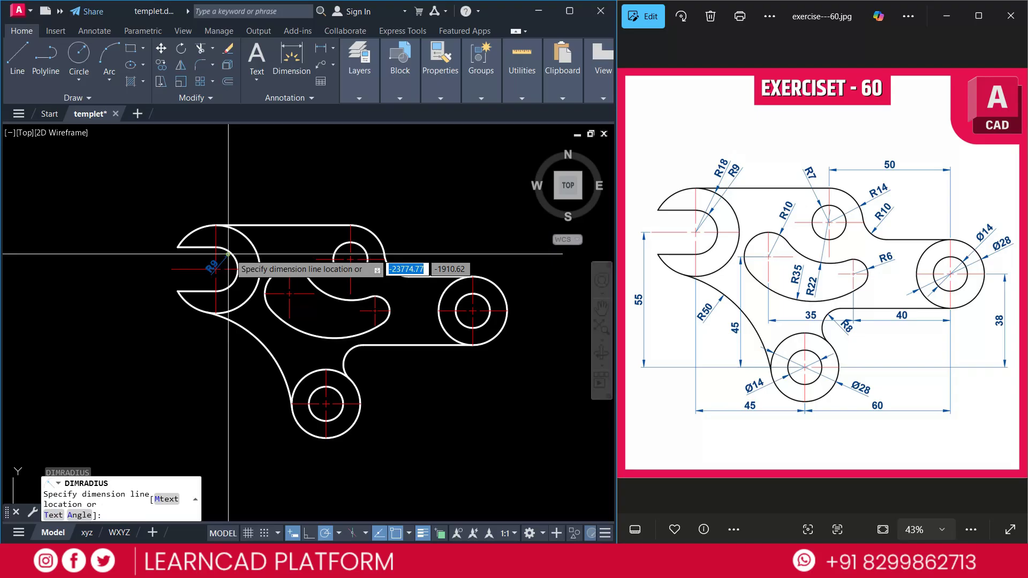
double_click(246, 201)
key(Escape)
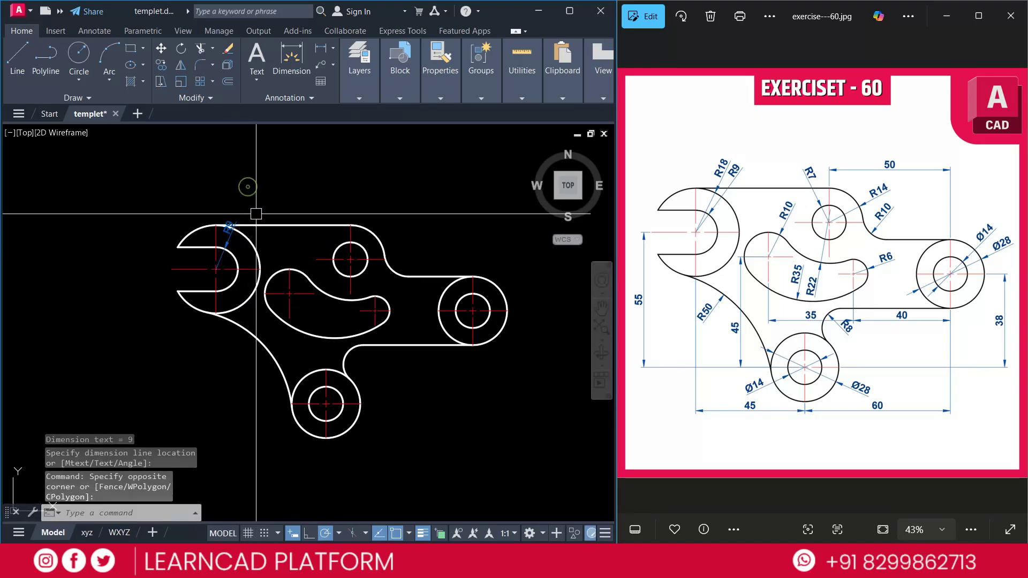
key(Return)
click(245, 236)
click(250, 207)
Reposition the R9 dimension text above the jaw's outer arc, beside the R18 dimension.
scroll(201, 242, up, 4)
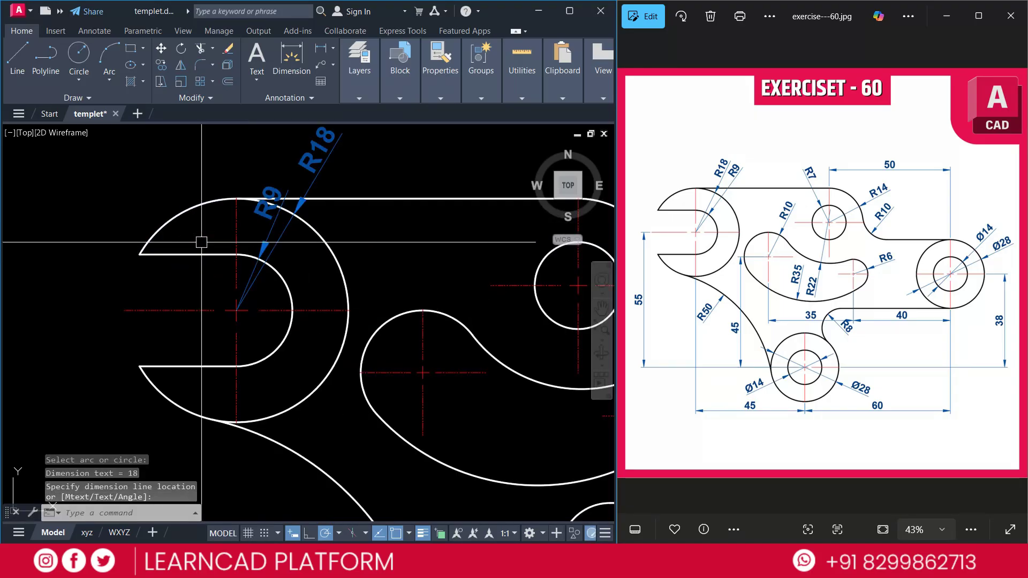
click(271, 218)
click(268, 201)
middle_drag(286, 134, 259, 202)
click(259, 202)
key(Escape)
key(Escape)
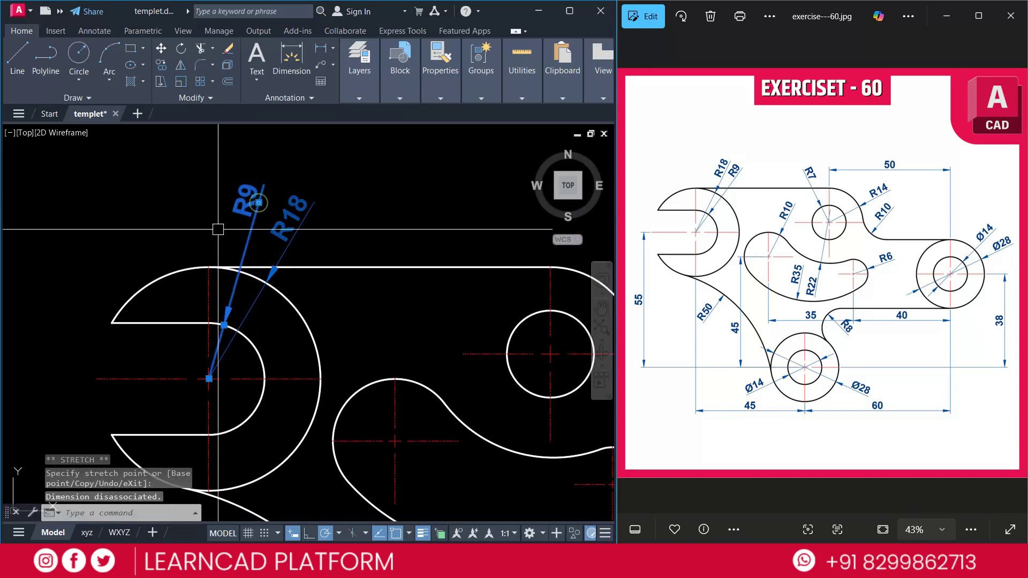
Add radius dimensions to the upper hole and the outer corner arc around it.
scroll(278, 241, down, 4)
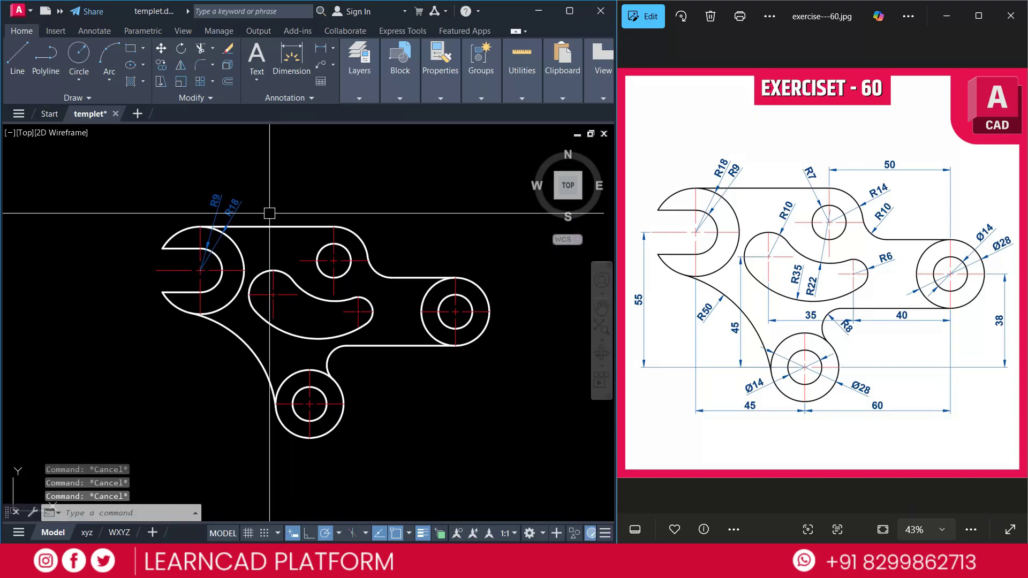
text(dra)
key(Return)
click(316, 262)
click(369, 245)
key(Return)
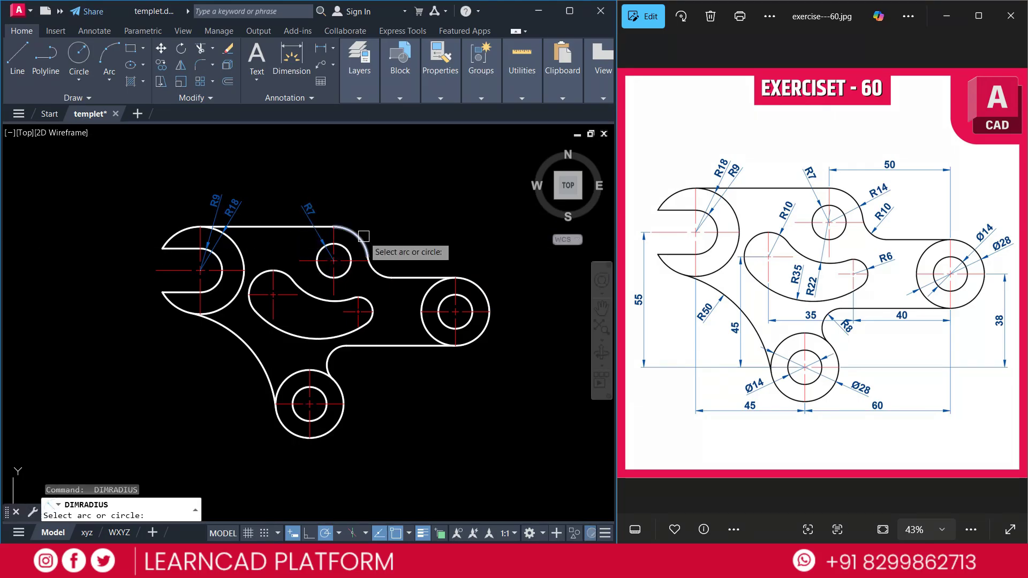
click(366, 242)
click(405, 252)
Add radius dimensions to the small right end and large left end of the curved slot.
key(Return)
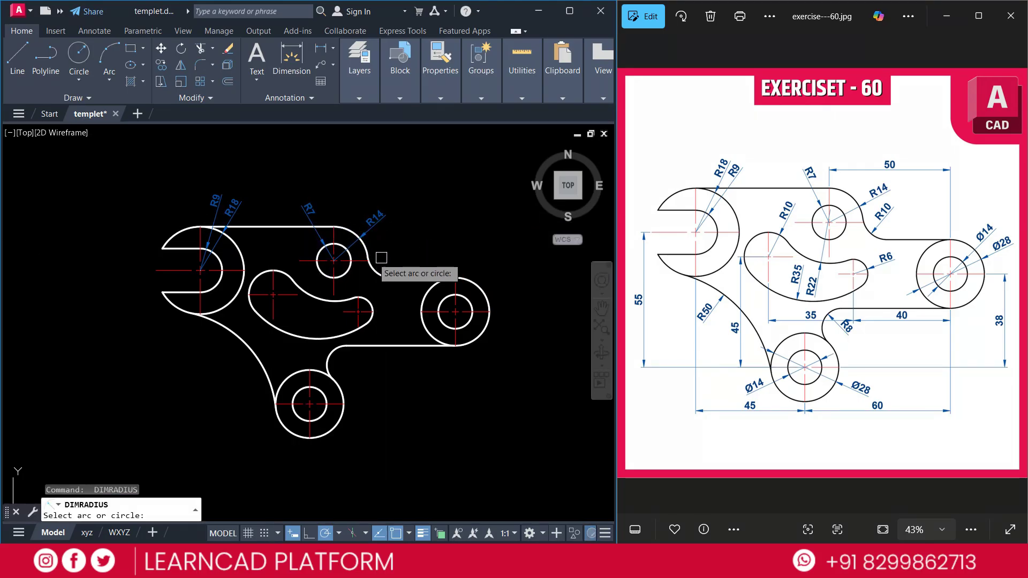
click(368, 303)
click(312, 287)
key(Return)
click(263, 270)
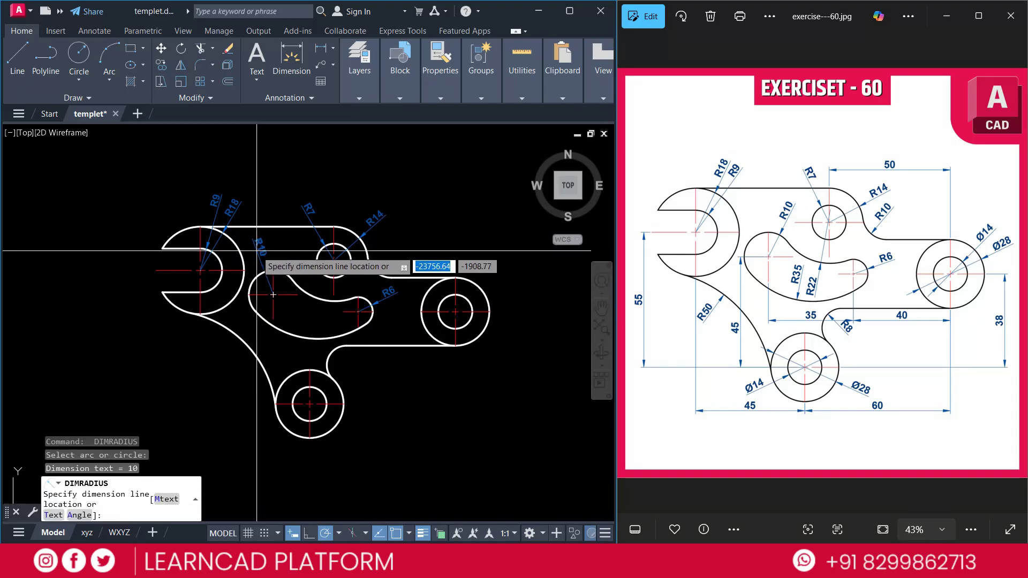
click(259, 242)
Add radius dimensions to the large arc below the jaw and the fillet beside the upper corner arc.
key(Return)
click(239, 335)
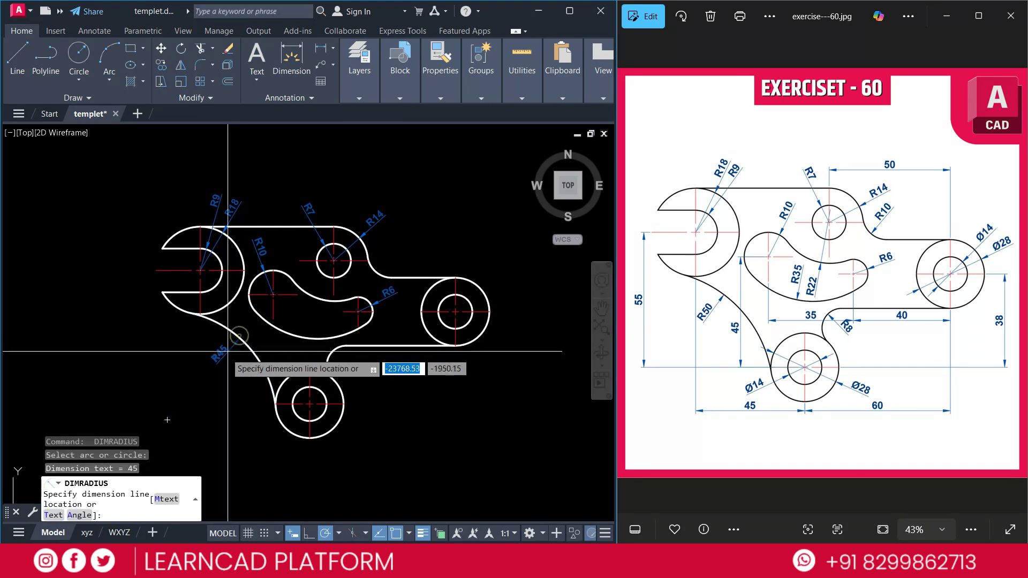
click(274, 301)
key(Return)
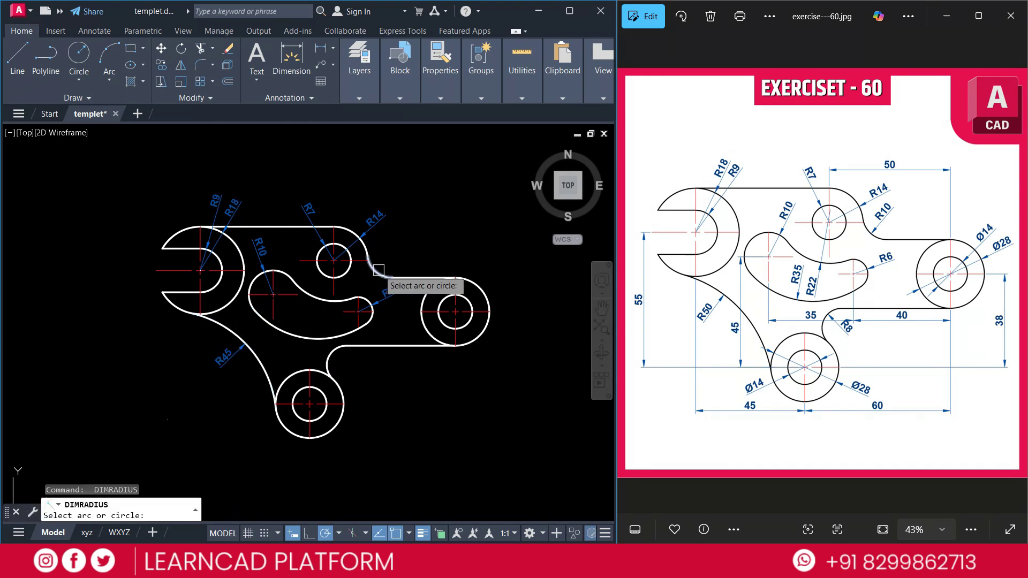
click(372, 270)
click(392, 253)
key(Escape)
key(Escape)
key(Escape)
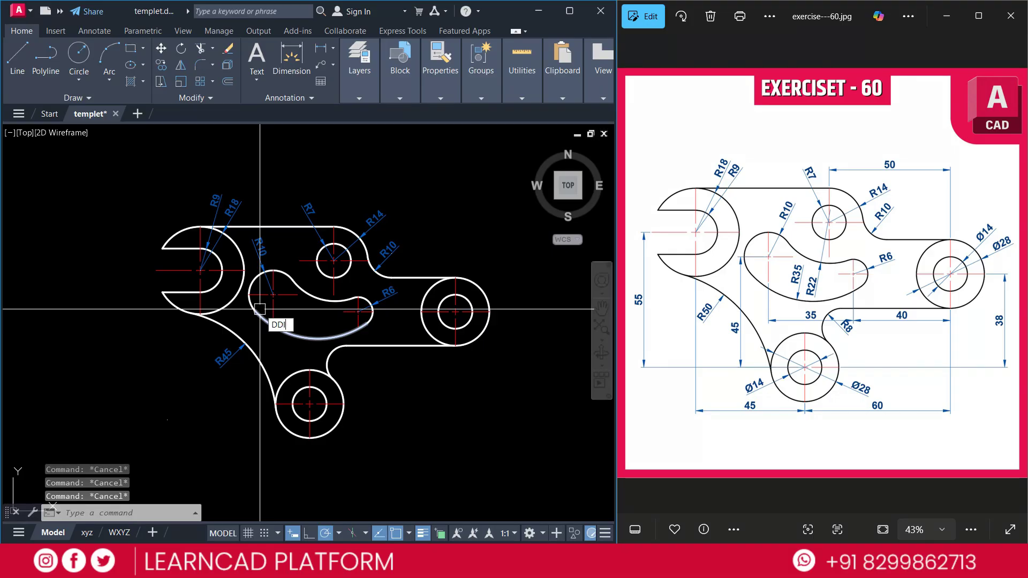
Add diameter dimensions to the outer and inner circles of the right boss.
key(Return)
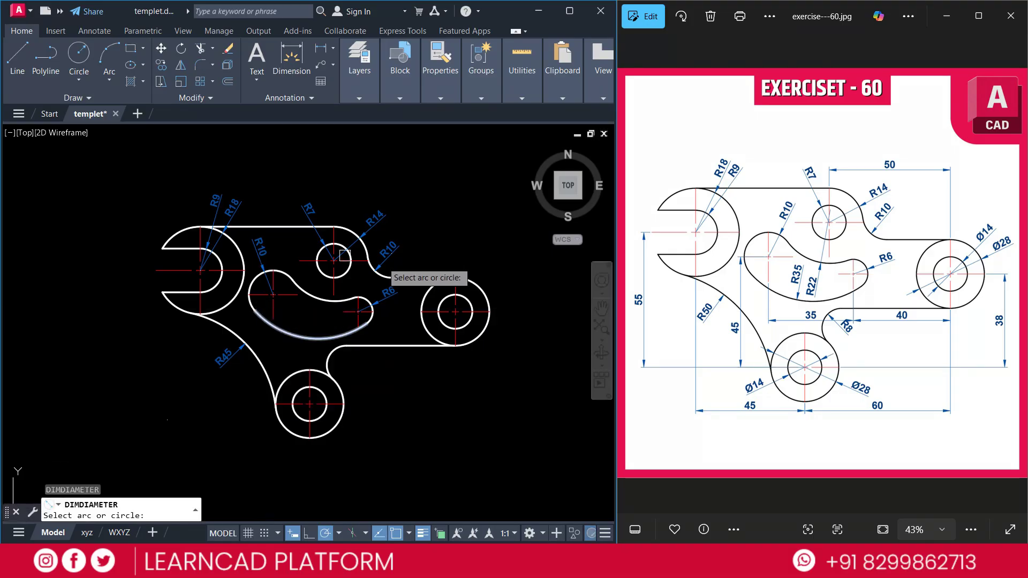
click(483, 282)
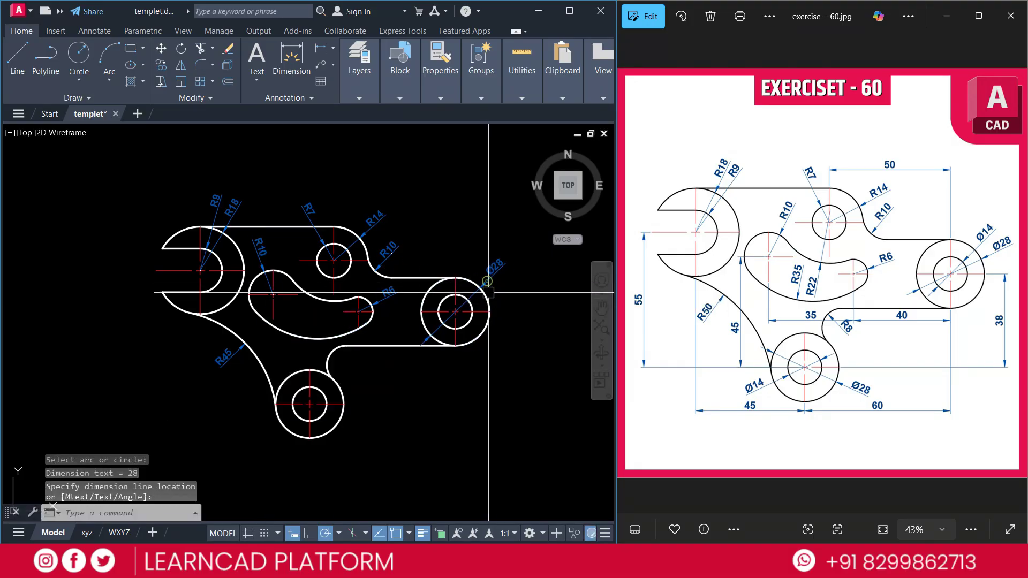
click(483, 303)
key(Return)
click(474, 306)
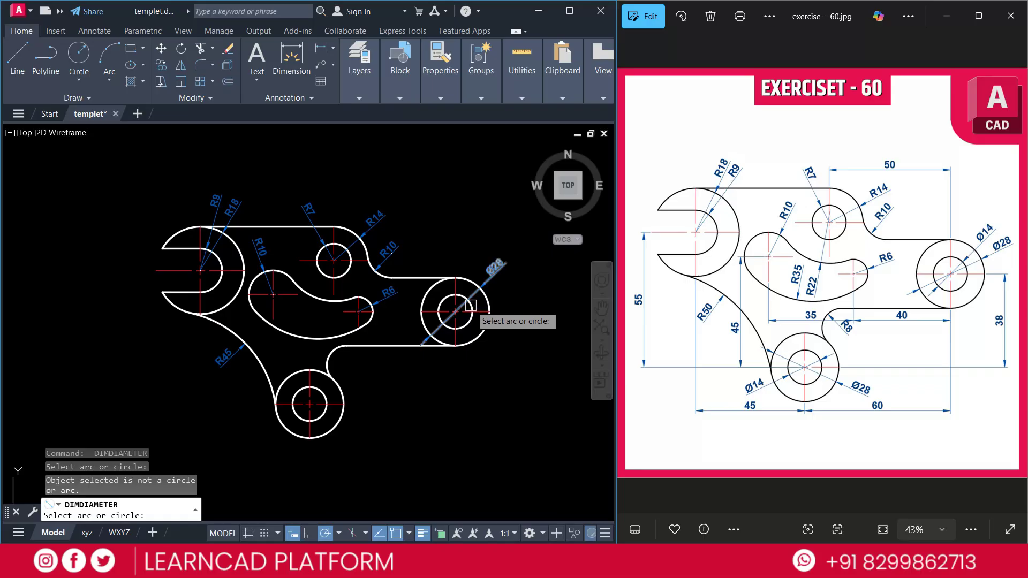
click(474, 305)
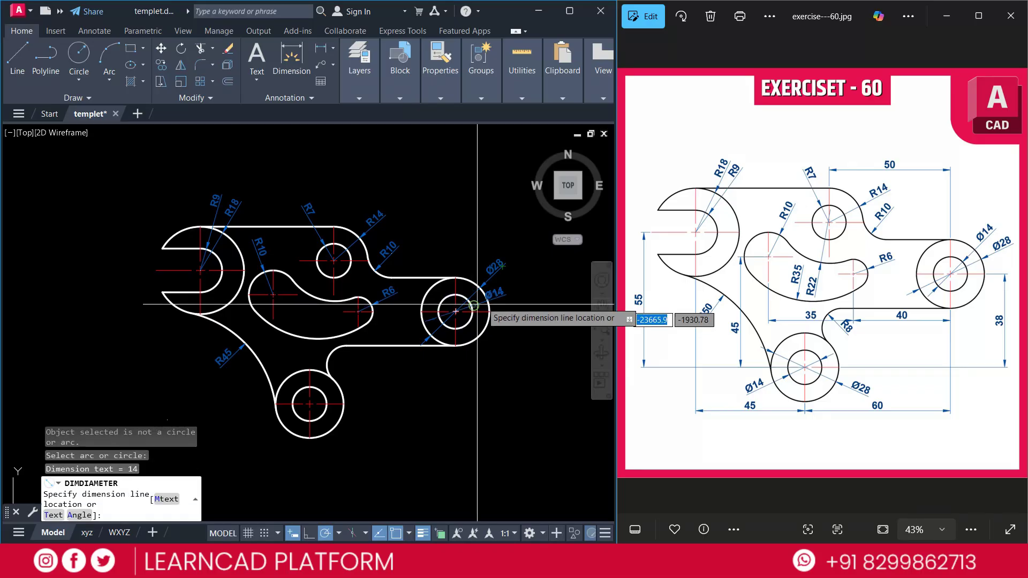
click(512, 286)
Add diameter dimensions to the outer and inner circles of the lower boss, placing both labels to its left.
key(Return)
click(276, 394)
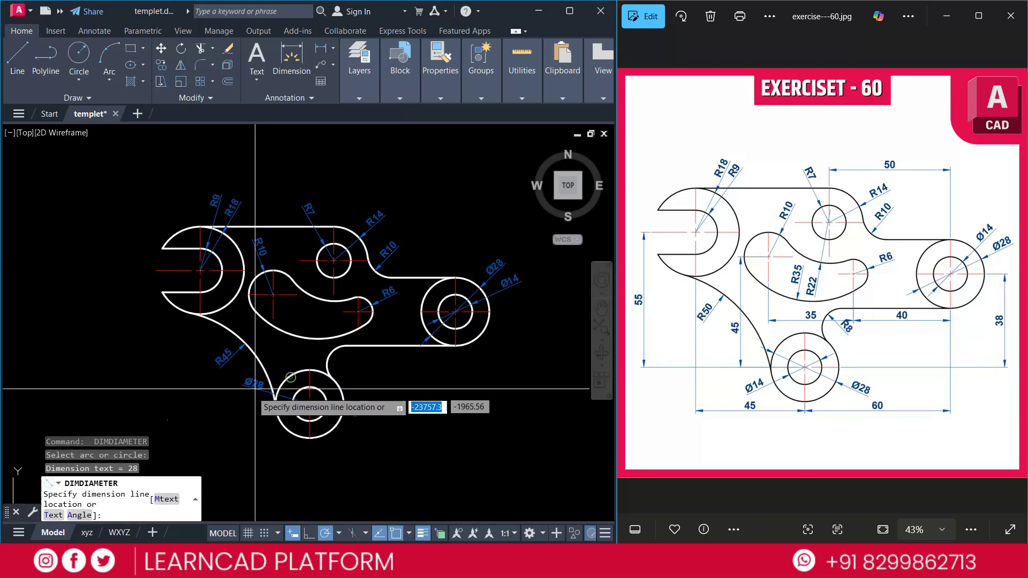
click(248, 394)
key(Return)
click(289, 412)
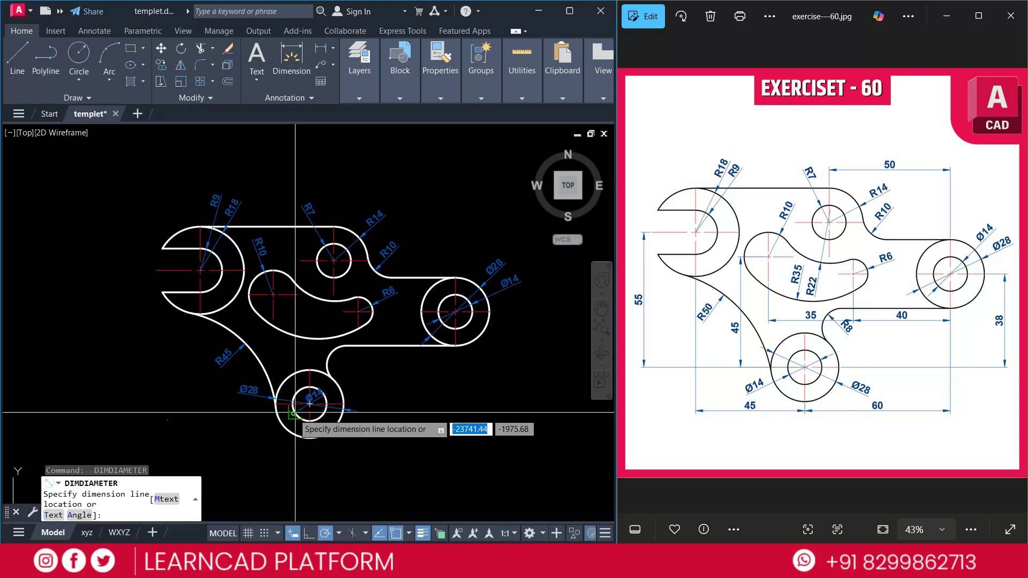
click(256, 414)
key(Escape)
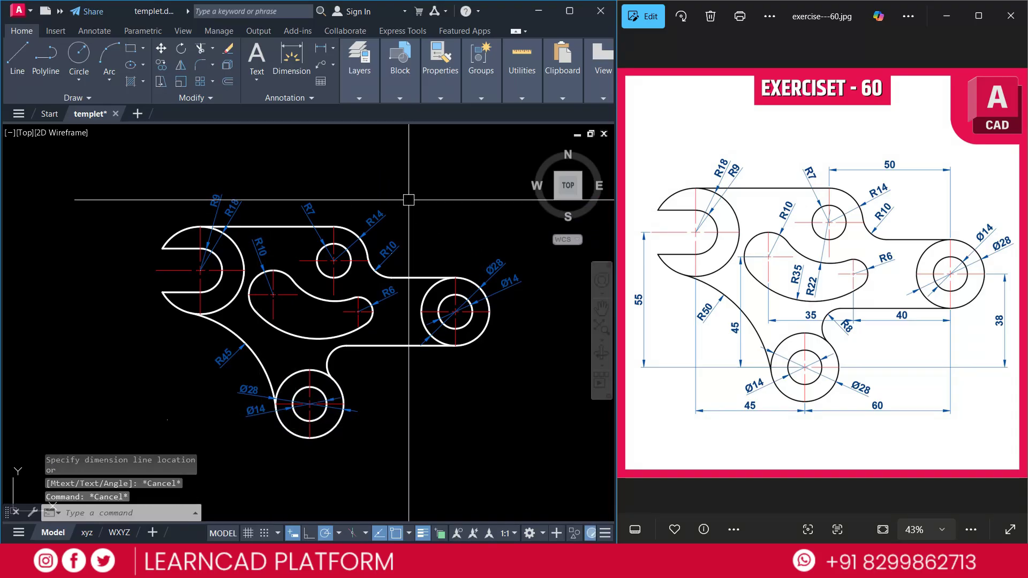
Add a horizontal linear dimension between the upper hole's center and the right boss's center, placed above the profile.
text(DLI)
key(Return)
click(334, 261)
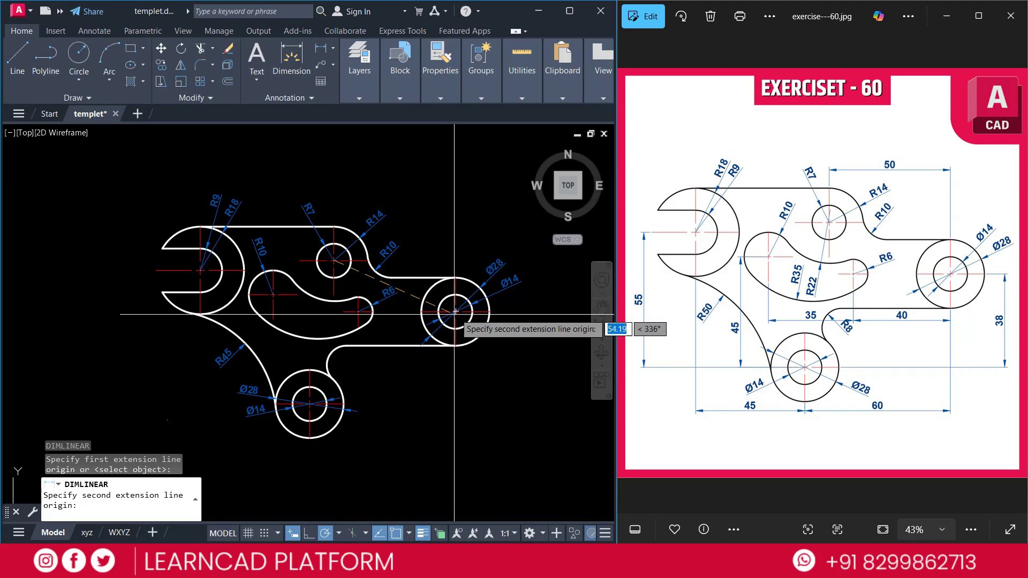
click(455, 310)
click(395, 192)
Add vertical and horizontal linear dimensions between the centers of the right and lower bosses, placed right of and below the profile.
key(Return)
click(455, 311)
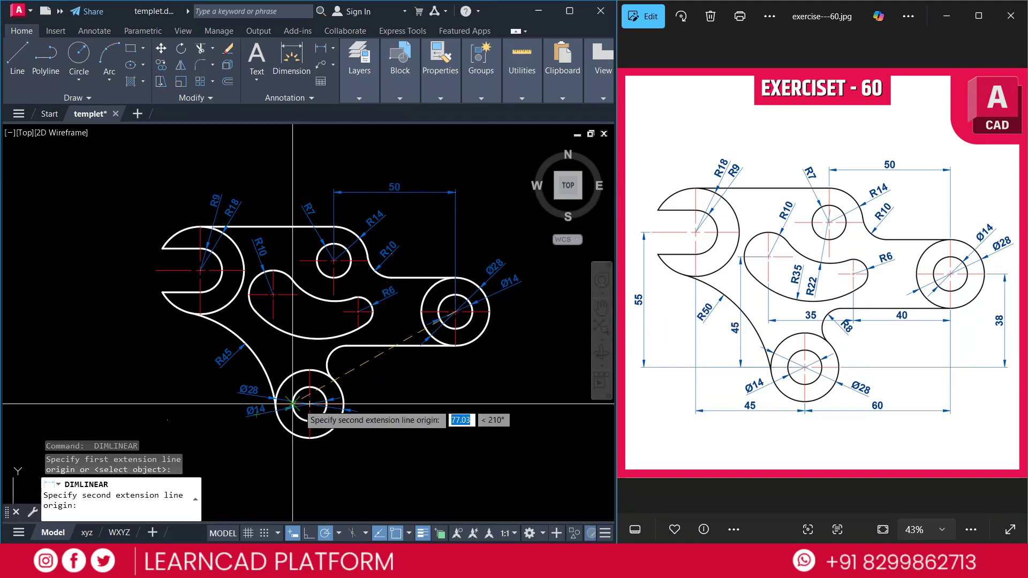
click(310, 403)
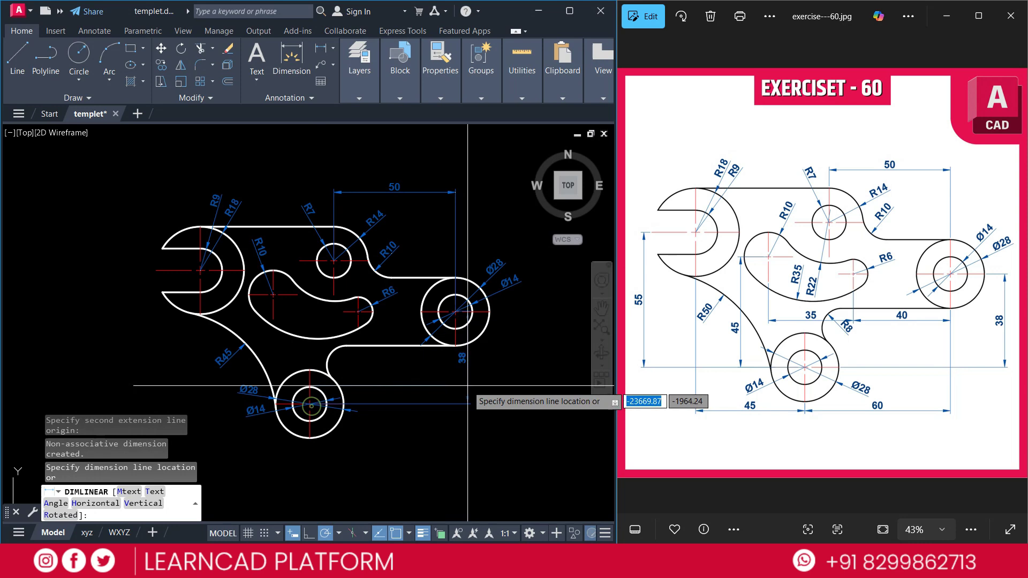
click(525, 404)
key(Return)
click(455, 311)
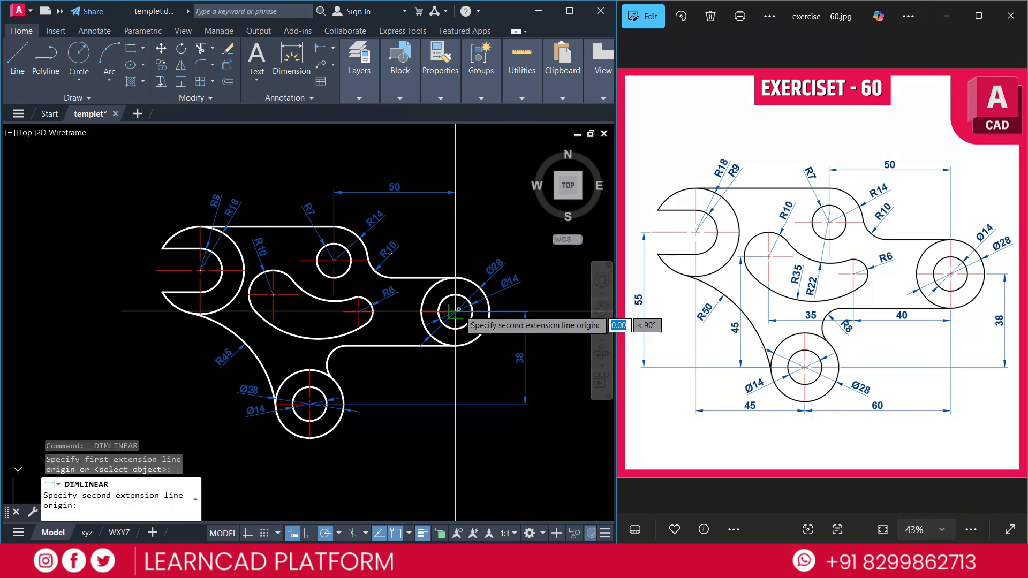
click(309, 403)
click(375, 453)
Add a vertical linear dimension between the lower boss's center and the jaw's center, placed left of the profile.
key(Return)
click(309, 403)
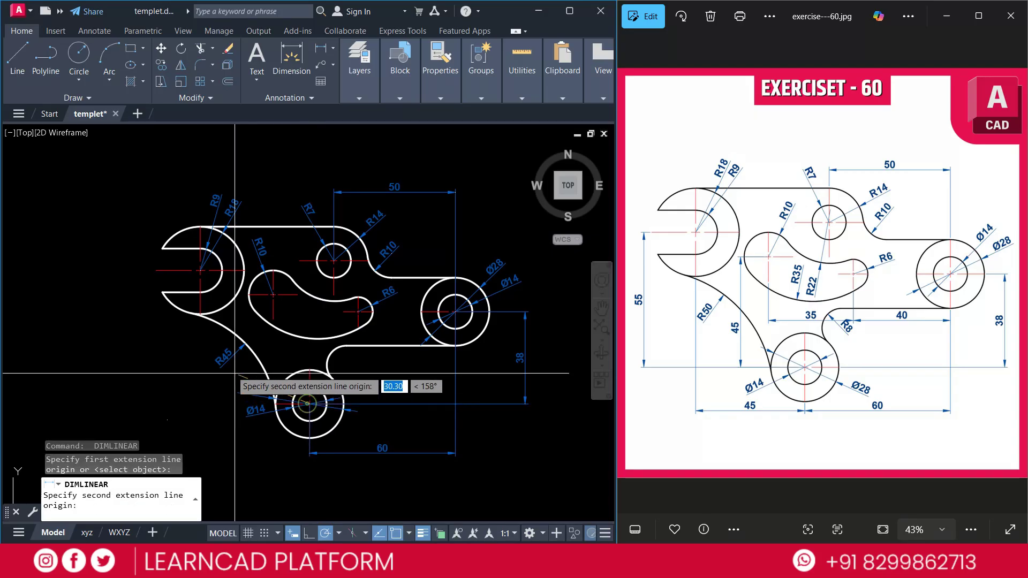
click(200, 270)
click(138, 337)
Continue the horizontal dimension below the profile from the lower boss's center to the jaw's center using Dimcontinue.
text(dco)
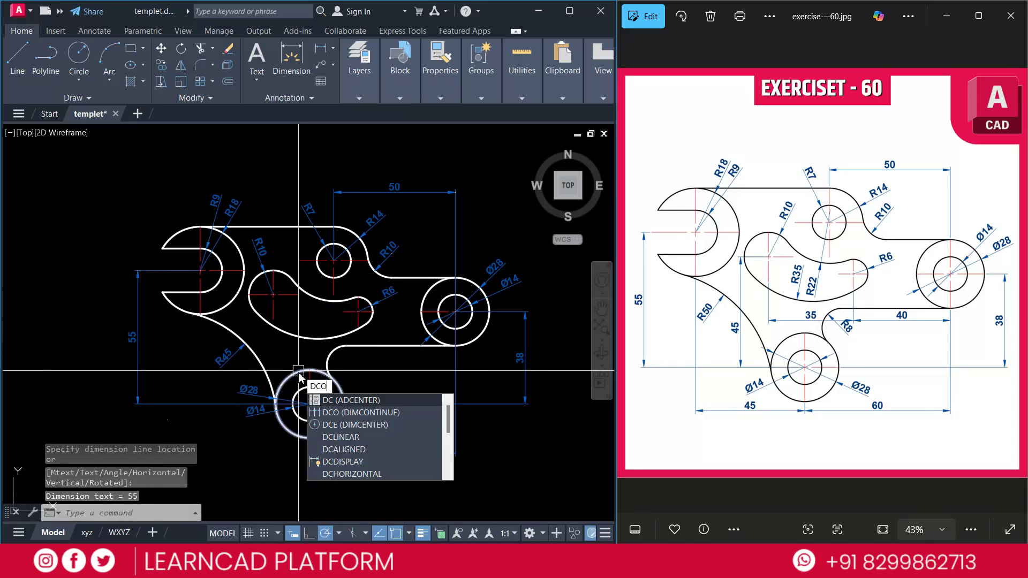
key(Return)
text(s)
key(Return)
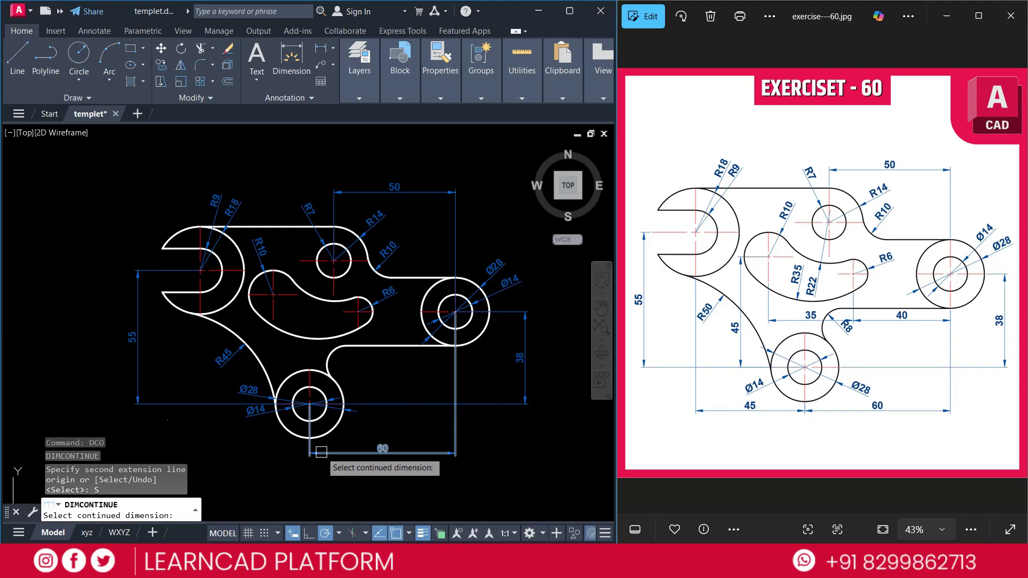
click(321, 452)
click(200, 316)
key(Escape)
key(Escape)
key(Escape)
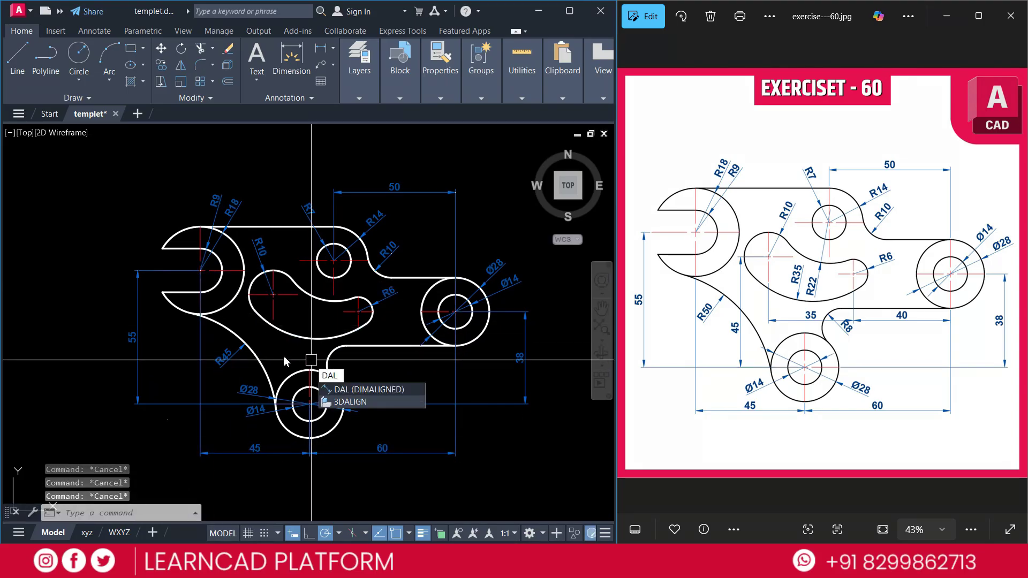
Add a vertical linear dimension between the lower boss's center and the curved slot's large end-arc center, placed left of the slot.
key(Escape)
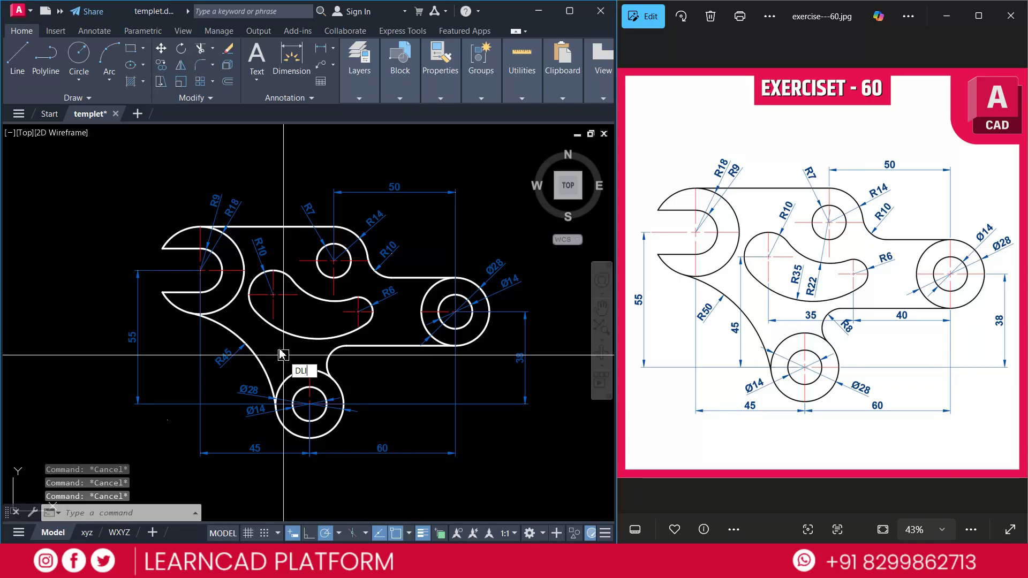
key(Return)
click(309, 406)
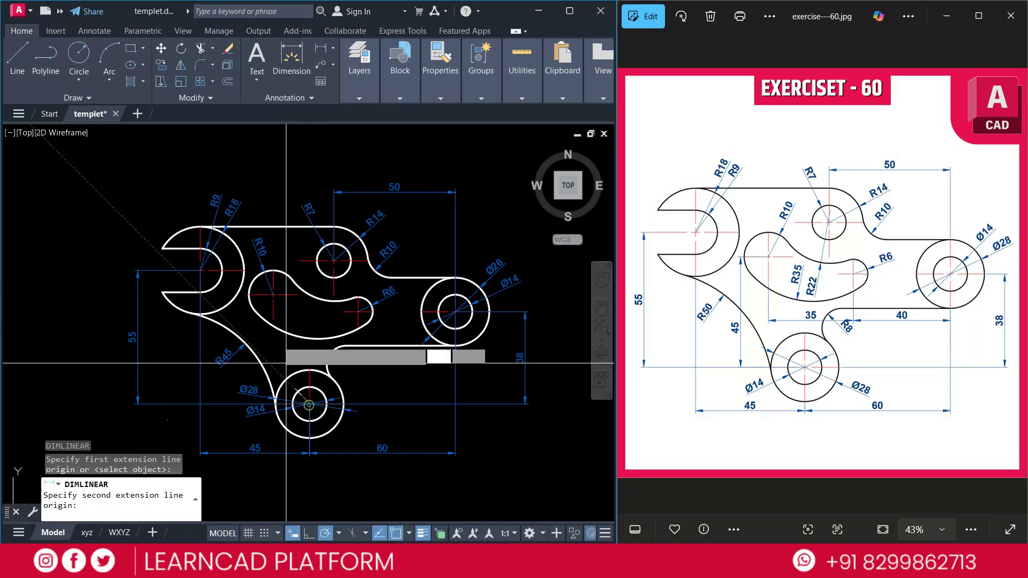
click(274, 295)
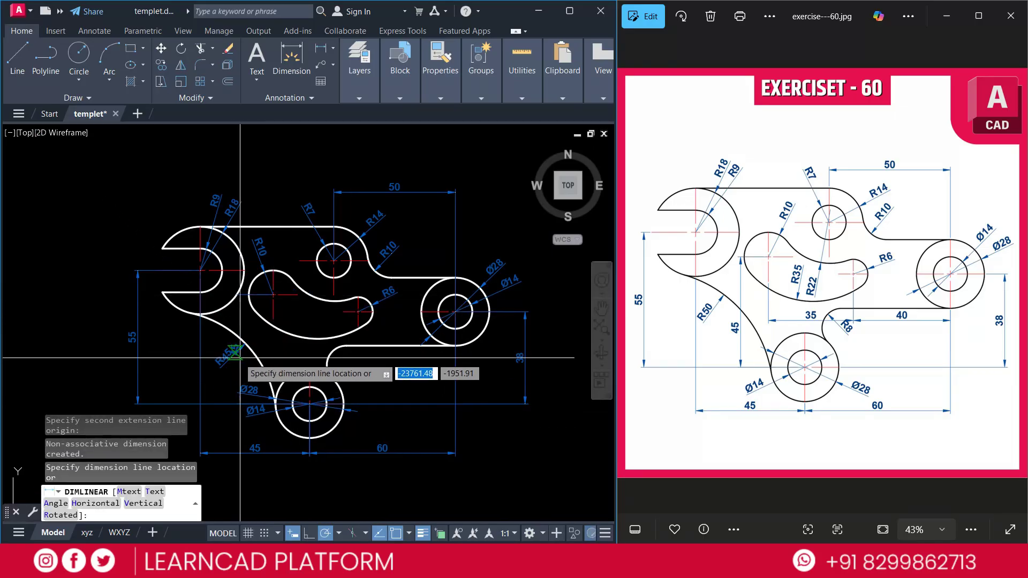
click(183, 373)
key(Escape)
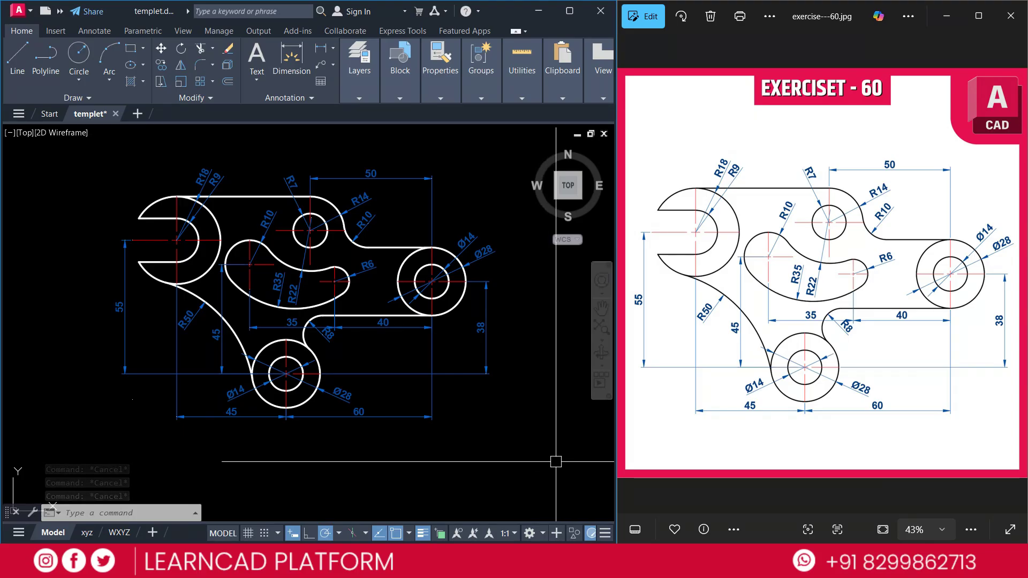